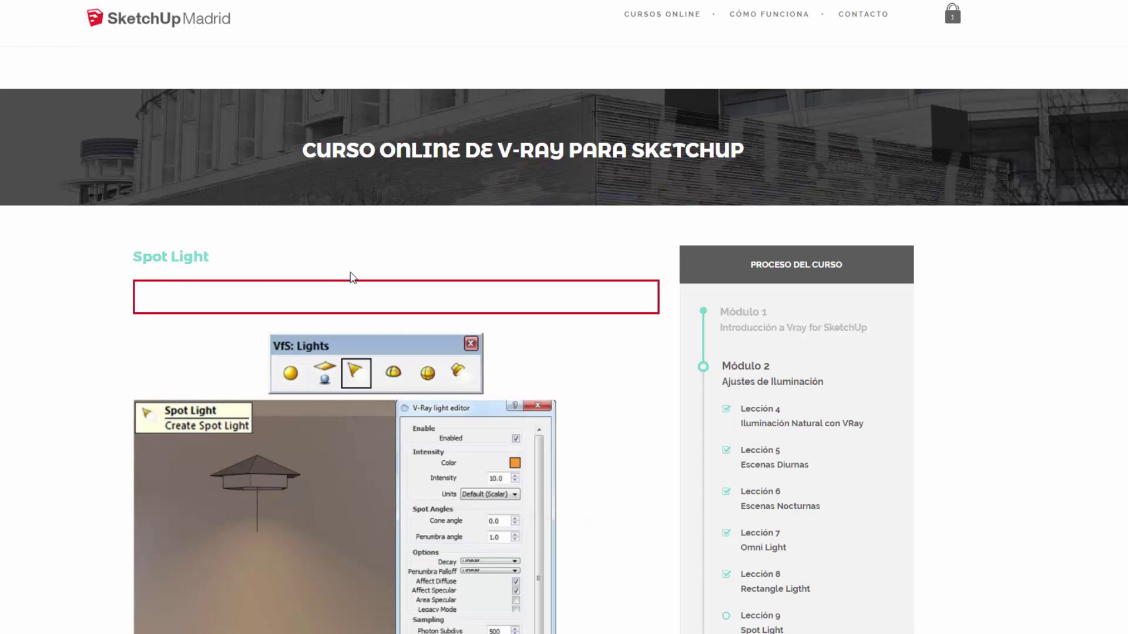
- Scroll the Lección 9 Spot Light page to the Penumbra Angle renders at 0.0, 0.2 and 1.0
{"action": "scroll", "coordinate": [564, 341], "scroll_direction": "down", "scroll_amount": 2}
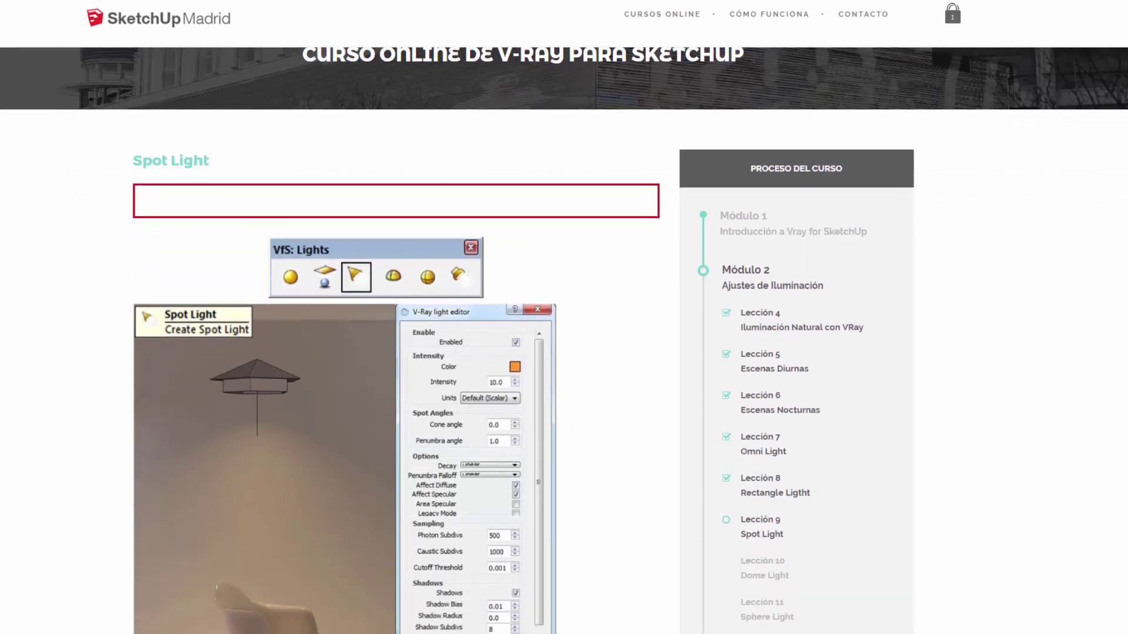
{"action": "scroll", "coordinate": [564, 341], "scroll_direction": "down", "scroll_amount": 2}
{"action": "scroll", "coordinate": [564, 341], "scroll_direction": "down", "scroll_amount": 2}
{"action": "scroll", "coordinate": [564, 341], "scroll_direction": "down", "scroll_amount": 3}
{"action": "scroll", "coordinate": [1116, 329], "scroll_direction": "down", "scroll_amount": 2}
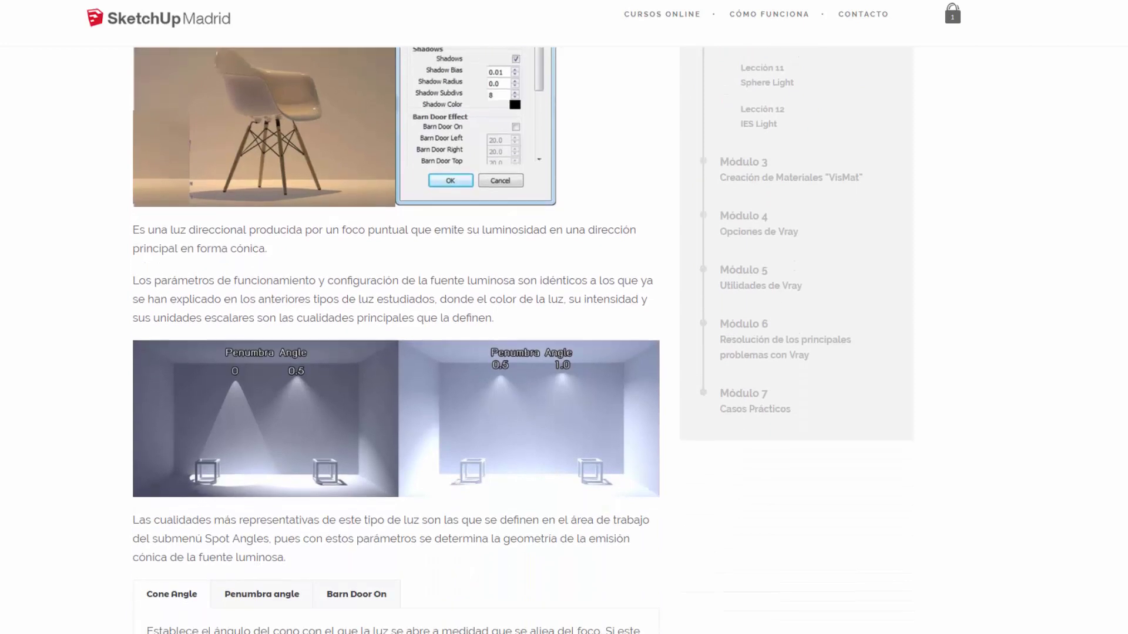
{"action": "scroll", "coordinate": [1123, 332], "scroll_direction": "down", "scroll_amount": 3}
{"action": "scroll", "coordinate": [1108, 407], "scroll_direction": "down", "scroll_amount": 4}
{"action": "scroll", "coordinate": [1108, 407], "scroll_direction": "down", "scroll_amount": 3}
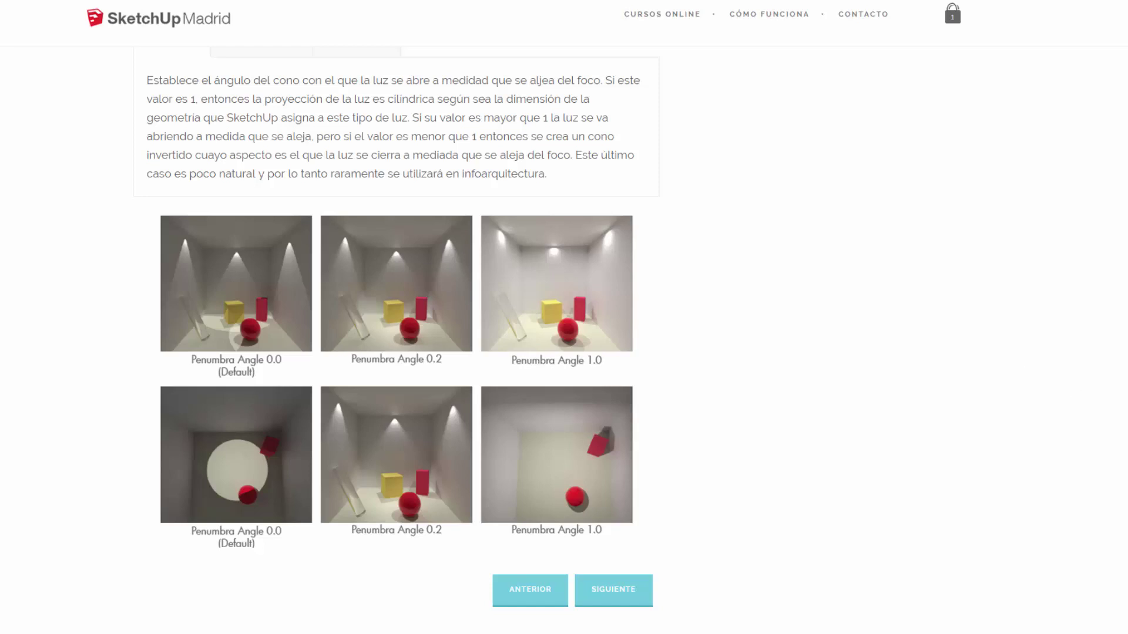
{"action": "scroll", "coordinate": [282, 243], "scroll_direction": "up", "scroll_amount": 6}
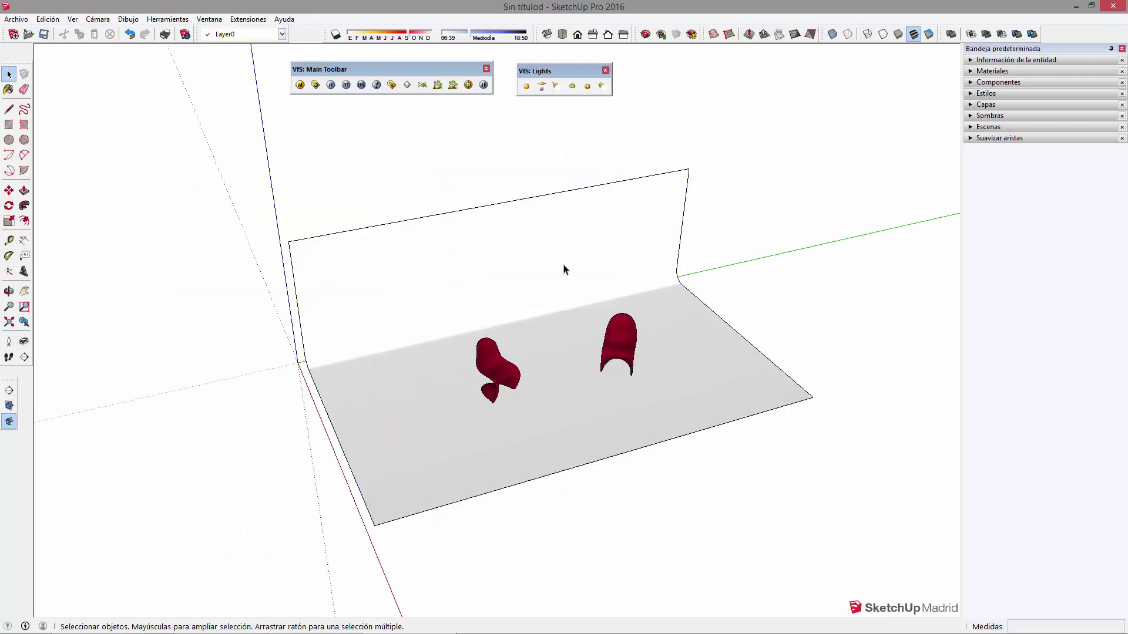
- In V-Ray options, leave Environment GI skylight and reflection/refraction background both off
{"action": "mouse_move", "coordinate": [542, 259]}
{"action": "middle_mouse_down"}
{"action": "mouse_move", "coordinate": [812, 386]}
{"action": "mouse_move", "coordinate": [434, 373]}
{"action": "mouse_move", "coordinate": [599, 453]}
{"action": "mouse_move", "coordinate": [493, 433]}
{"action": "mouse_move", "coordinate": [529, 342]}
{"action": "middle_mouse_up"}
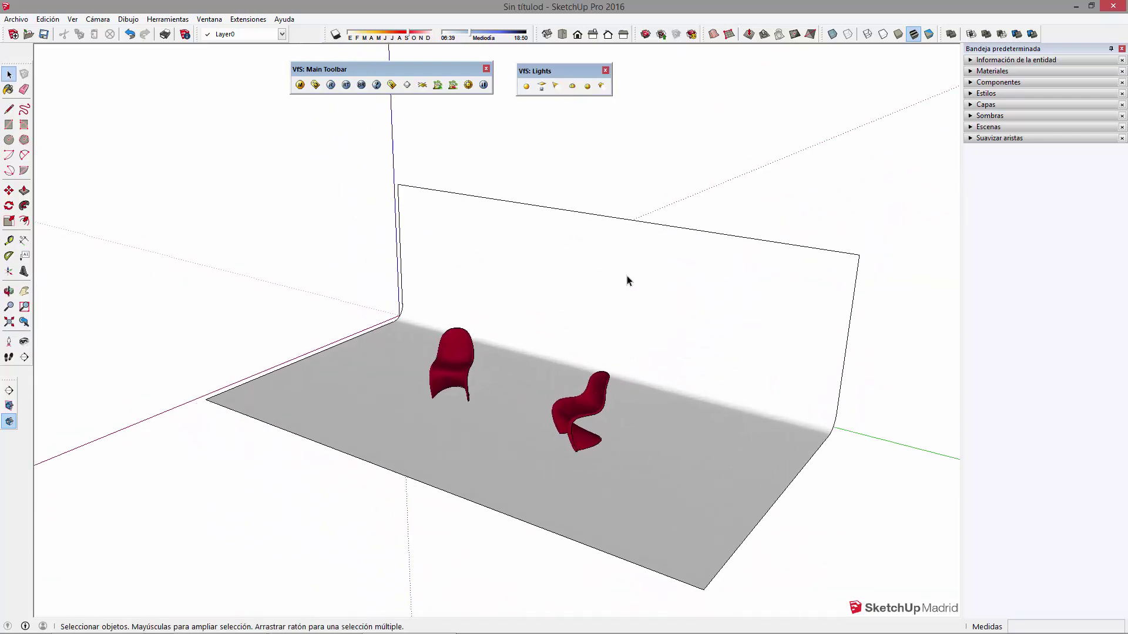
{"action": "left_click", "coordinate": [301, 86]}
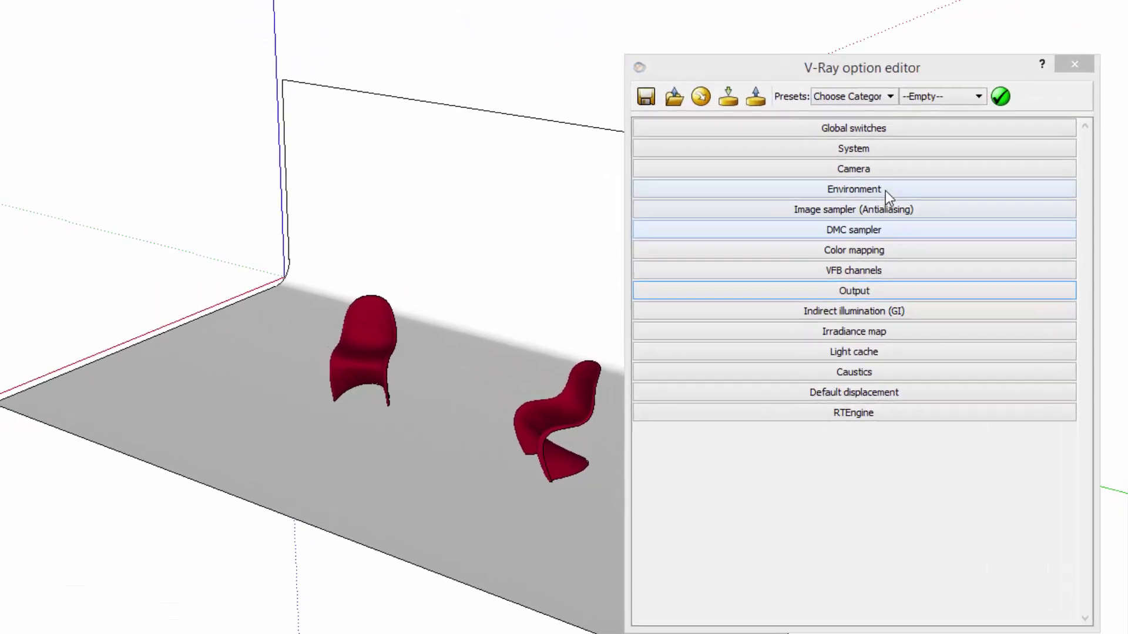
{"action": "left_click", "coordinate": [881, 221]}
{"action": "left_click", "coordinate": [671, 226]}
{"action": "left_click", "coordinate": [671, 265]}
{"action": "left_click", "coordinate": [670, 227]}
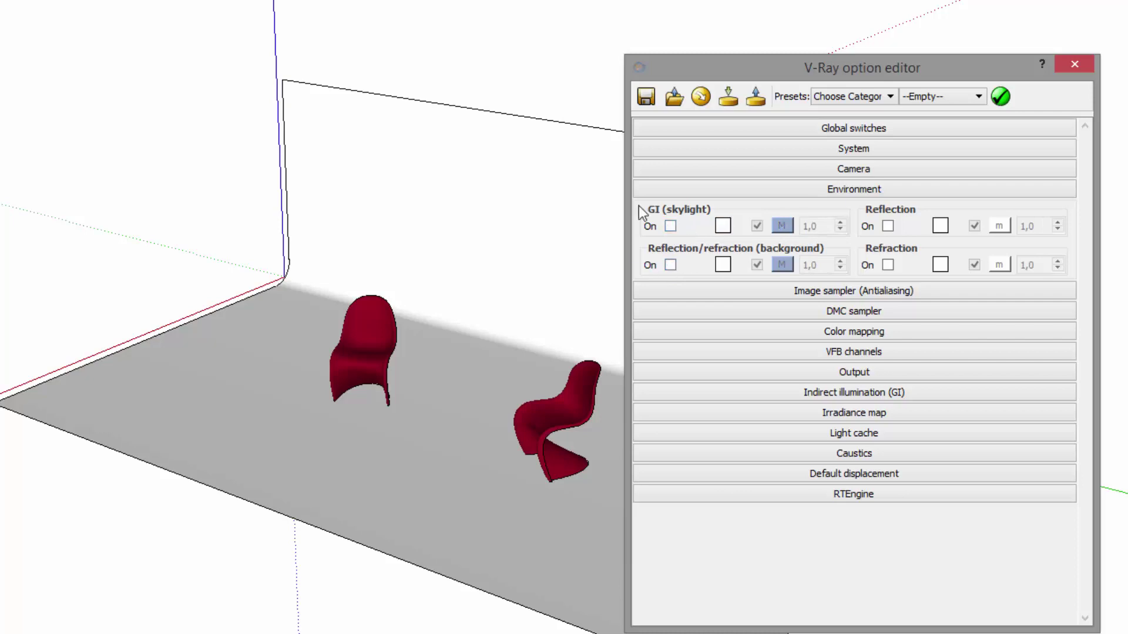
{"action": "left_click", "coordinate": [552, 267]}
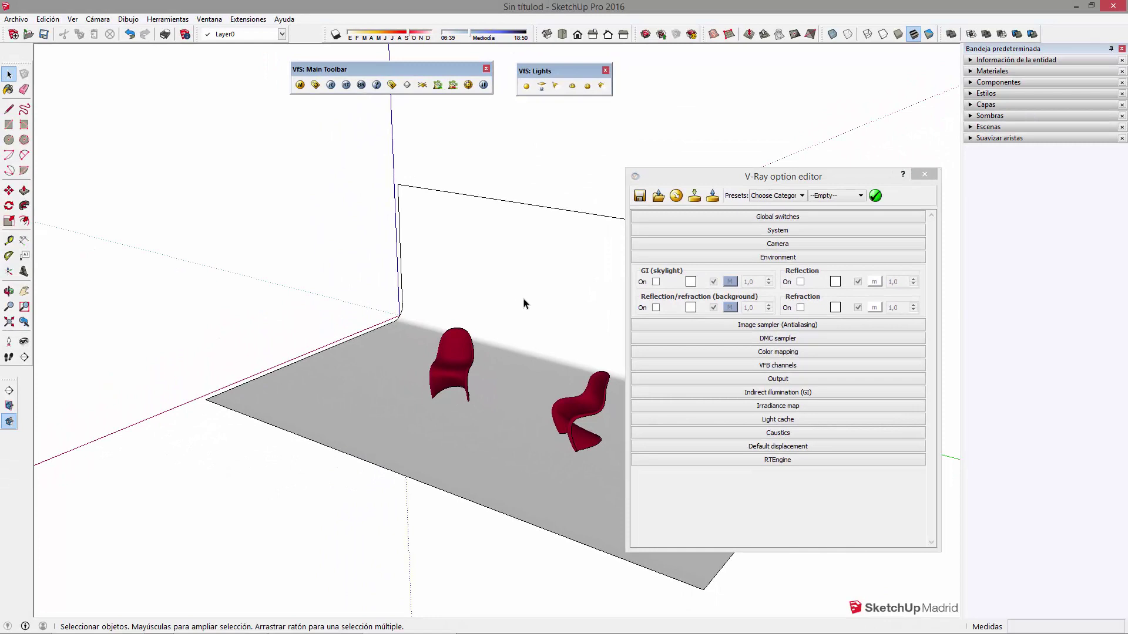
- Close the V-Ray options and place a V-Ray spot light above the two red chairs
{"action": "left_click", "coordinate": [924, 175]}
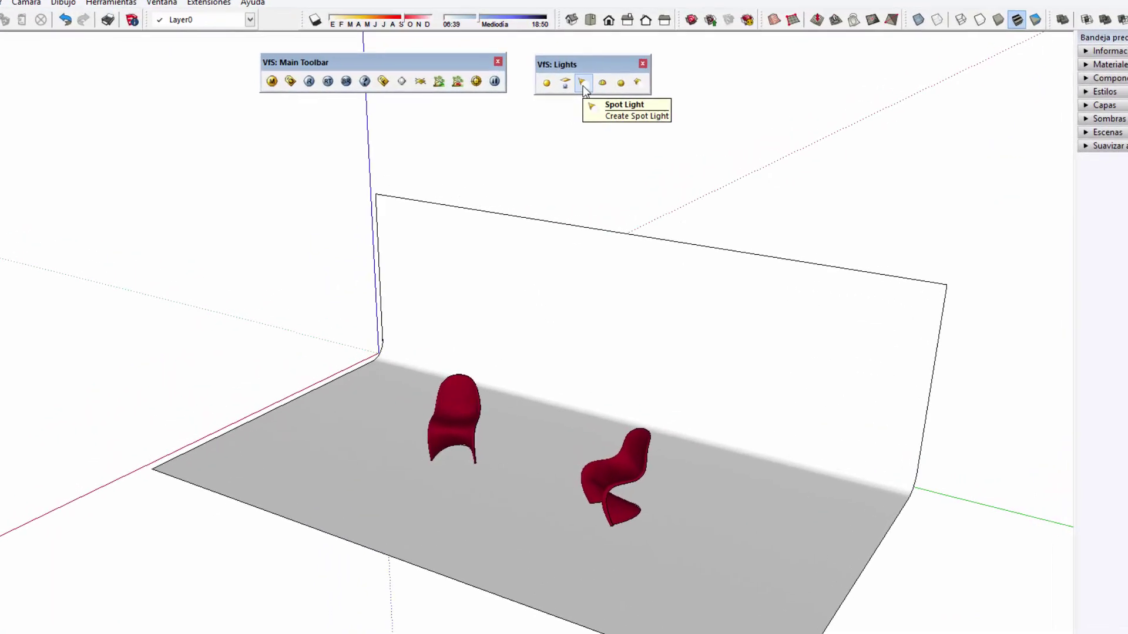
{"action": "left_click", "coordinate": [618, 82]}
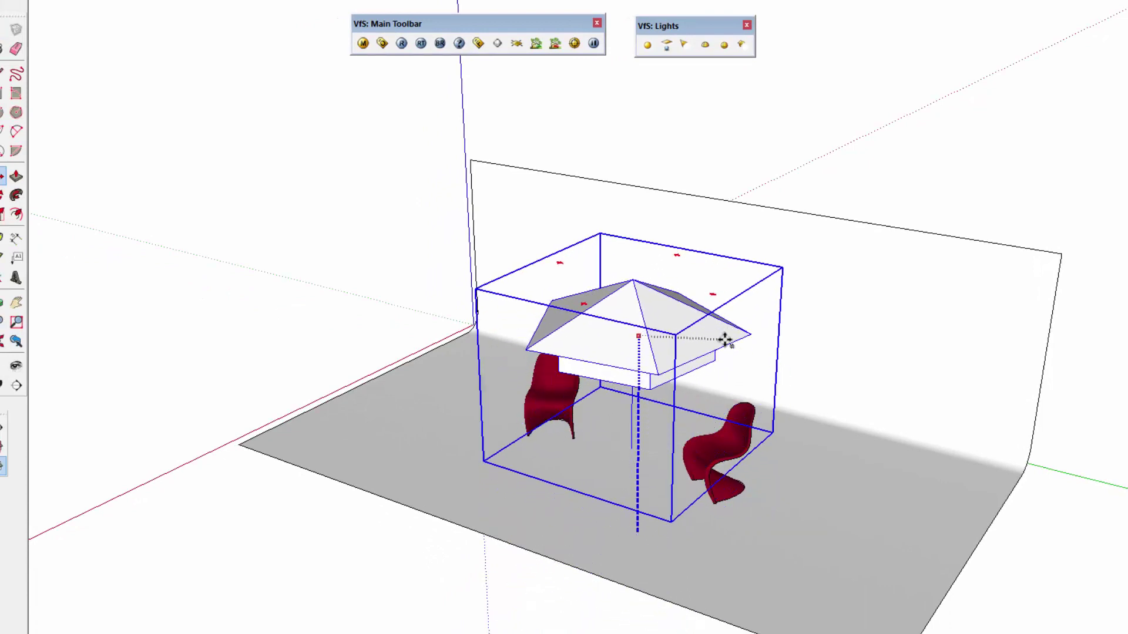
{"action": "mouse_move", "coordinate": [726, 335]}
{"action": "middle_mouse_down"}
{"action": "mouse_move", "coordinate": [836, 377]}
{"action": "mouse_move", "coordinate": [856, 423]}
{"action": "mouse_move", "coordinate": [840, 397]}
{"action": "middle_mouse_up"}
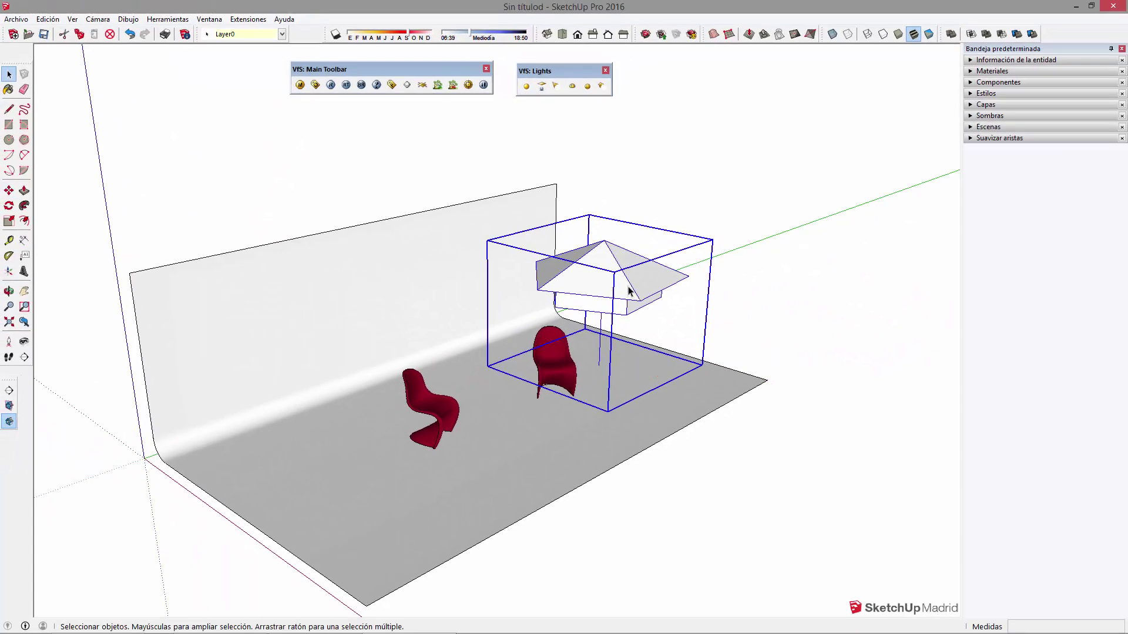
{"action": "scroll", "coordinate": [611, 305], "scroll_direction": "up", "scroll_amount": 2}
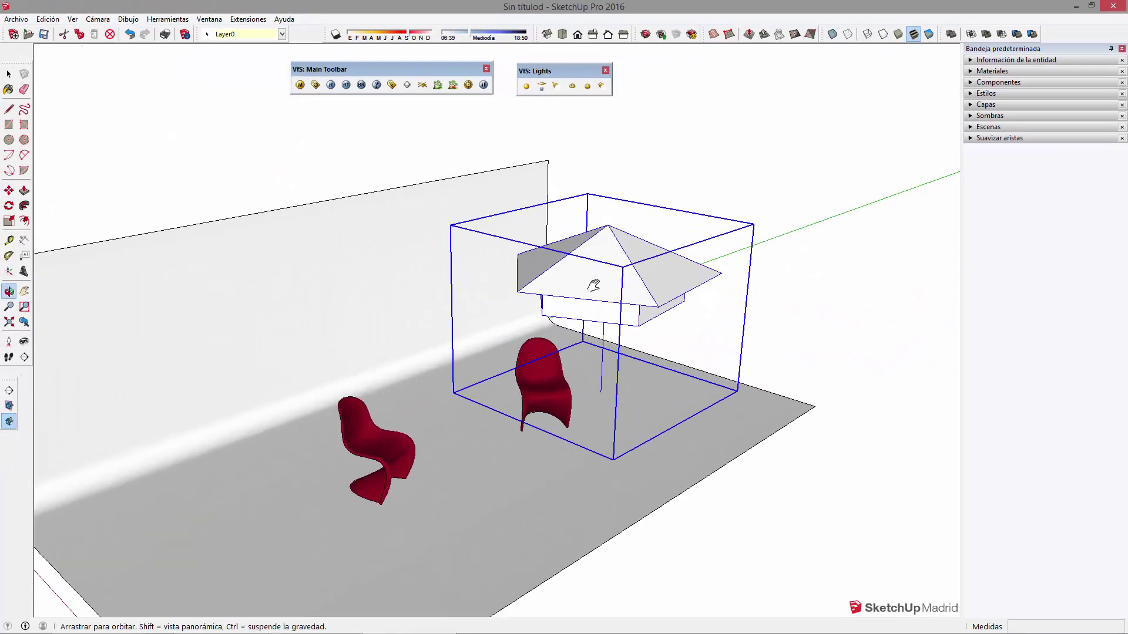
{"action": "scroll", "coordinate": [611, 305], "scroll_direction": "up", "scroll_amount": 2}
- Inspect the parts of the spot light group, then select the whole group
{"action": "right_click", "coordinate": [627, 345]}
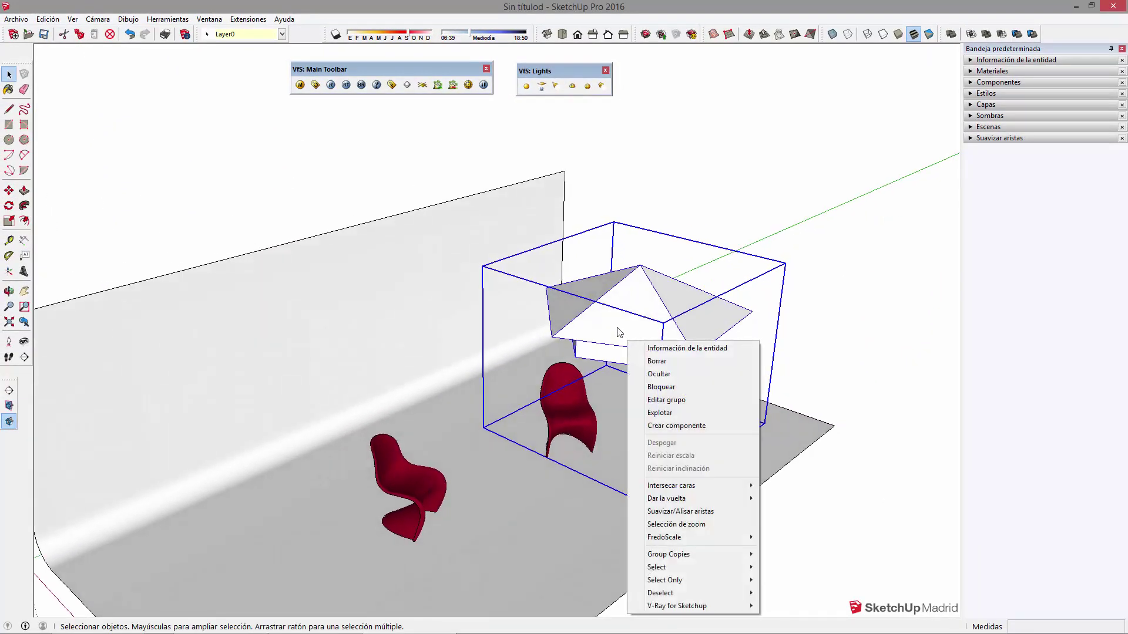
{"action": "double_click", "coordinate": [619, 332]}
{"action": "left_click", "coordinate": [595, 323]}
{"action": "left_click", "coordinate": [696, 301]}
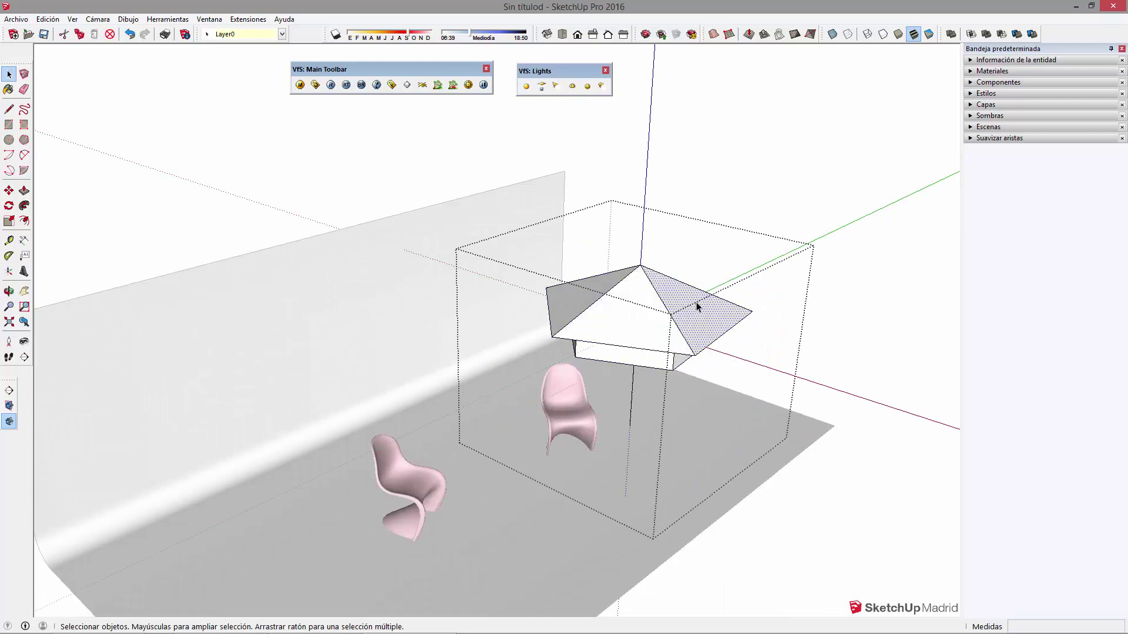
{"action": "left_click", "coordinate": [631, 401]}
{"action": "left_click", "coordinate": [623, 352]}
{"action": "left_click", "coordinate": [611, 311]}
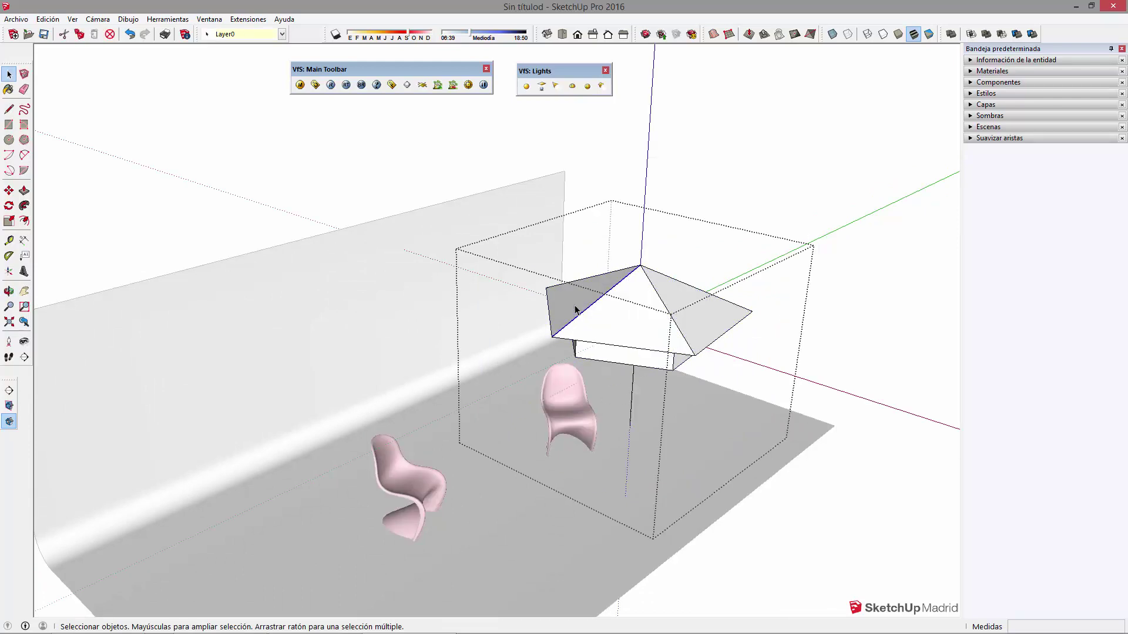
{"action": "left_click", "coordinate": [679, 281]}
{"action": "key", "text": "Escape"}
{"action": "left_click", "coordinate": [621, 325]}
{"action": "middle_click_drag", "start_coordinate": [628, 378], "coordinate": [760, 302]}
{"action": "scroll", "coordinate": [759, 302], "scroll_direction": "up", "scroll_amount": 1}
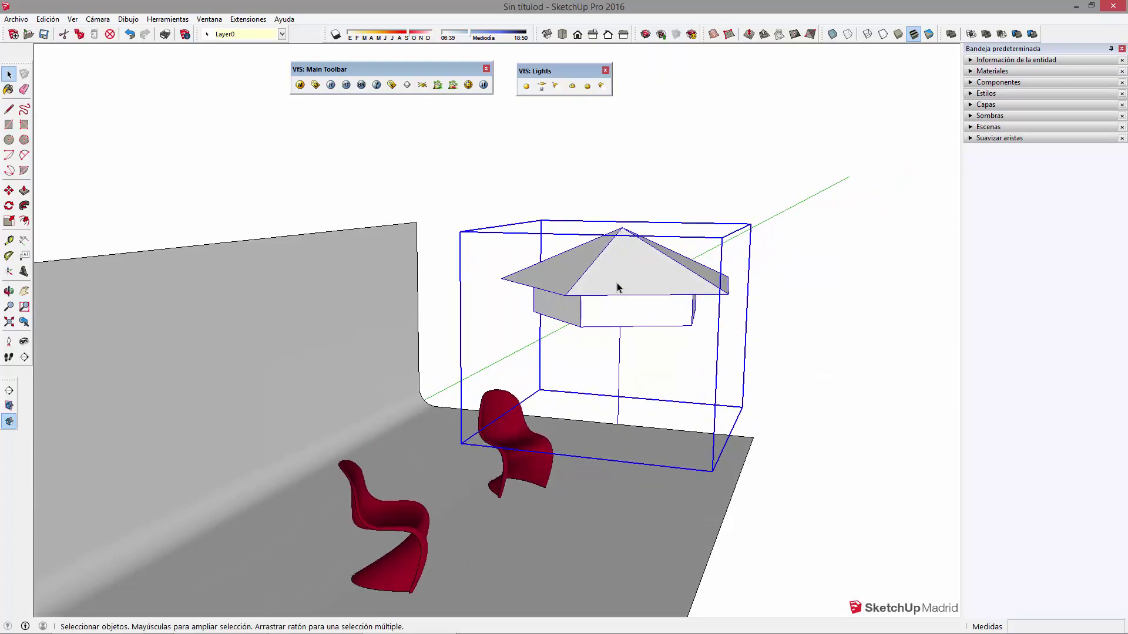
- Tilt the spot light group with the Move tool's rotation grip
{"action": "key", "text": "m"}
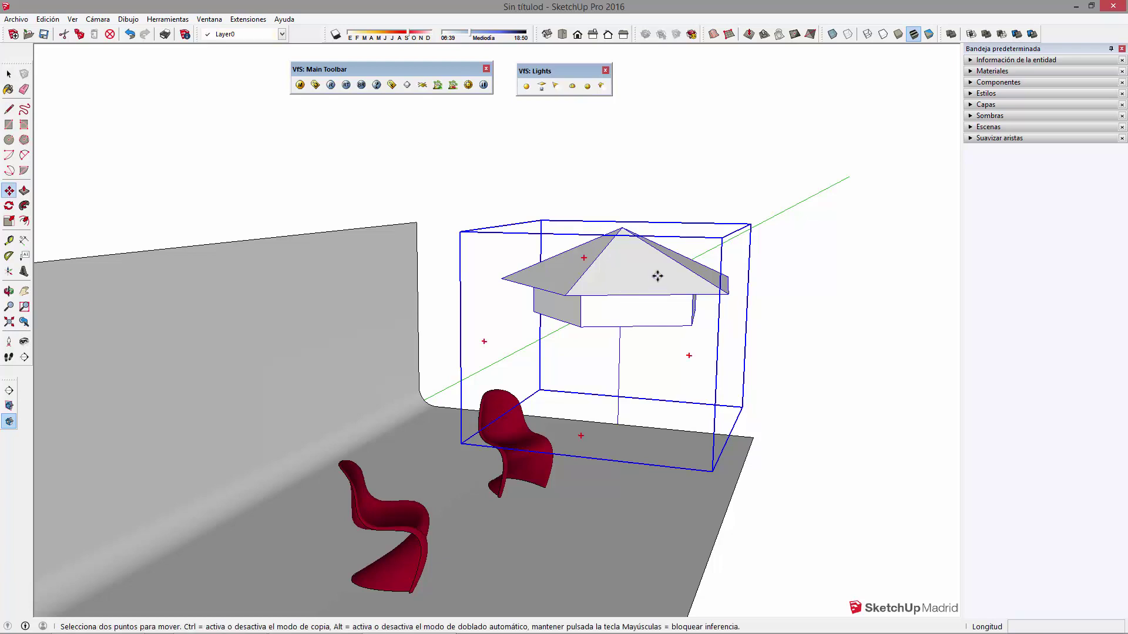
{"action": "left_click_drag", "start_coordinate": [659, 272], "coordinate": [675, 347]}
{"action": "mouse_move", "coordinate": [675, 347]}
{"action": "middle_mouse_down"}
{"action": "mouse_move", "coordinate": [566, 363]}
{"action": "mouse_move", "coordinate": [680, 319]}
{"action": "mouse_move", "coordinate": [595, 347]}
{"action": "mouse_move", "coordinate": [579, 390]}
{"action": "mouse_move", "coordinate": [479, 364]}
{"action": "middle_mouse_up"}
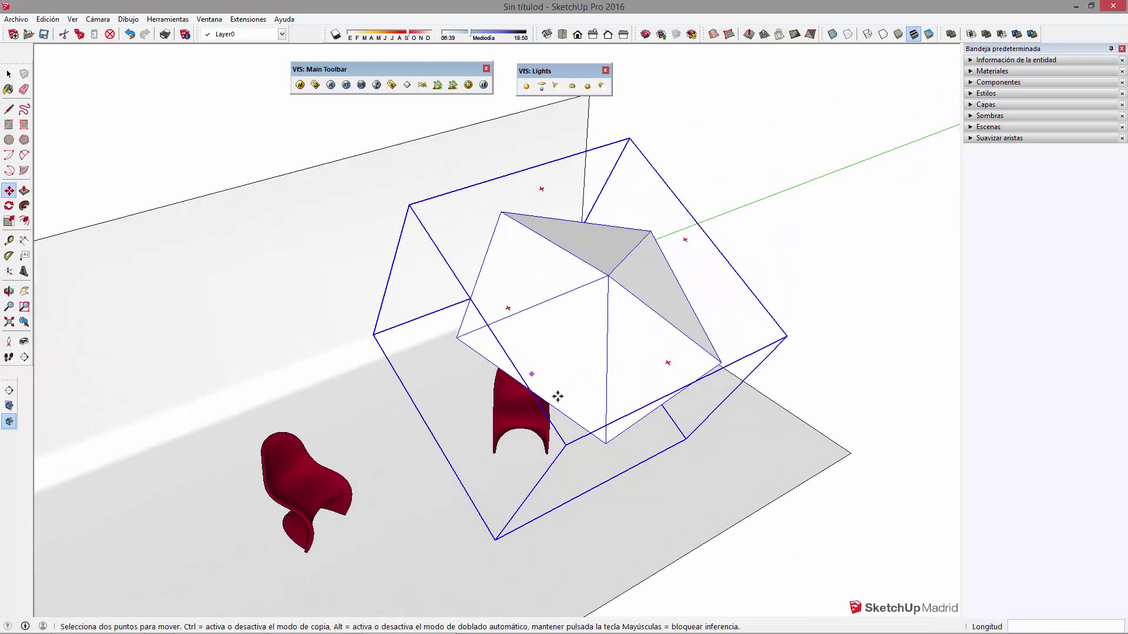
{"action": "middle_click_drag", "start_coordinate": [603, 483], "coordinate": [186, 416]}
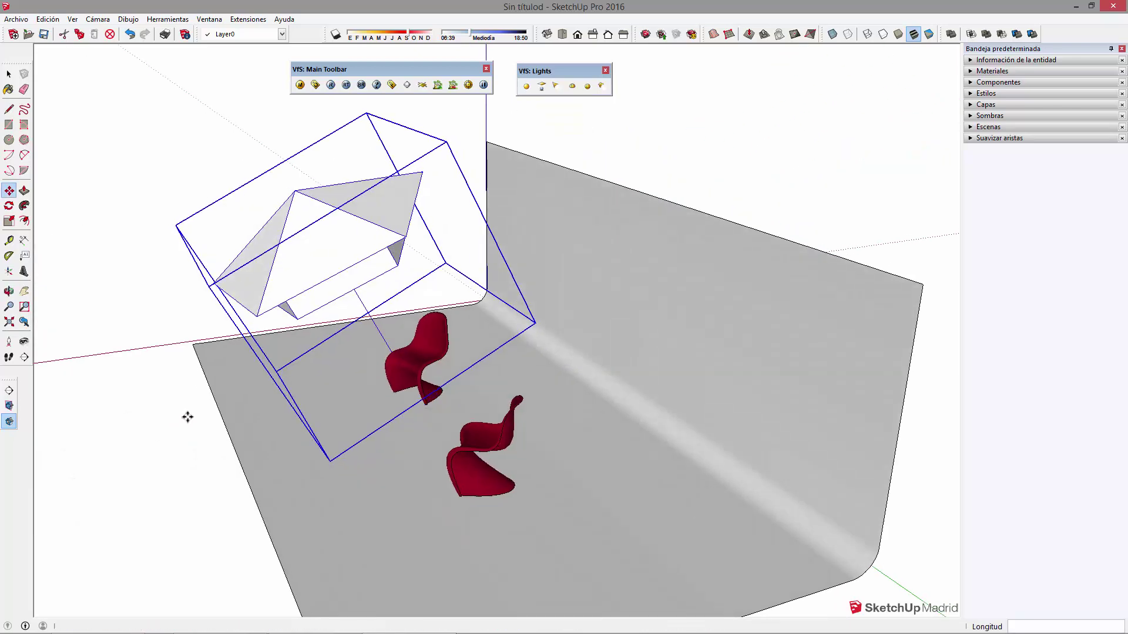
{"action": "key", "text": "space"}
{"action": "left_click", "coordinate": [499, 445]}
{"action": "middle_click_drag", "start_coordinate": [499, 444], "coordinate": [397, 348]}
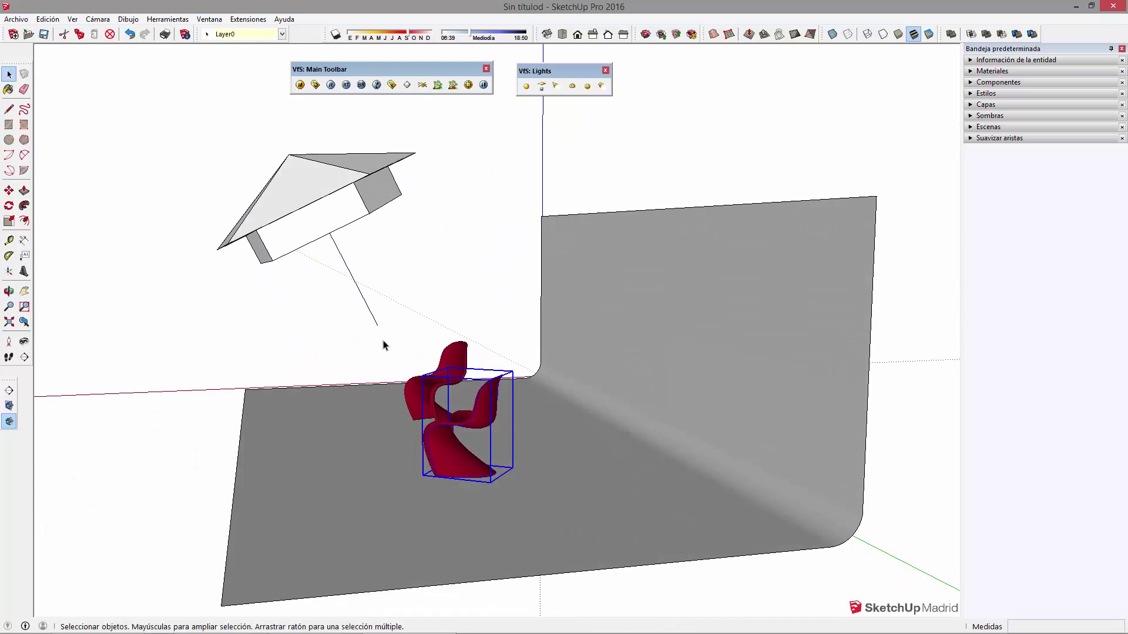
- Draw a reference line from the light's rod toward the chairs
{"action": "key", "text": "l"}
{"action": "left_click", "coordinate": [334, 242]}
{"action": "left_click", "coordinate": [378, 326]}
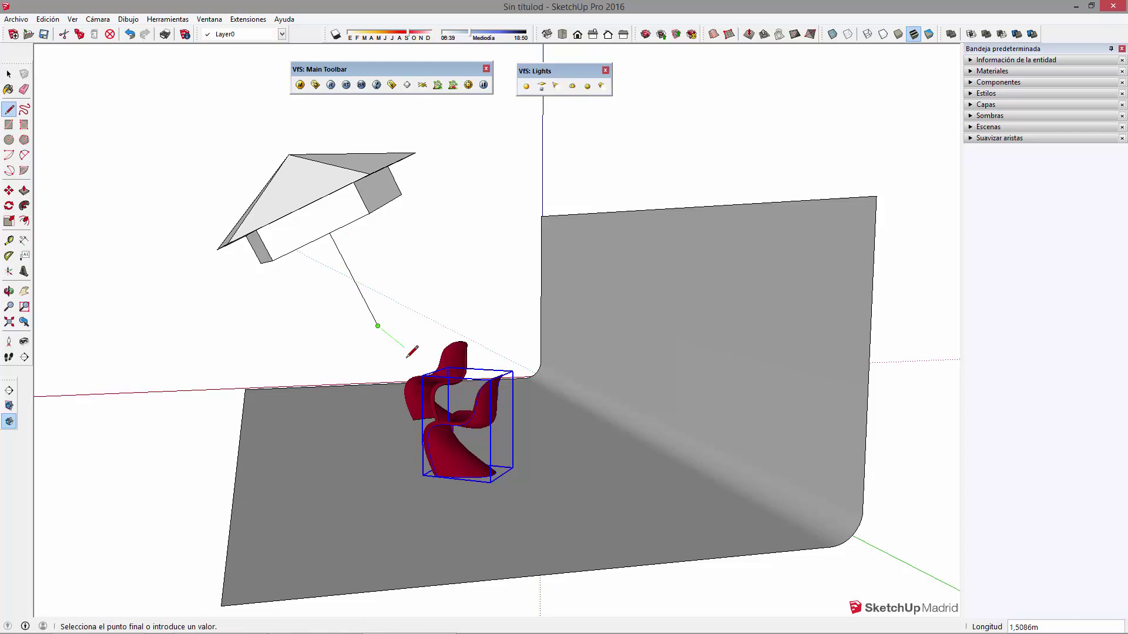
{"action": "left_click", "coordinate": [527, 614]}
{"action": "key", "text": "space"}
{"action": "mouse_move", "coordinate": [388, 352]}
{"action": "middle_mouse_down"}
{"action": "mouse_move", "coordinate": [503, 335]}
{"action": "mouse_move", "coordinate": [811, 345]}
{"action": "mouse_move", "coordinate": [587, 393]}
{"action": "mouse_move", "coordinate": [832, 482]}
{"action": "mouse_move", "coordinate": [825, 476]}
{"action": "middle_mouse_up"}
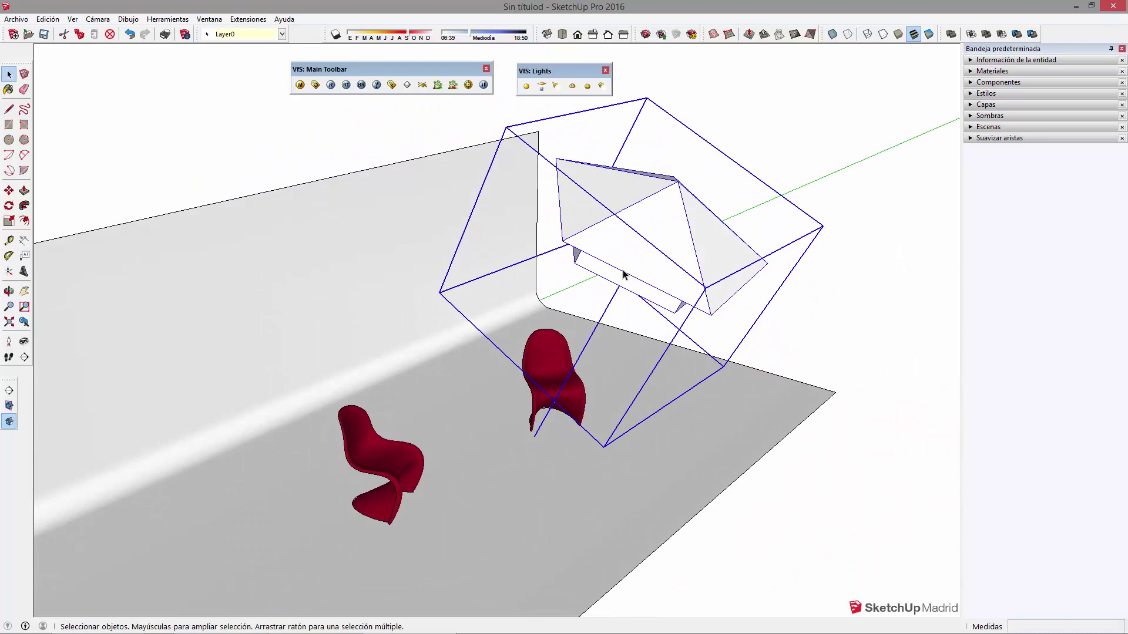
{"action": "middle_click_drag", "start_coordinate": [568, 461], "coordinate": [529, 494]}
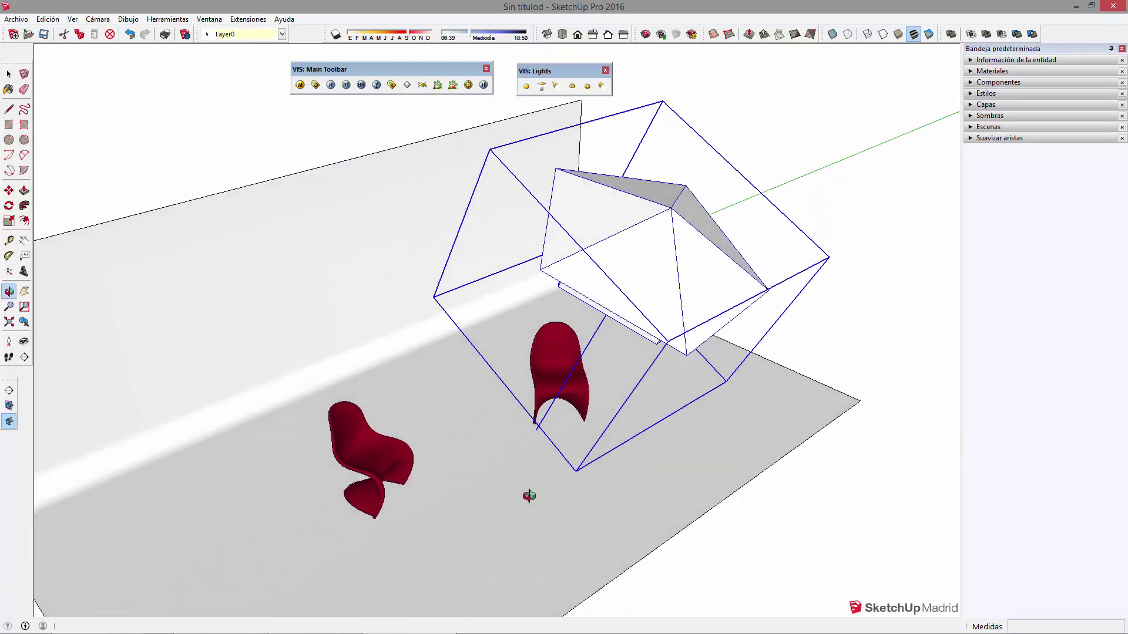
- Move the light box so it aims down at the red chairs
{"action": "key", "text": "m"}
{"action": "left_click", "coordinate": [531, 531]}
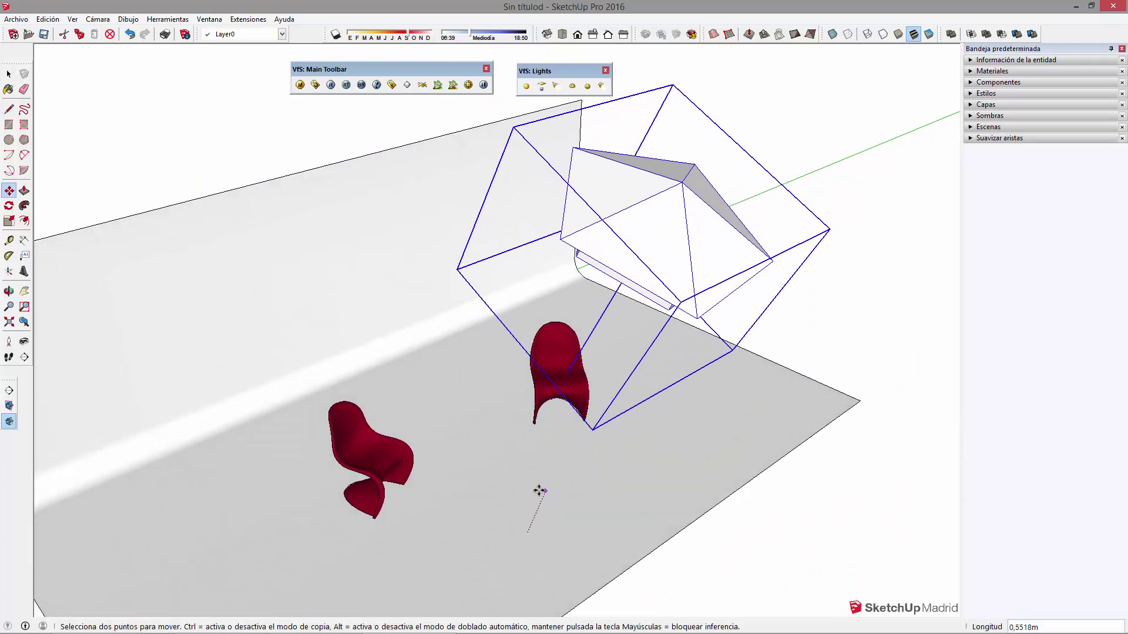
{"action": "middle_click_drag", "start_coordinate": [528, 442], "coordinate": [762, 304]}
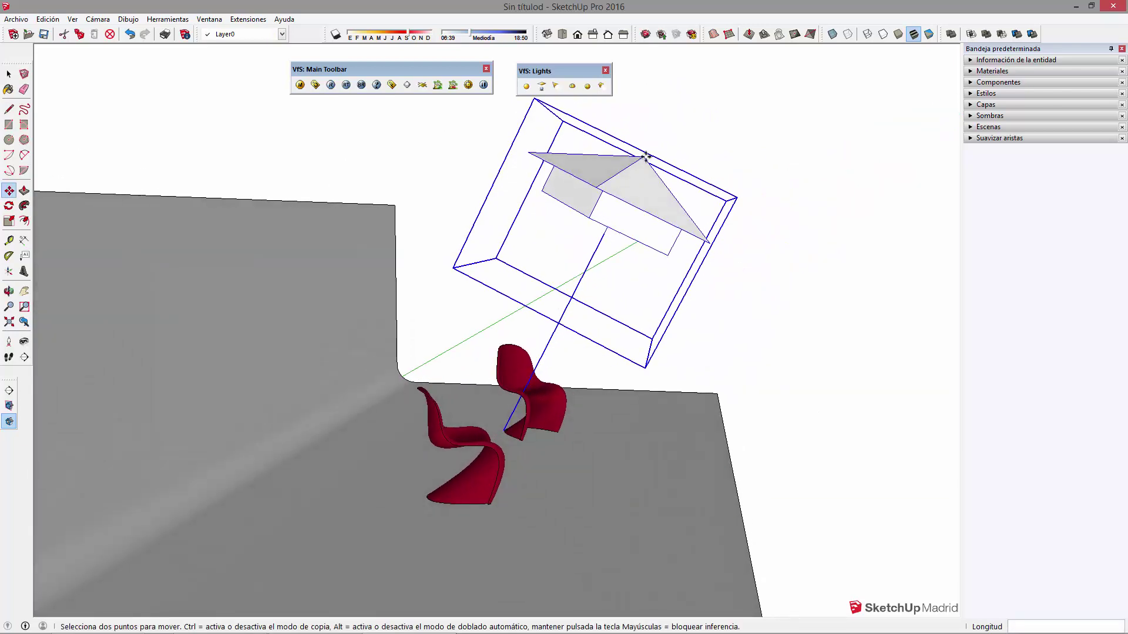
{"action": "mouse_move", "coordinate": [635, 242]}
{"action": "middle_mouse_down"}
{"action": "mouse_move", "coordinate": [586, 344]}
{"action": "mouse_move", "coordinate": [542, 385]}
{"action": "mouse_move", "coordinate": [646, 421]}
{"action": "mouse_move", "coordinate": [604, 533]}
{"action": "mouse_move", "coordinate": [430, 378]}
{"action": "middle_mouse_up"}
{"action": "middle_click_drag", "start_coordinate": [481, 427], "coordinate": [527, 443]}
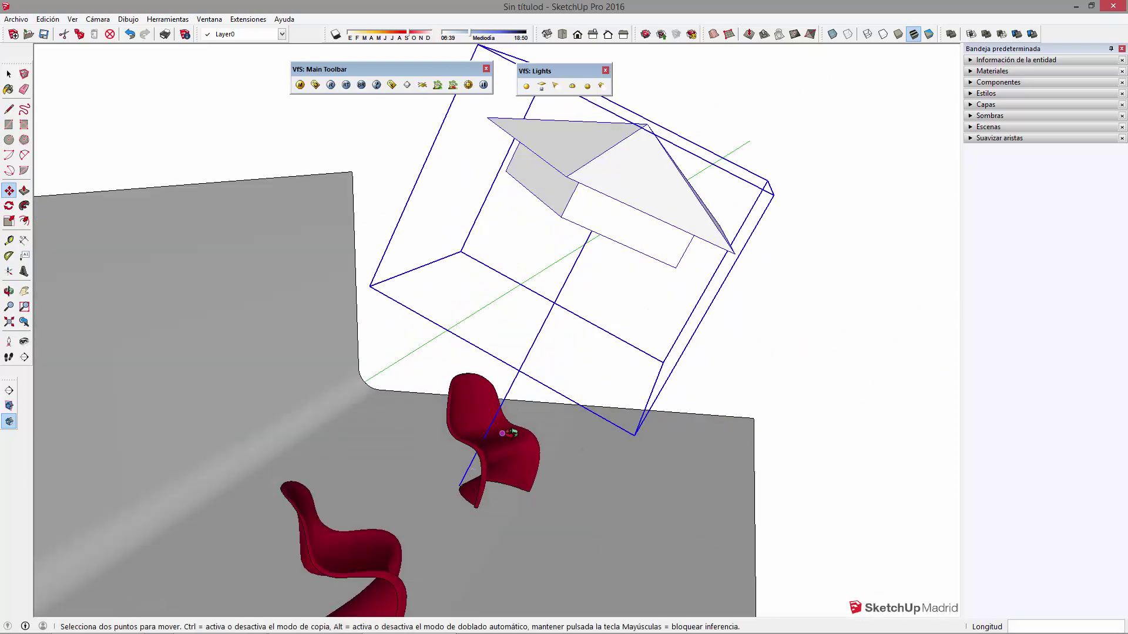
{"action": "middle_click_drag", "start_coordinate": [475, 468], "coordinate": [555, 322]}
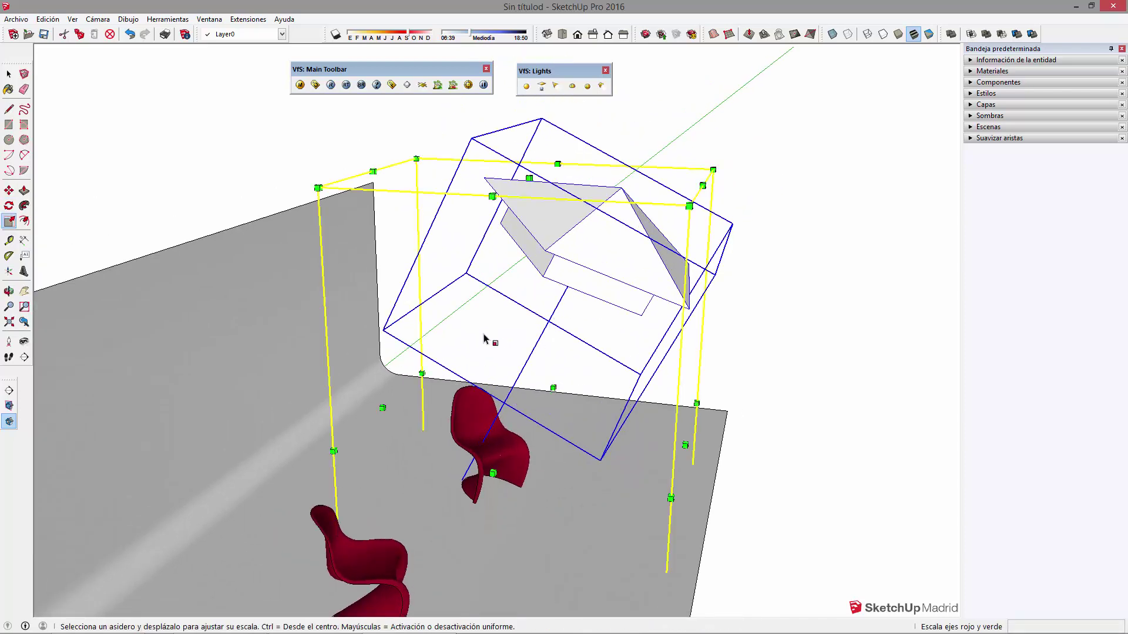
- Scale the spot light box down uniformly to about 0,13
{"action": "key", "text": "space"}
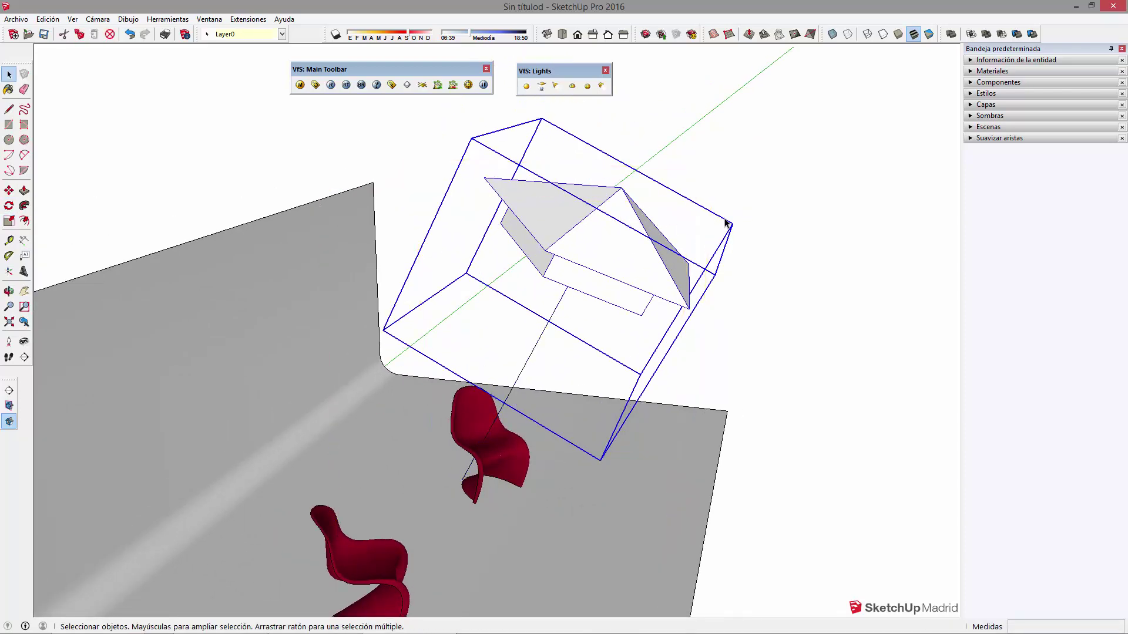
{"action": "key", "text": "s"}
{"action": "left_click_drag", "start_coordinate": [730, 223], "coordinate": [590, 258], "text": "ctrl"}
{"action": "mouse_move", "coordinate": [625, 395]}
{"action": "middle_mouse_down"}
{"action": "mouse_move", "coordinate": [449, 328]}
{"action": "mouse_move", "coordinate": [497, 433]}
{"action": "mouse_move", "coordinate": [541, 405]}
{"action": "middle_mouse_up"}
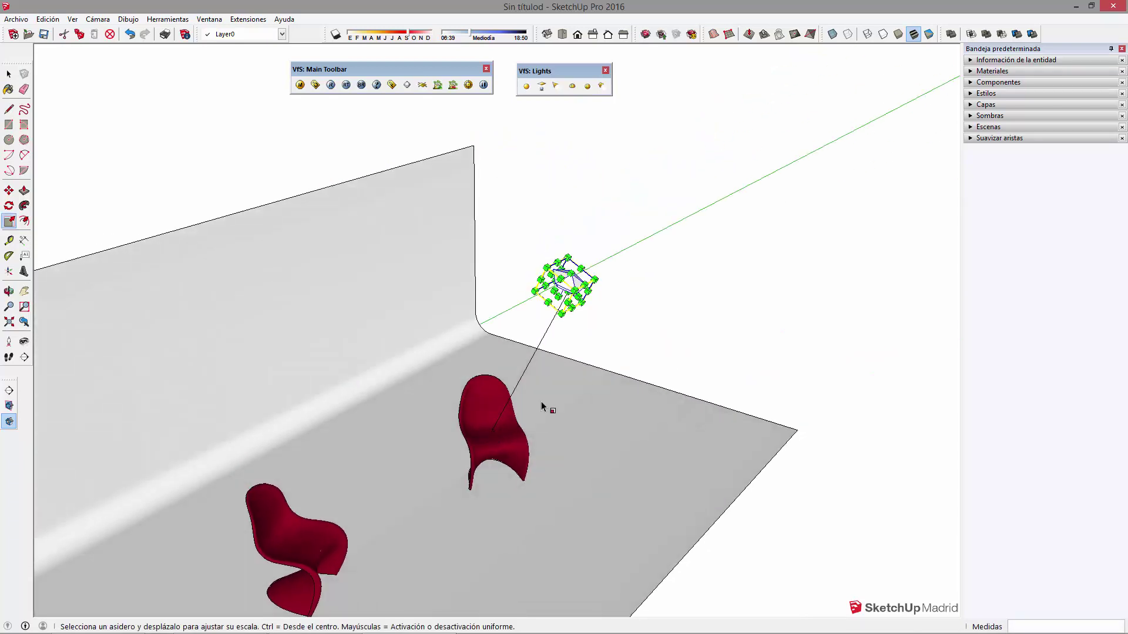
{"action": "key", "text": "m"}
{"action": "scroll", "coordinate": [562, 301], "scroll_direction": "up", "scroll_amount": 2}
{"action": "scroll", "coordinate": [563, 301], "scroll_direction": "up", "scroll_amount": 2}
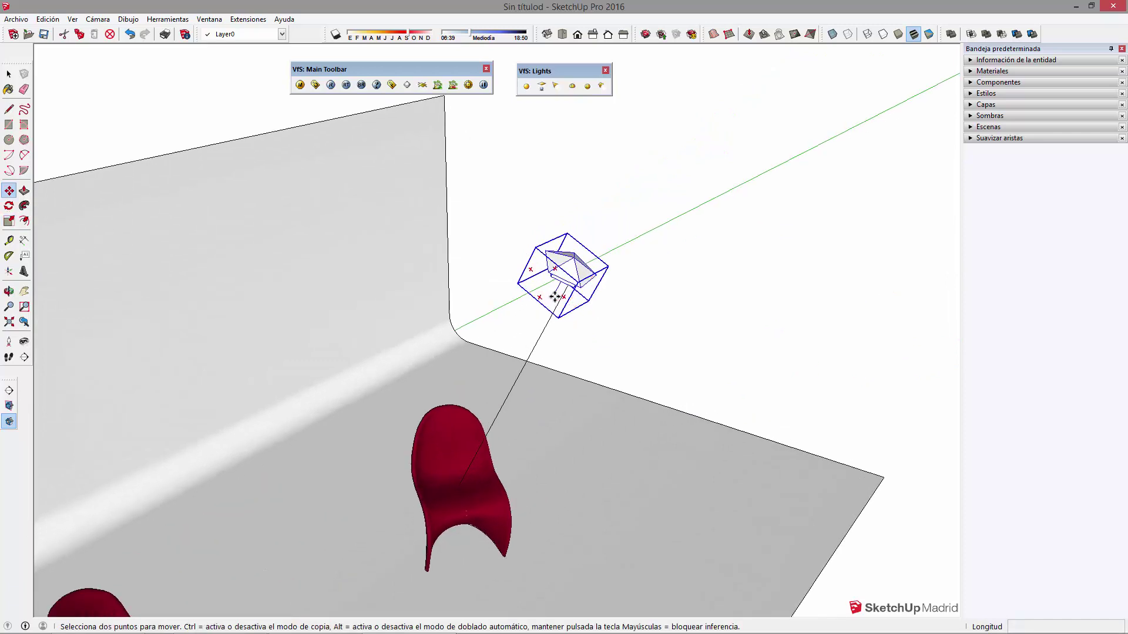
{"action": "scroll", "coordinate": [563, 301], "scroll_direction": "up", "scroll_amount": 1}
- Frame both chairs and the light, then render the scene with V-Ray
{"action": "key", "text": "space"}
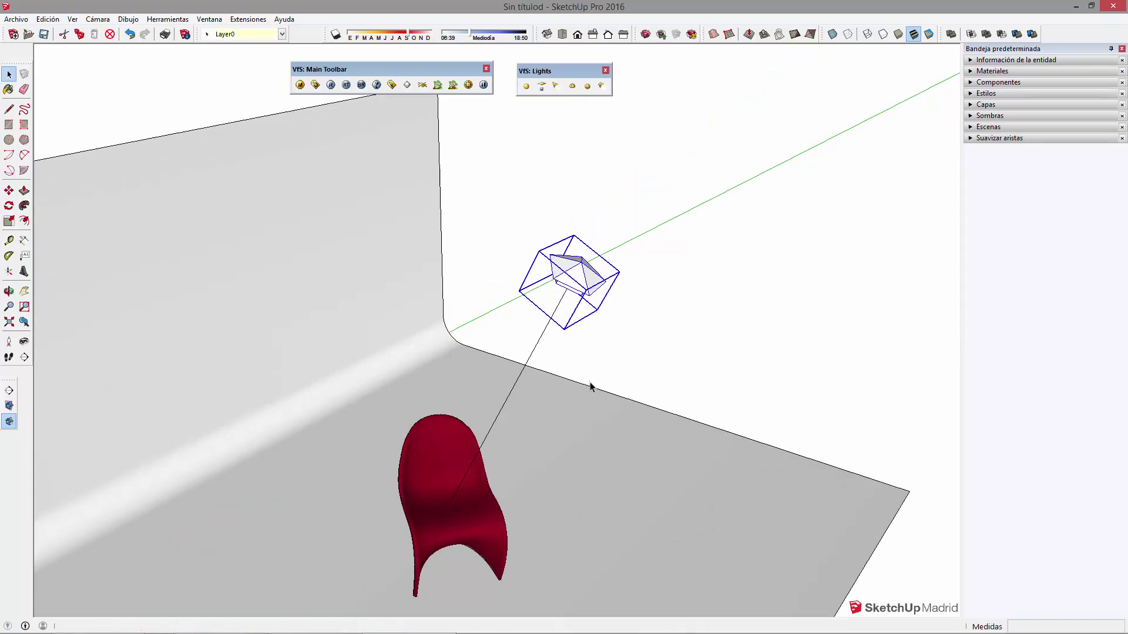
{"action": "mouse_move", "coordinate": [591, 311]}
{"action": "middle_mouse_down"}
{"action": "mouse_move", "coordinate": [339, 317]}
{"action": "mouse_move", "coordinate": [587, 344]}
{"action": "mouse_move", "coordinate": [315, 320]}
{"action": "mouse_move", "coordinate": [336, 249]}
{"action": "middle_mouse_up"}
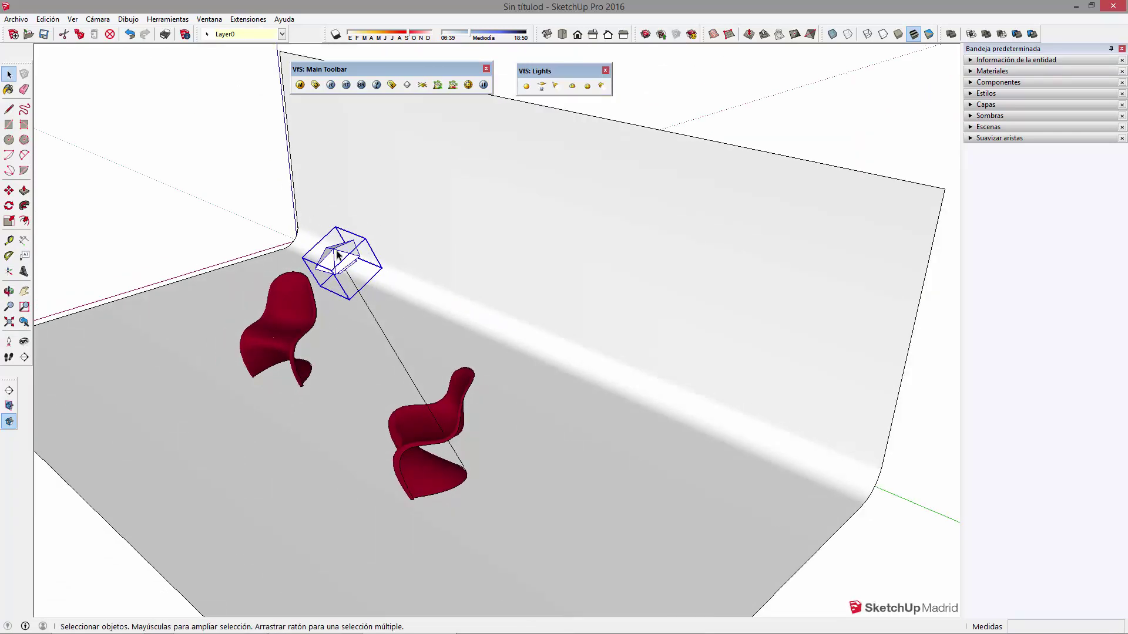
{"action": "mouse_move", "coordinate": [438, 390]}
{"action": "middle_mouse_down"}
{"action": "mouse_move", "coordinate": [252, 277]}
{"action": "mouse_move", "coordinate": [214, 347]}
{"action": "middle_mouse_up"}
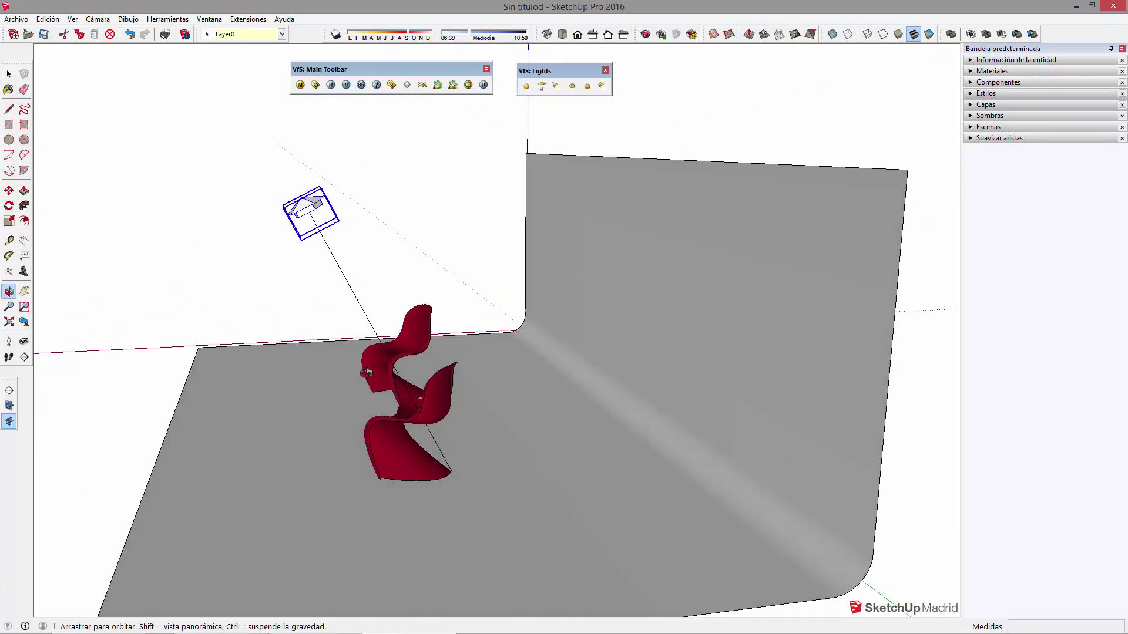
{"action": "mouse_move", "coordinate": [431, 418]}
{"action": "middle_mouse_down"}
{"action": "mouse_move", "coordinate": [599, 448]}
{"action": "mouse_move", "coordinate": [578, 437]}
{"action": "middle_mouse_up"}
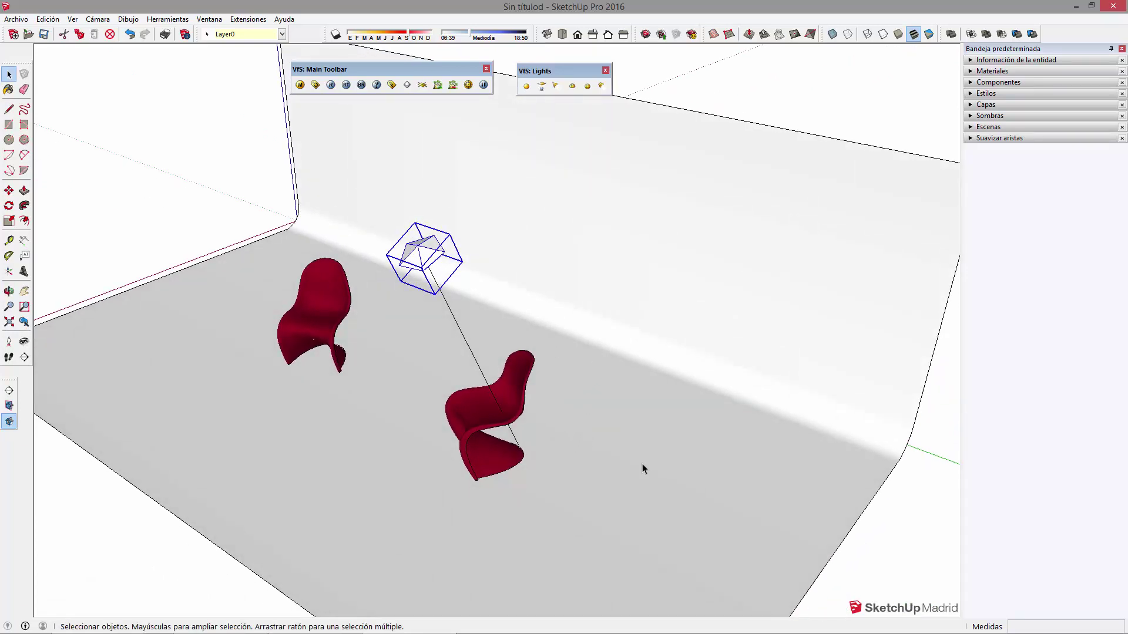
{"action": "left_click", "coordinate": [332, 86]}
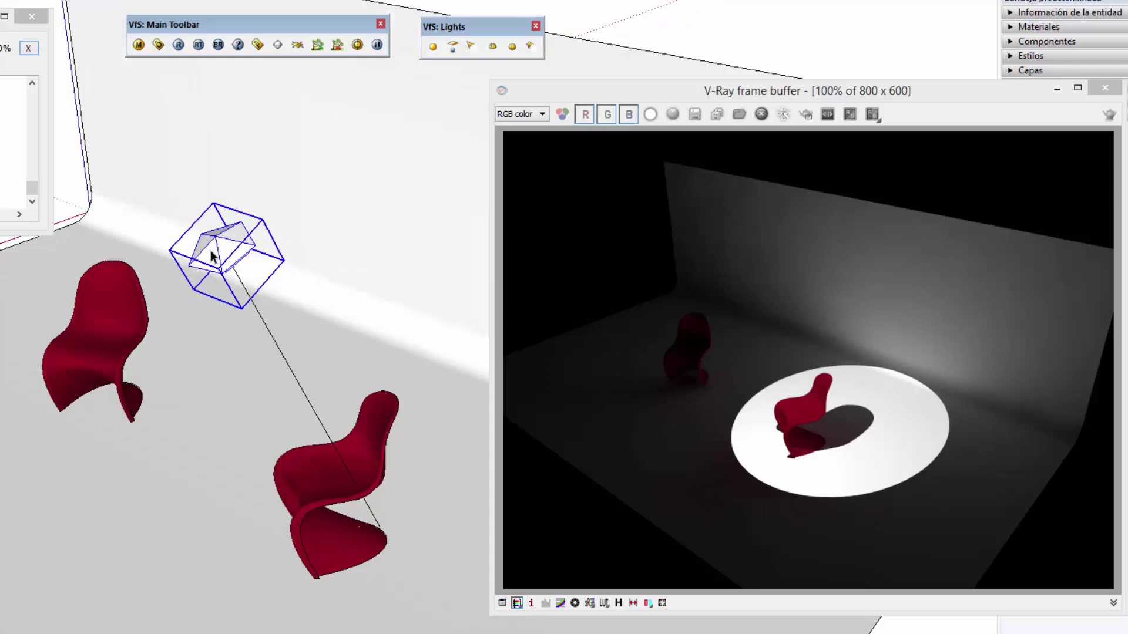
- Open the spot light's V-Ray Edit light dialog from its context options
{"action": "right_click", "coordinate": [221, 249]}
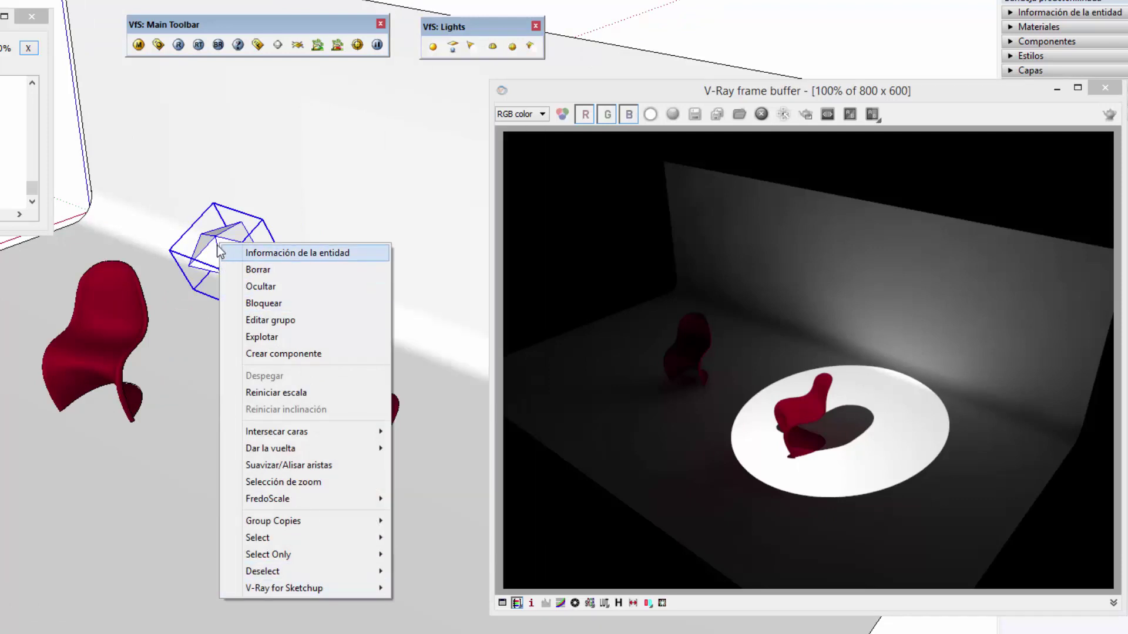
{"action": "right_click", "coordinate": [215, 243]}
{"action": "mouse_move", "coordinate": [284, 587]}
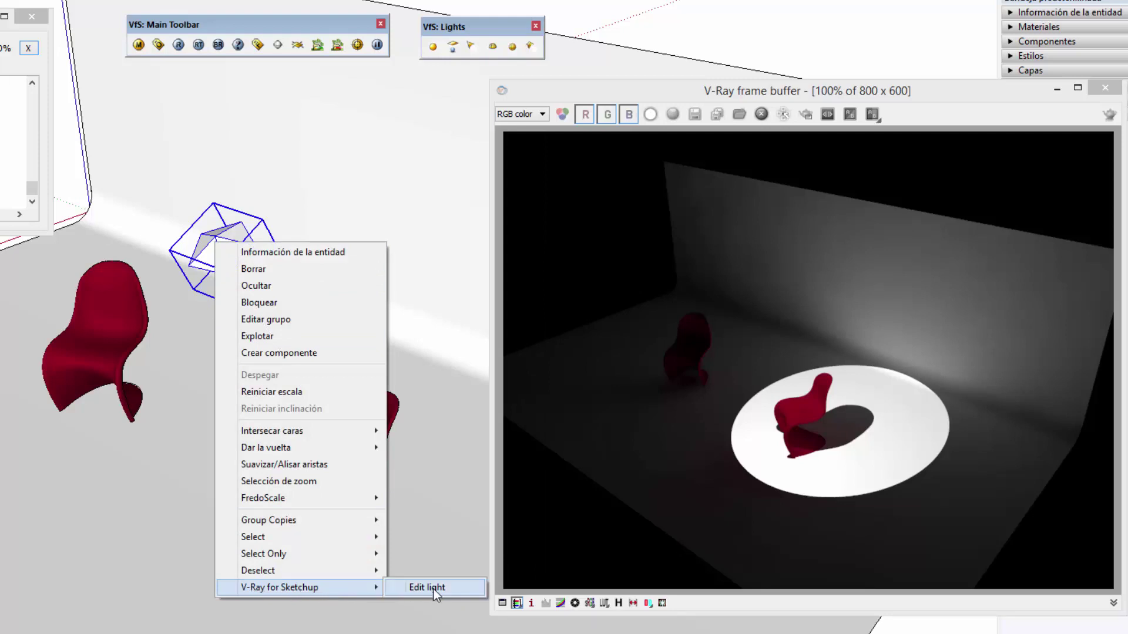
{"action": "left_click", "coordinate": [427, 588]}
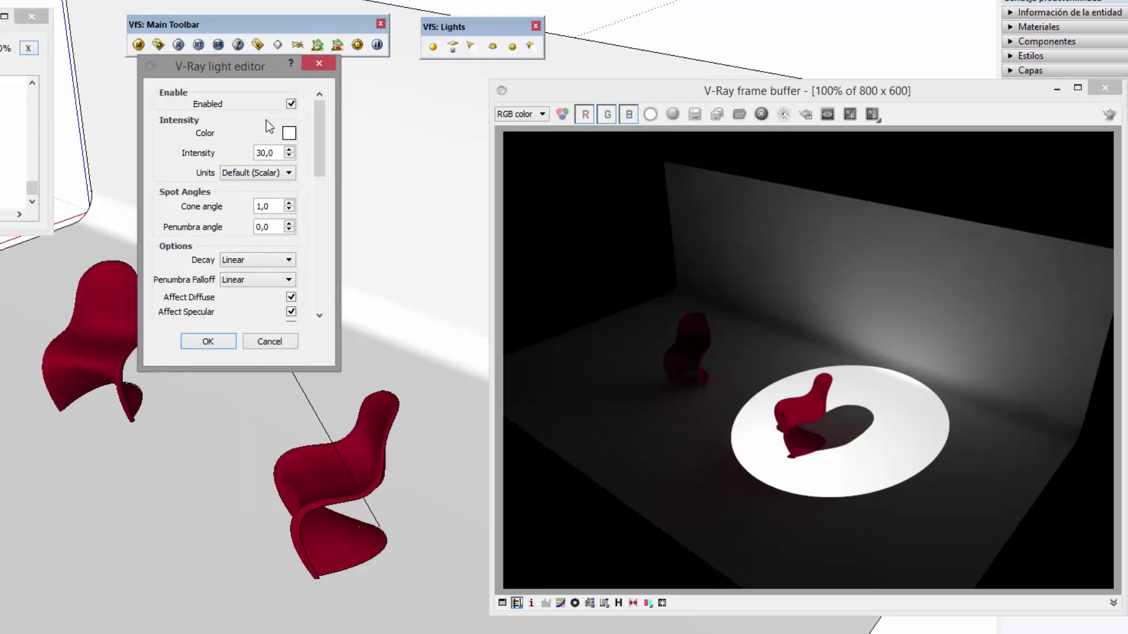
- Resize and move the light editor so all sections down to Channels show
{"action": "left_click_drag", "start_coordinate": [319, 367], "coordinate": [319, 632]}
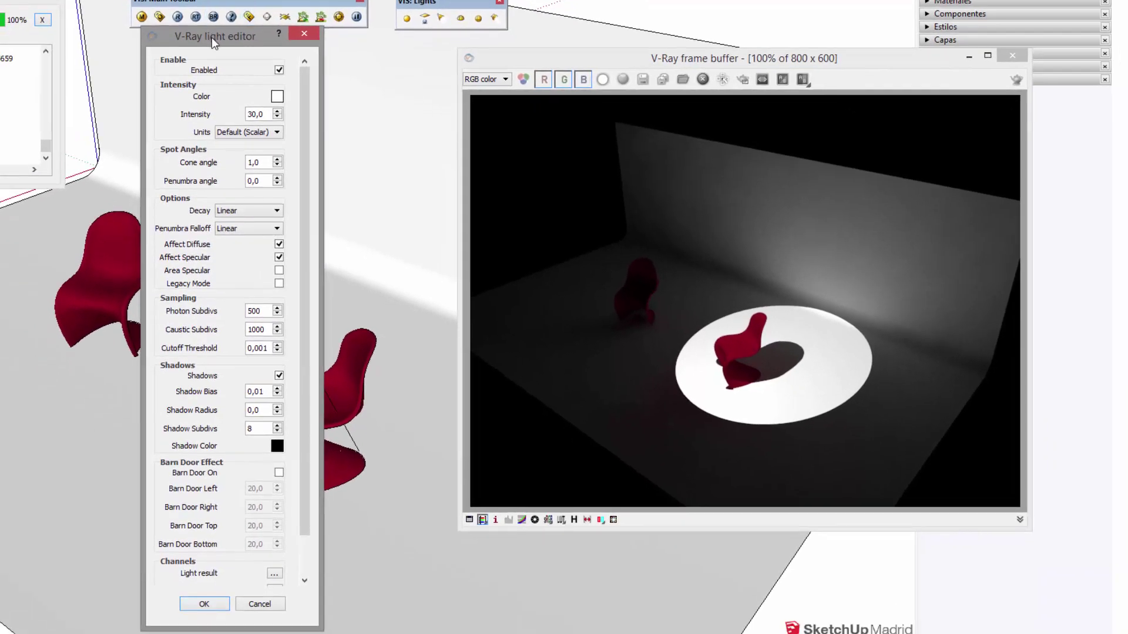
{"action": "left_click_drag", "start_coordinate": [212, 37], "coordinate": [96, 2]}
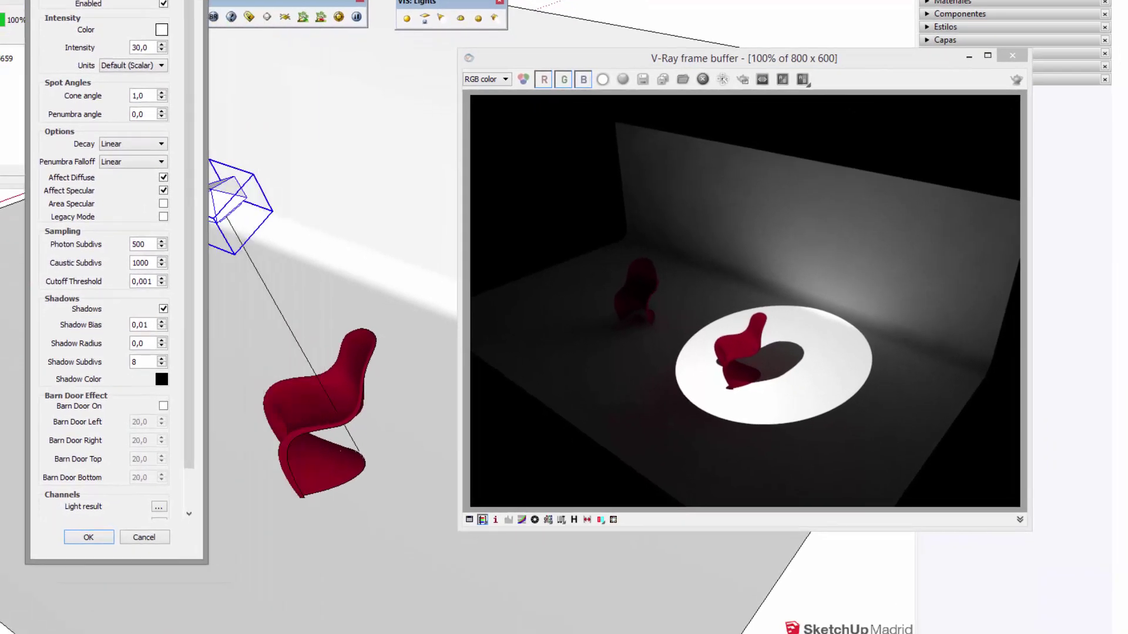
{"action": "left_click_drag", "start_coordinate": [232, 617], "coordinate": [233, 623]}
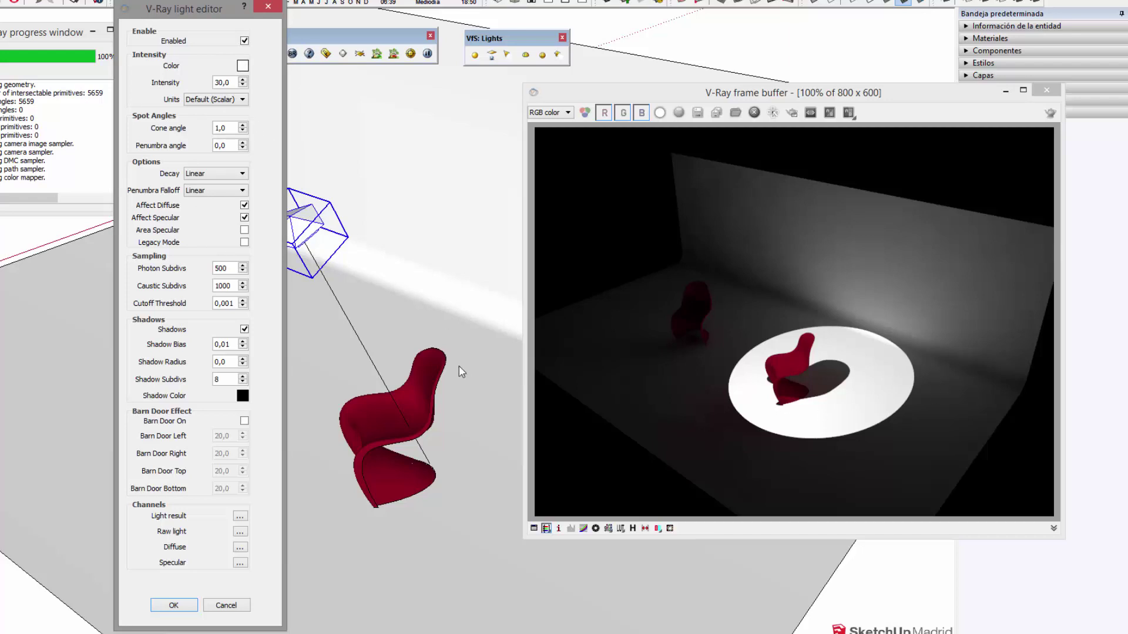
- Set the spot light's colour to light cyan
{"action": "left_click", "coordinate": [243, 65]}
{"action": "left_click", "coordinate": [263, 287]}
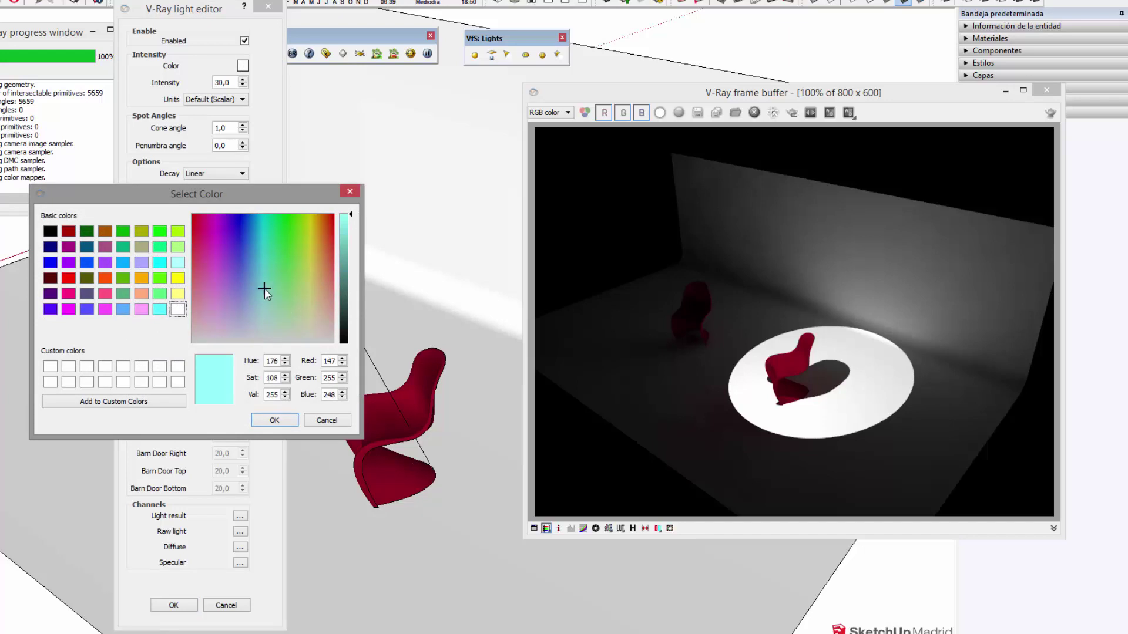
{"action": "left_click", "coordinate": [261, 295]}
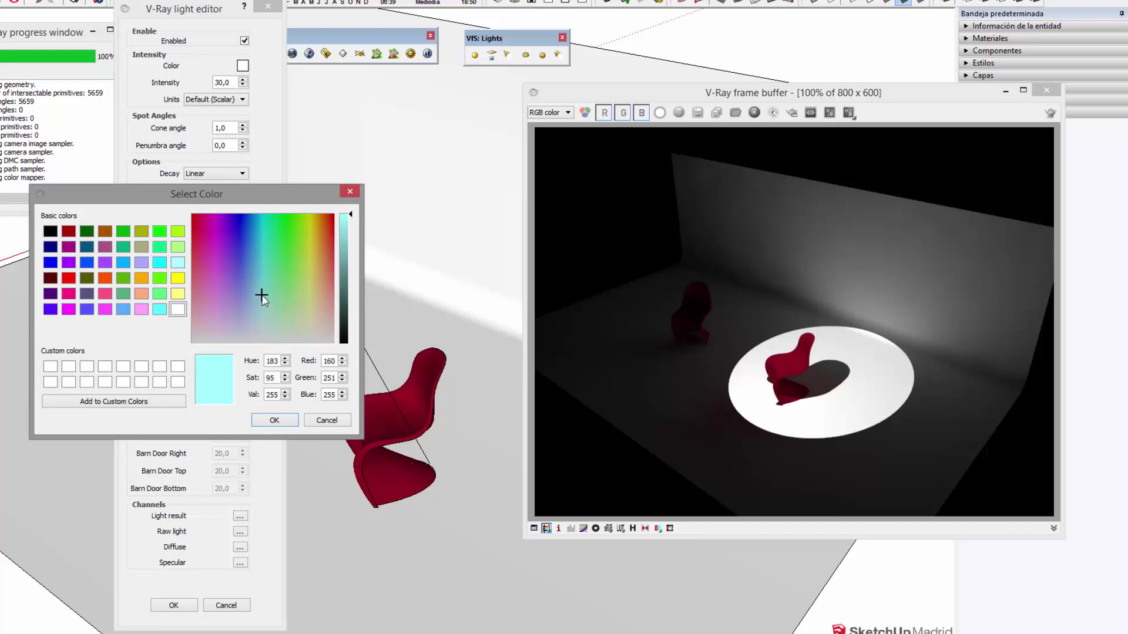
{"action": "left_click", "coordinate": [279, 420]}
- Set intensity to 15,0 (Default Scalar units) and penumbra angle to 0,1
{"action": "double_click", "coordinate": [230, 83]}
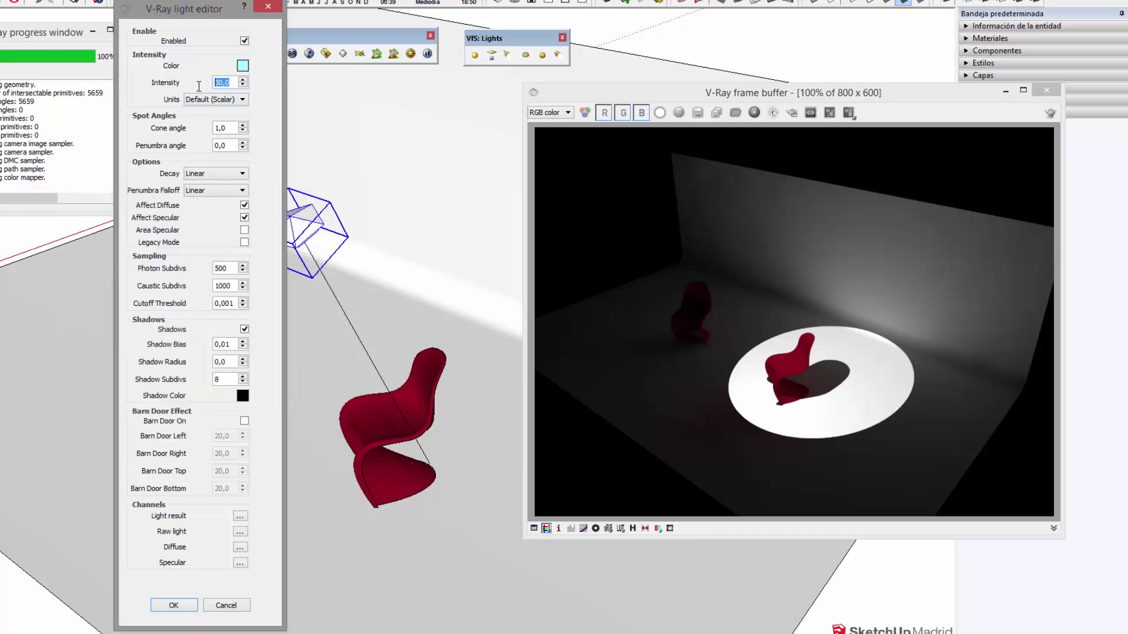
{"action": "left_click", "coordinate": [246, 100]}
{"action": "left_click", "coordinate": [232, 83]}
{"action": "left_click_drag", "start_coordinate": [232, 83], "coordinate": [197, 83]}
{"action": "left_click_drag", "start_coordinate": [230, 129], "coordinate": [218, 131]}
{"action": "double_click", "coordinate": [212, 147]}
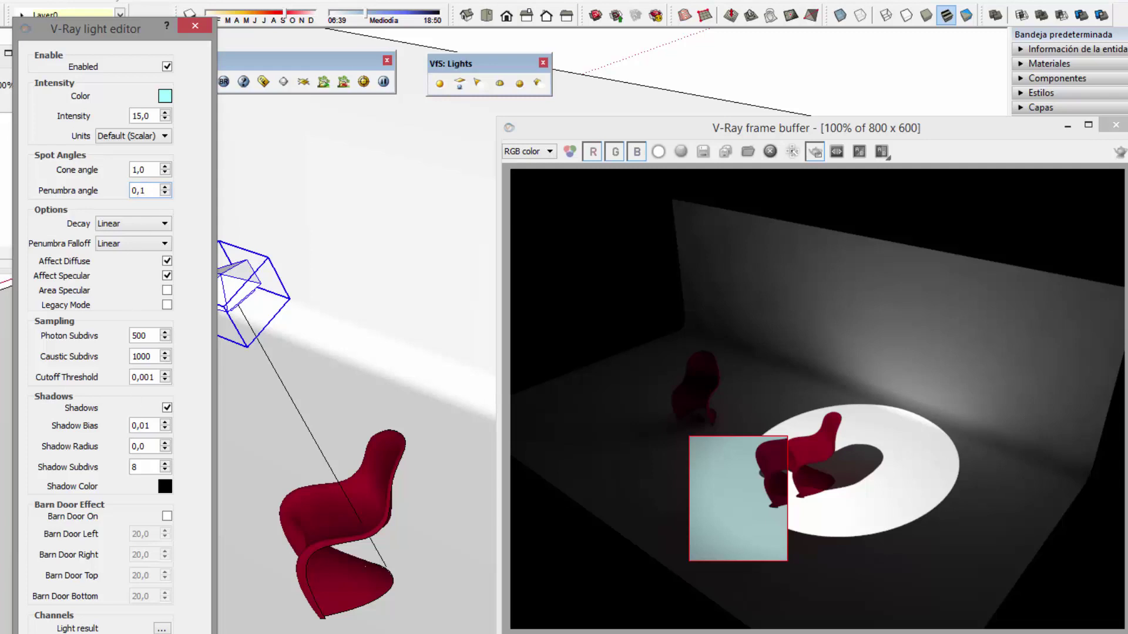
{"action": "key", "text": "Escape"}
- Re-render, then raise the spot light's penumbra angle to 0,3
{"action": "left_click", "coordinate": [815, 152]}
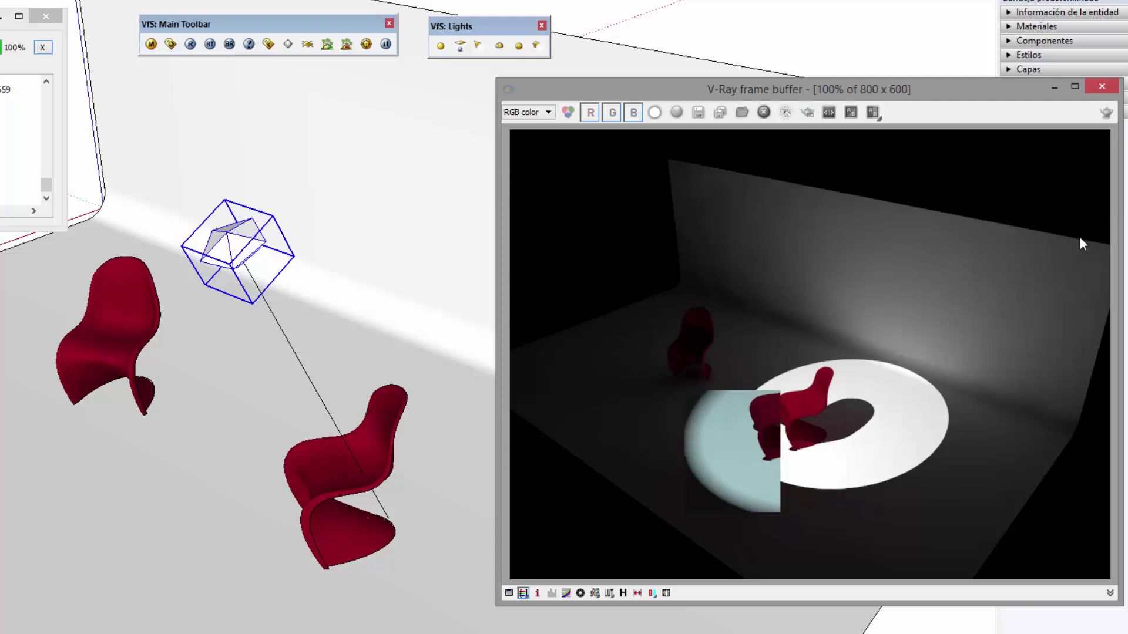
{"action": "left_click", "coordinate": [1106, 112]}
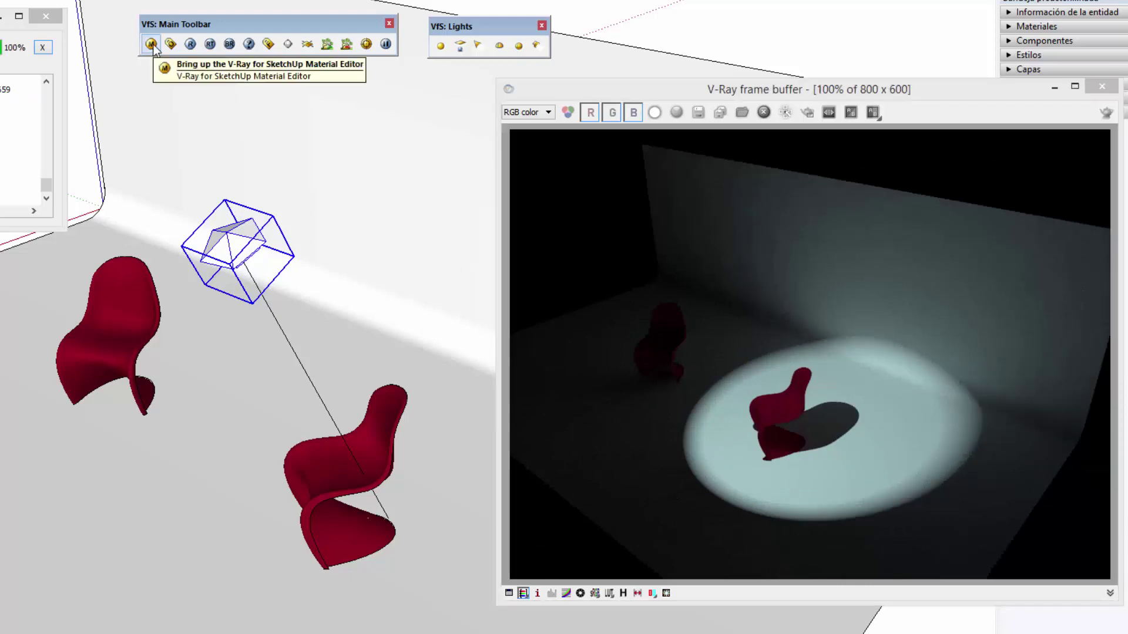
{"action": "right_click", "coordinate": [241, 248]}
{"action": "mouse_move", "coordinate": [304, 588]}
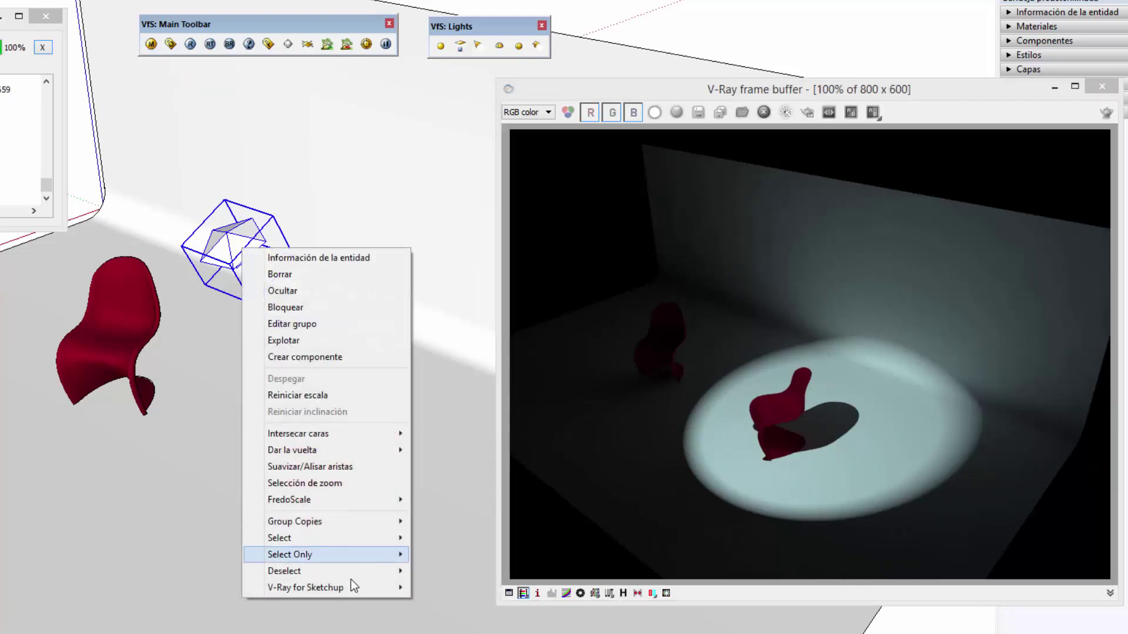
{"action": "left_click", "coordinate": [450, 587]}
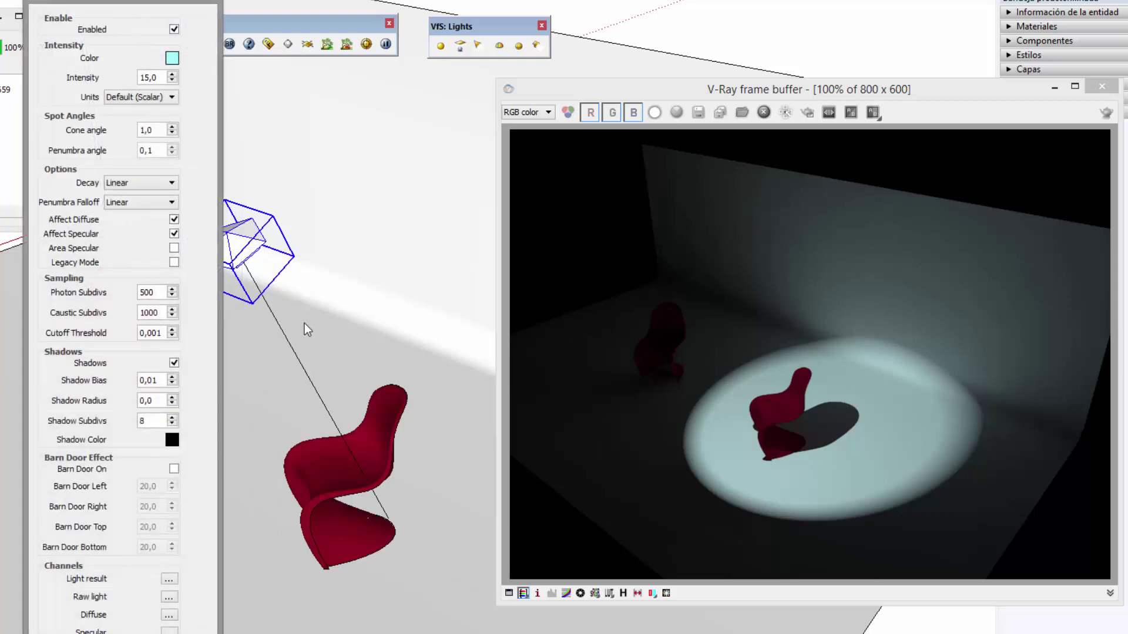
{"action": "double_click", "coordinate": [149, 151]}
{"action": "left_click", "coordinate": [172, 154]}
{"action": "key", "text": "Return"}
- Test-render a region over the left chair, then re-render the full image
{"action": "left_click", "coordinate": [807, 112]}
{"action": "left_click_drag", "start_coordinate": [709, 305], "coordinate": [676, 407]}
{"action": "left_click_drag", "start_coordinate": [725, 482], "coordinate": [753, 543]}
{"action": "left_click", "coordinate": [1106, 113]}
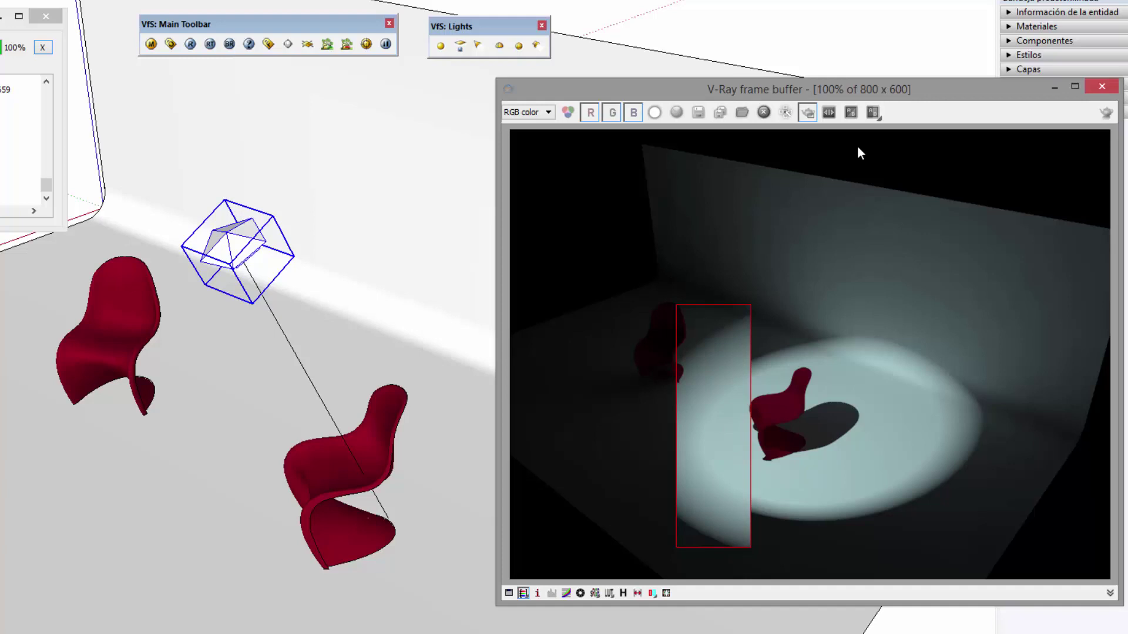
{"action": "left_click", "coordinate": [807, 112]}
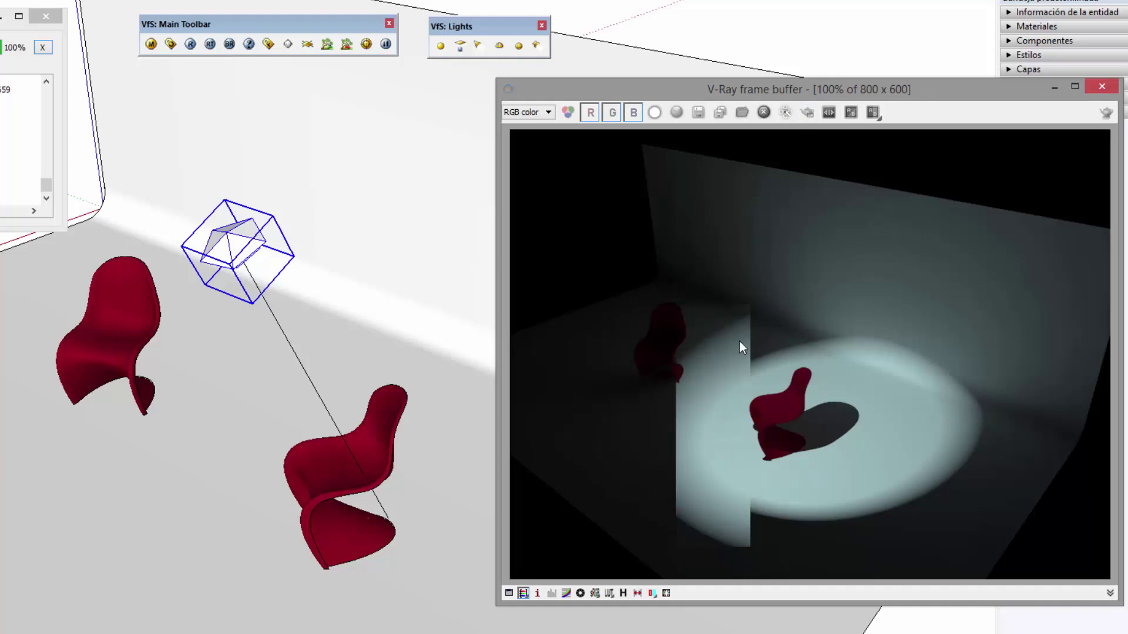
{"action": "left_click", "coordinate": [1106, 114]}
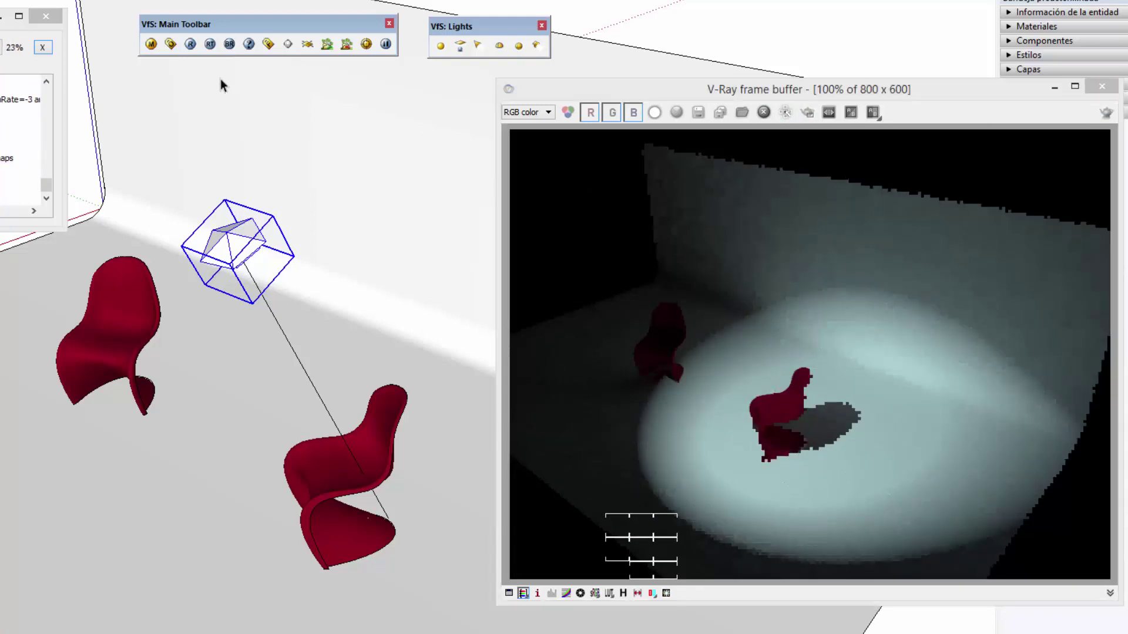
- Narrow the spot light's cone angle to 0,5 and render again
{"action": "right_click", "coordinate": [232, 246]}
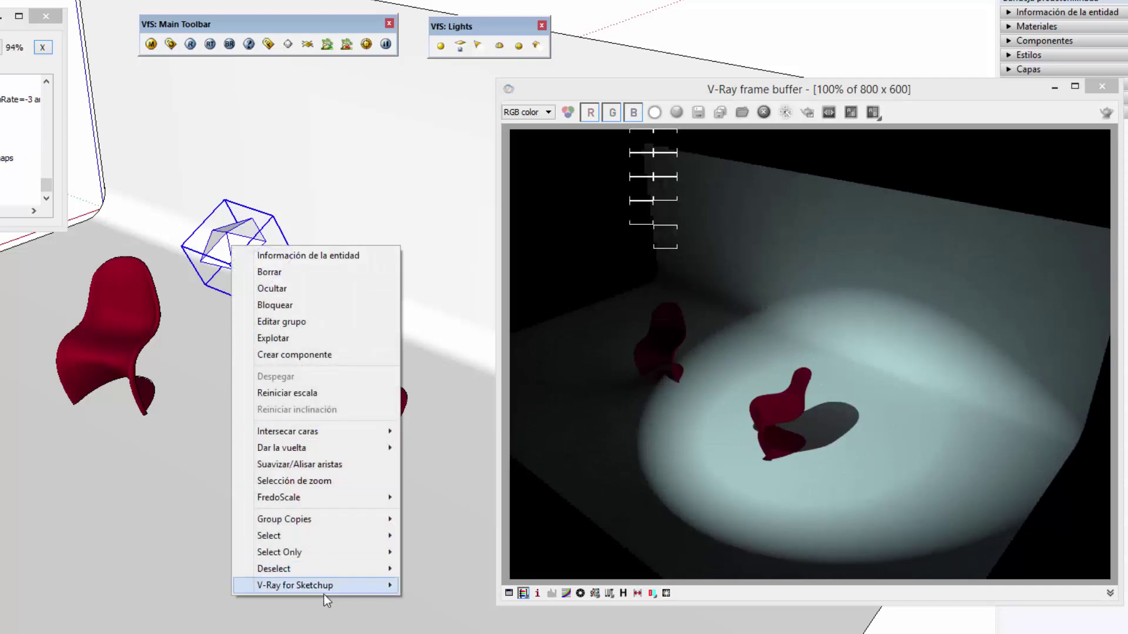
{"action": "left_click", "coordinate": [423, 586]}
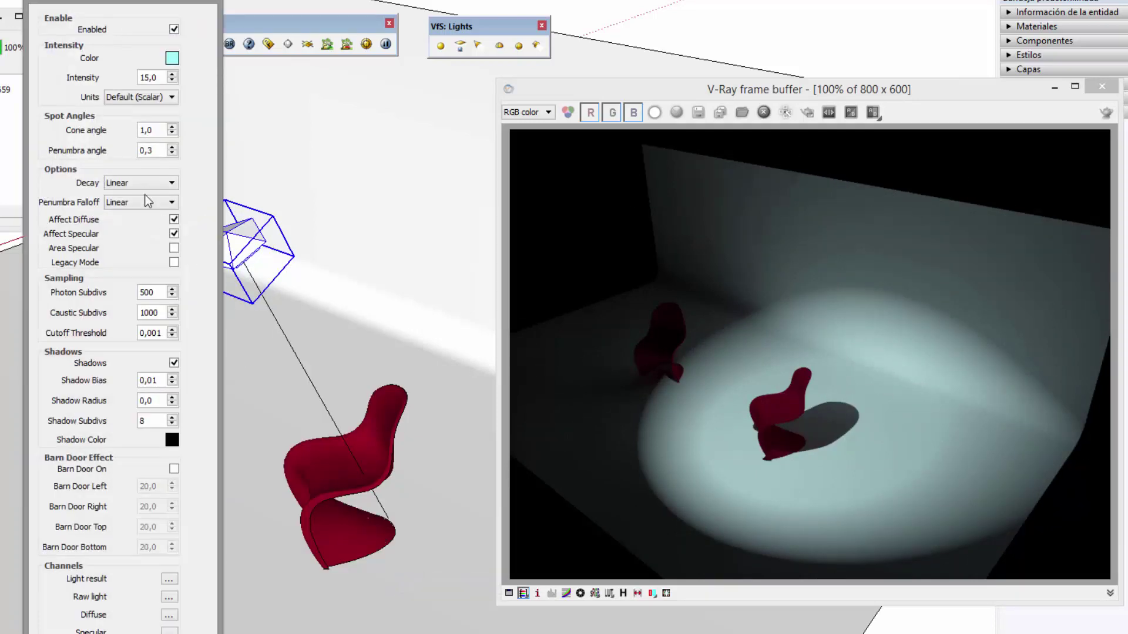
{"action": "double_click", "coordinate": [148, 130]}
{"action": "key", "text": "Return"}
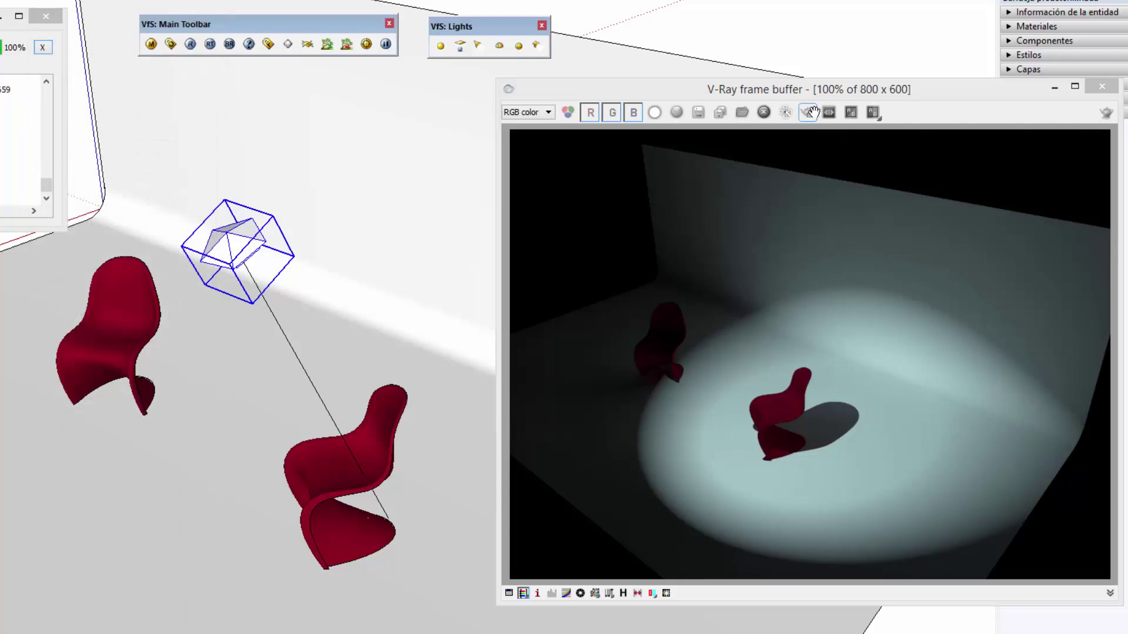
{"action": "left_click", "coordinate": [1106, 111]}
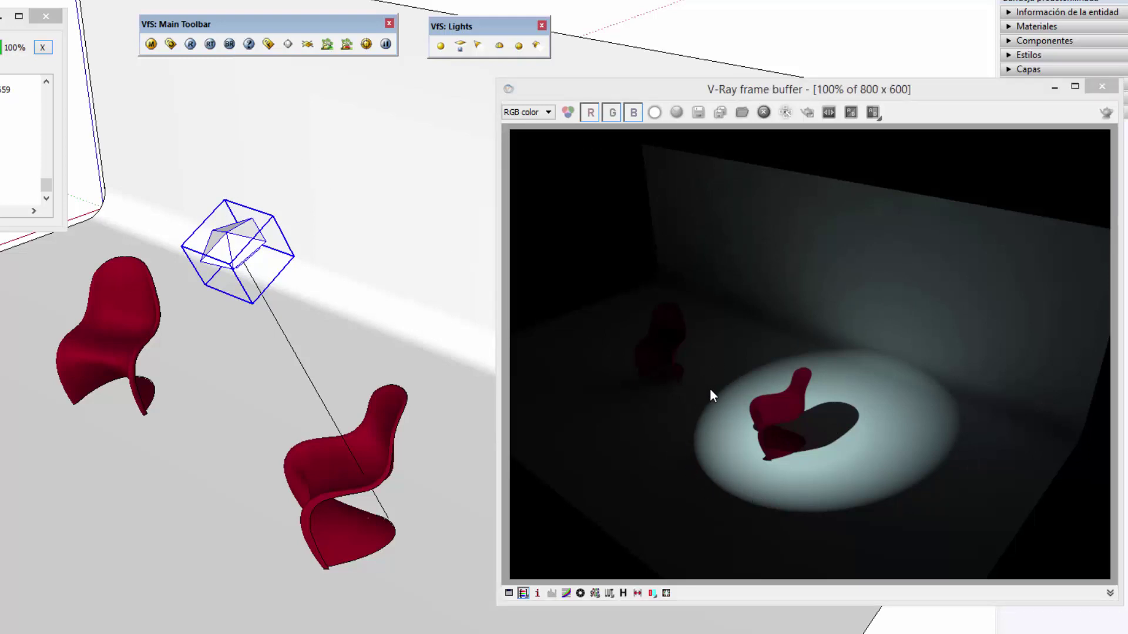
- Change the spot light's cone angle value in its V-Ray light editor
{"action": "right_click", "coordinate": [217, 244]}
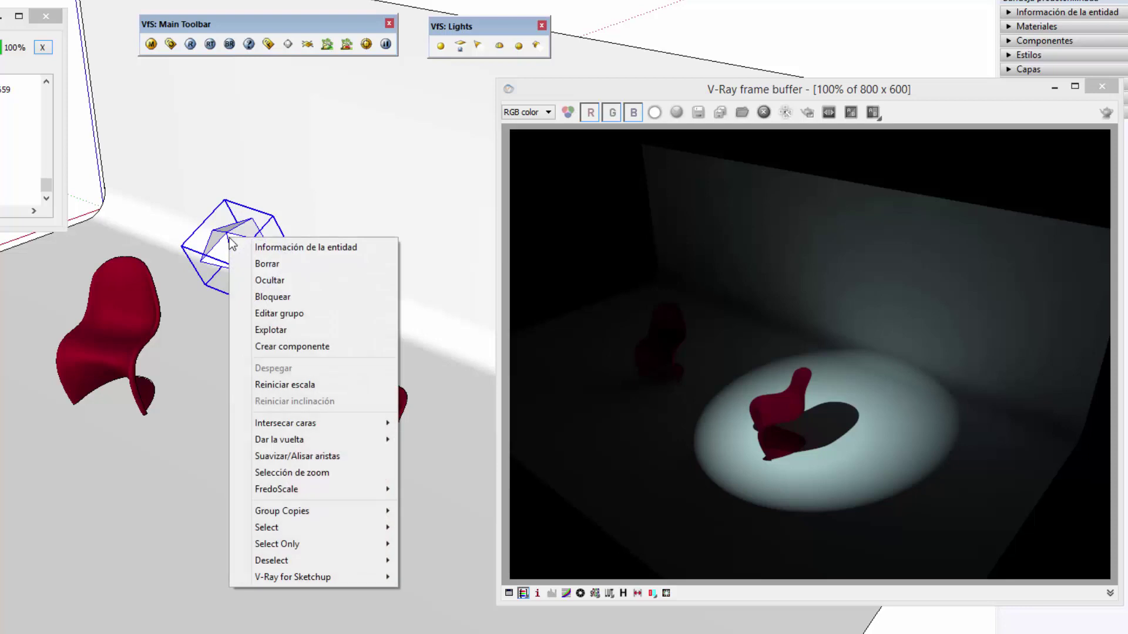
{"action": "left_click", "coordinate": [446, 578]}
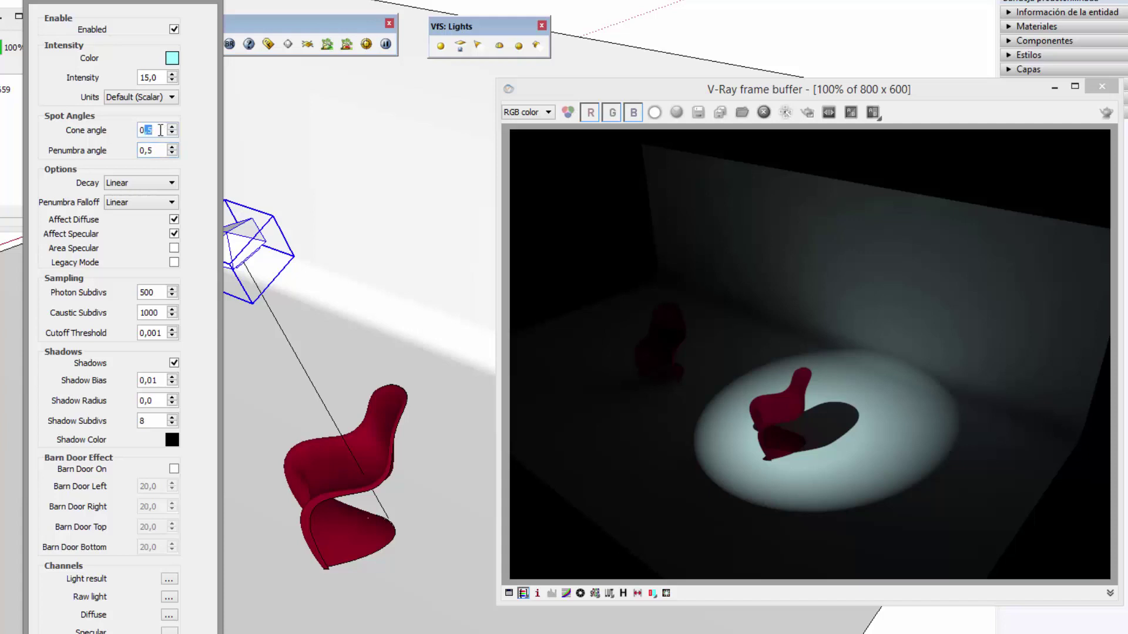
{"action": "type", "text": "1"}
{"action": "key", "text": "Return"}
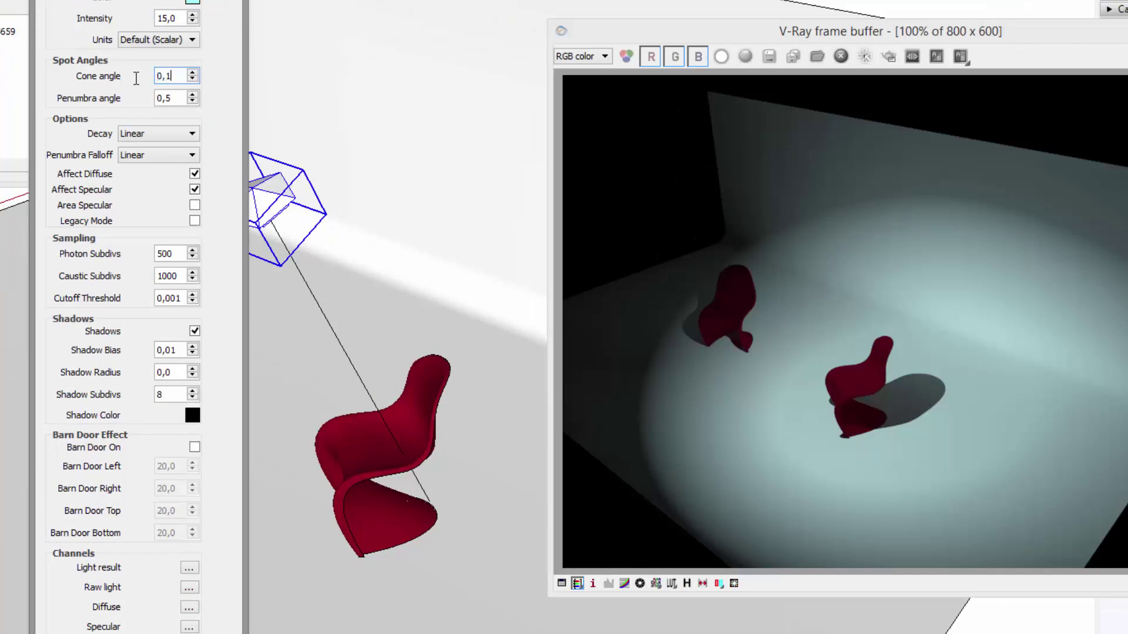
{"action": "key", "text": "Escape"}
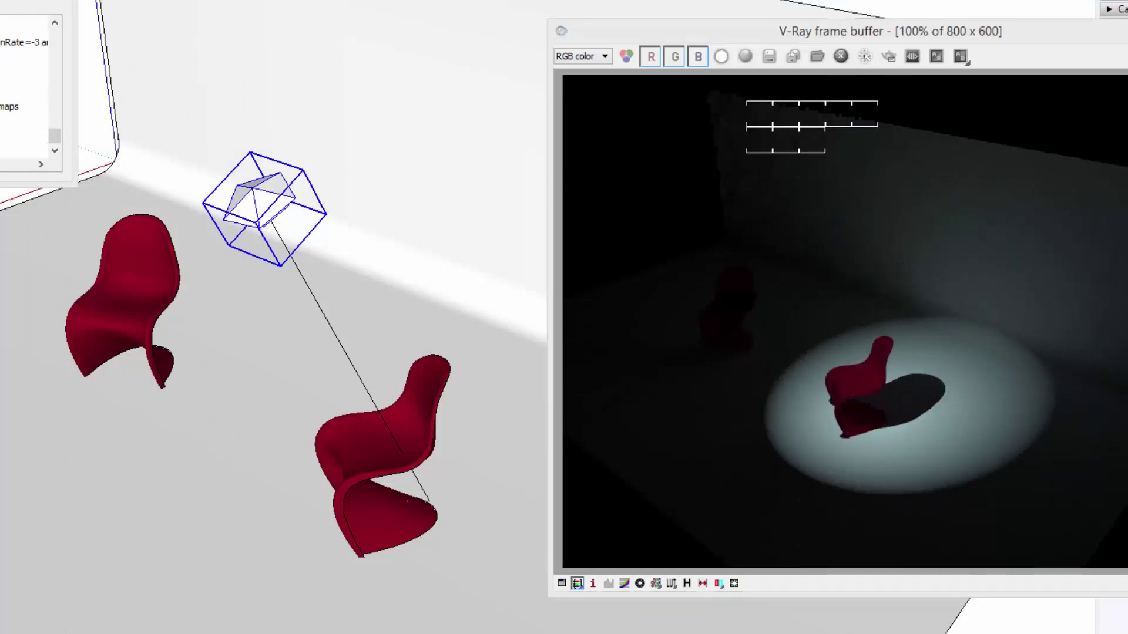
- Set penumbra angle to 0,9 and cone angle to 0,05
{"action": "right_click", "coordinate": [259, 202]}
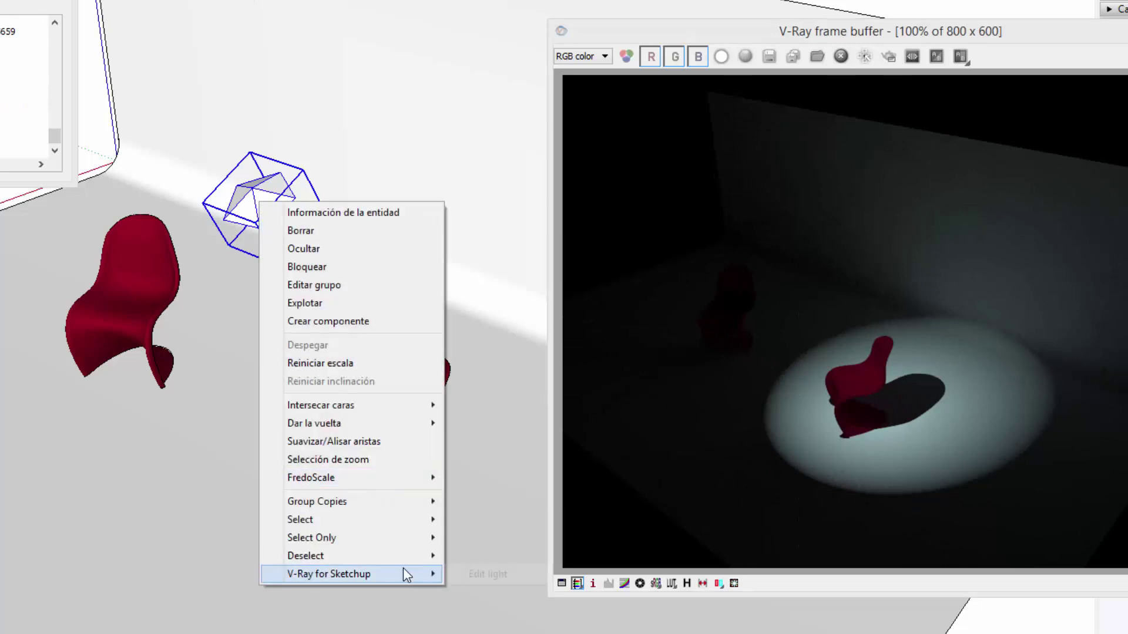
{"action": "left_click", "coordinate": [488, 574]}
{"action": "left_click_drag", "start_coordinate": [167, 99], "coordinate": [176, 98]}
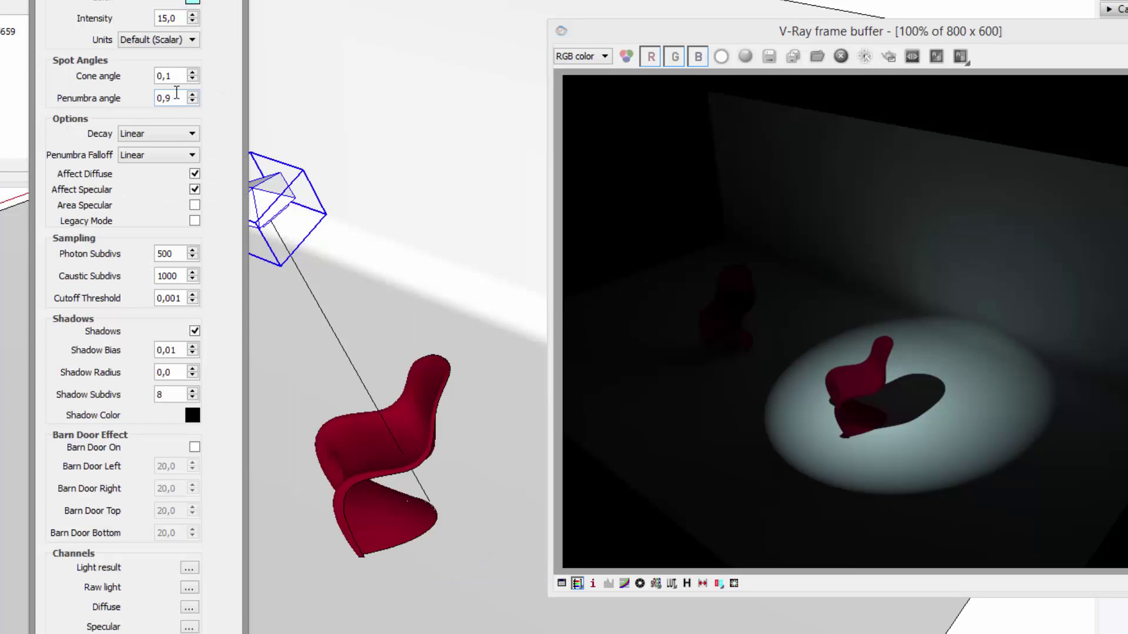
{"action": "left_click_drag", "start_coordinate": [167, 76], "coordinate": [184, 77]}
{"action": "key", "text": "Return"}
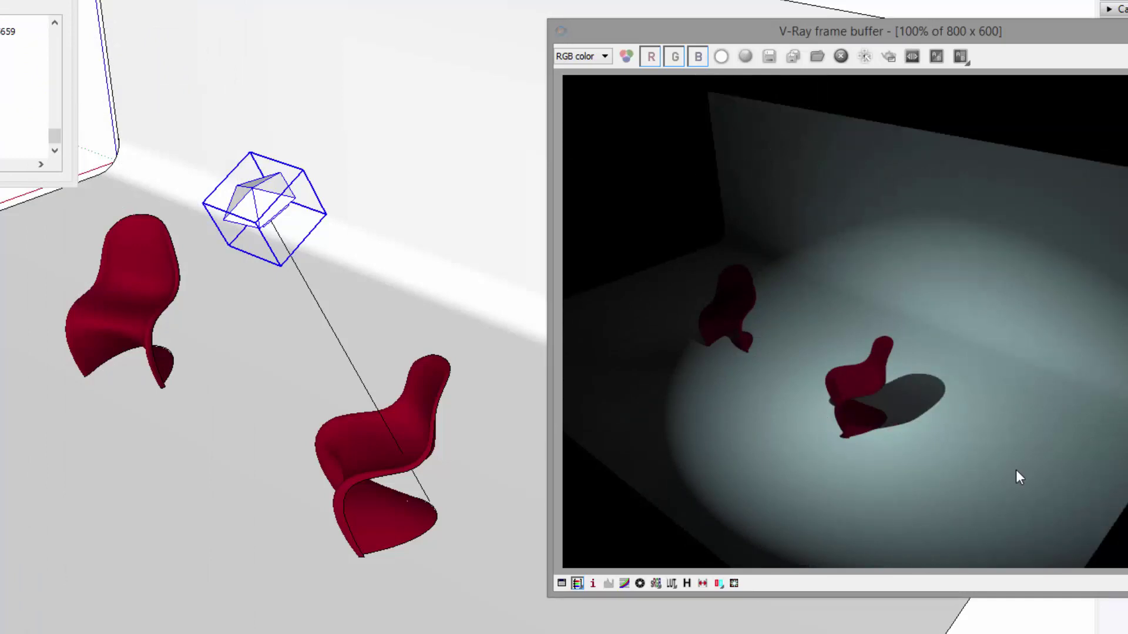
- Set the spotlight's cone angle to 0,01
{"action": "right_click", "coordinate": [263, 191]}
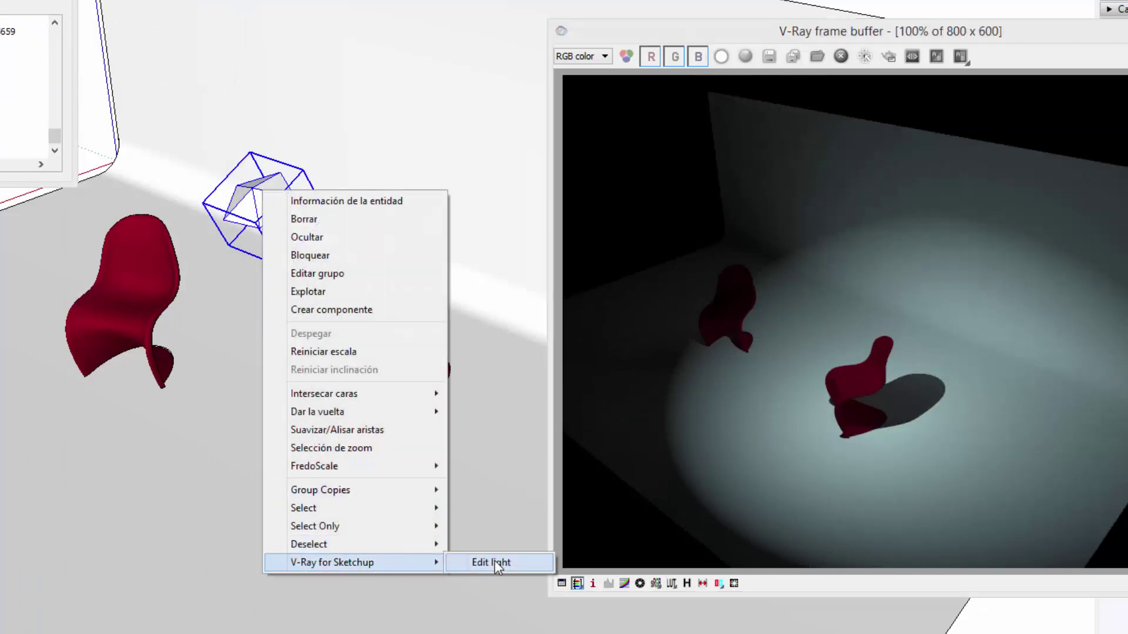
{"action": "mouse_move", "coordinate": [333, 563]}
{"action": "left_click", "coordinate": [495, 560]}
{"action": "left_click_drag", "start_coordinate": [171, 76], "coordinate": [186, 77]}
{"action": "type", "text": "0,01"}
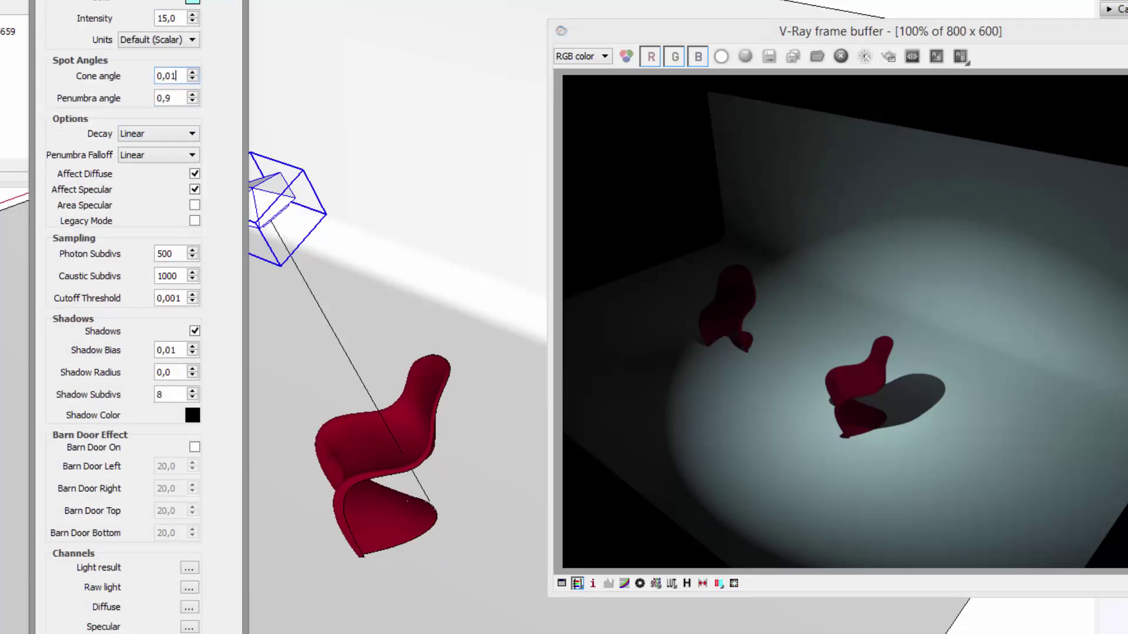
{"action": "key", "text": "Return"}
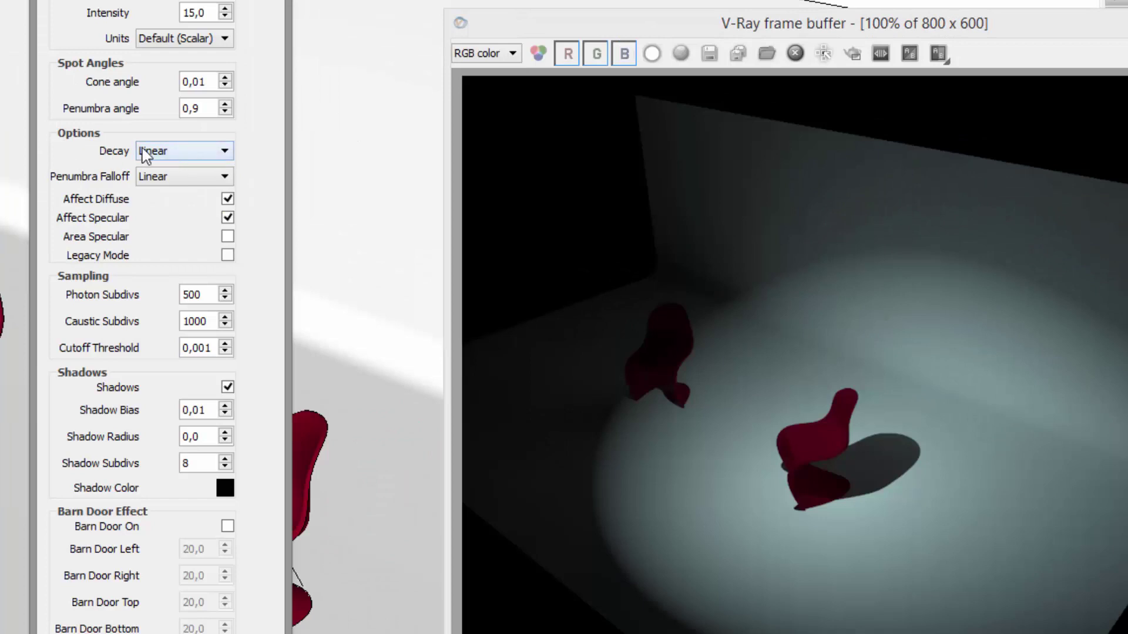
- Keep the spotlight's decay at Linear and set Photon Subdivs to 2500
{"action": "left_click", "coordinate": [199, 150]}
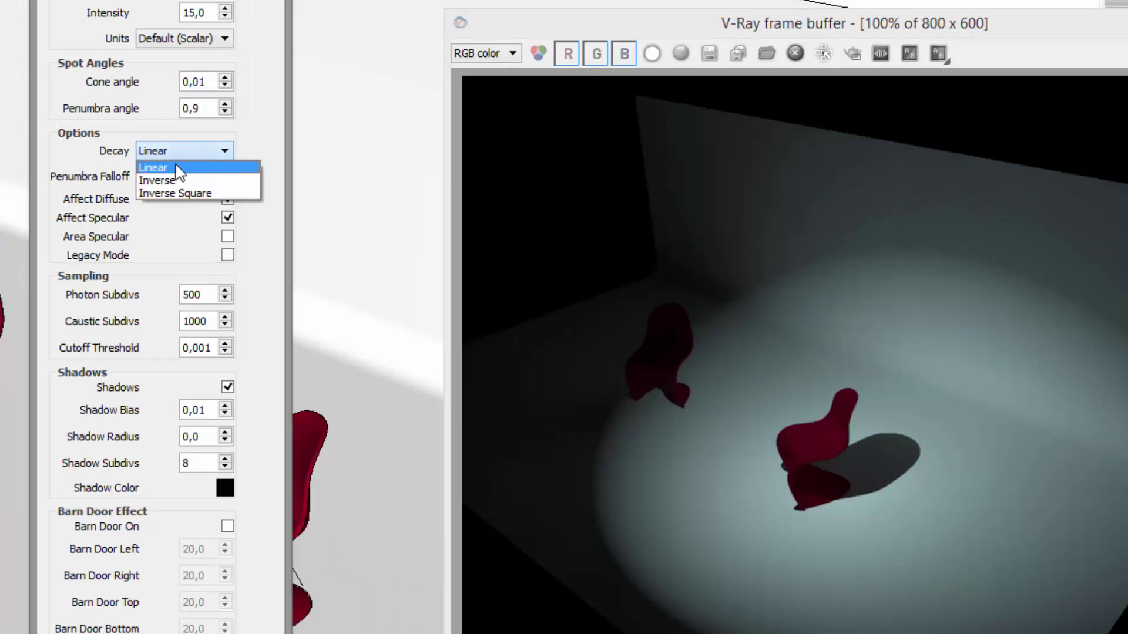
{"action": "left_click", "coordinate": [130, 154]}
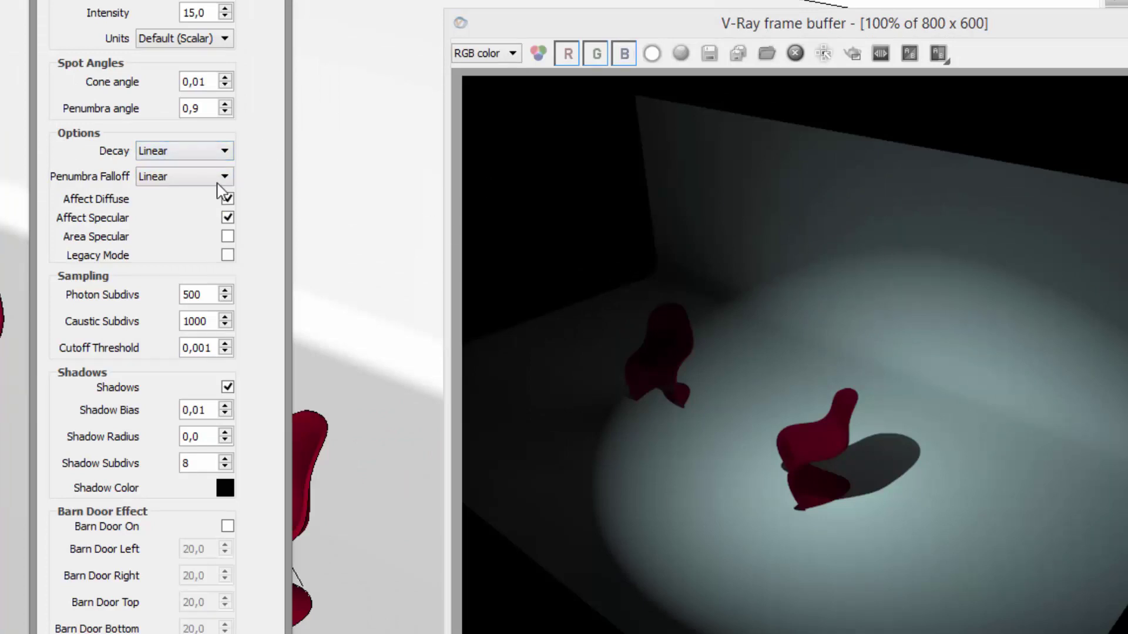
{"action": "left_click", "coordinate": [229, 155]}
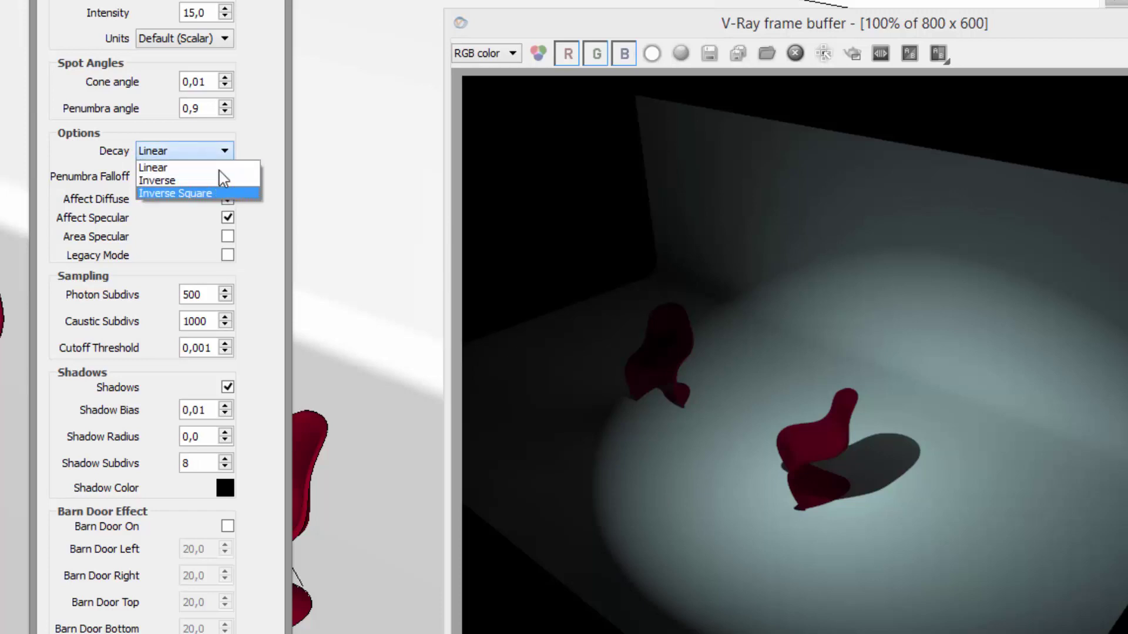
{"action": "left_click", "coordinate": [259, 138]}
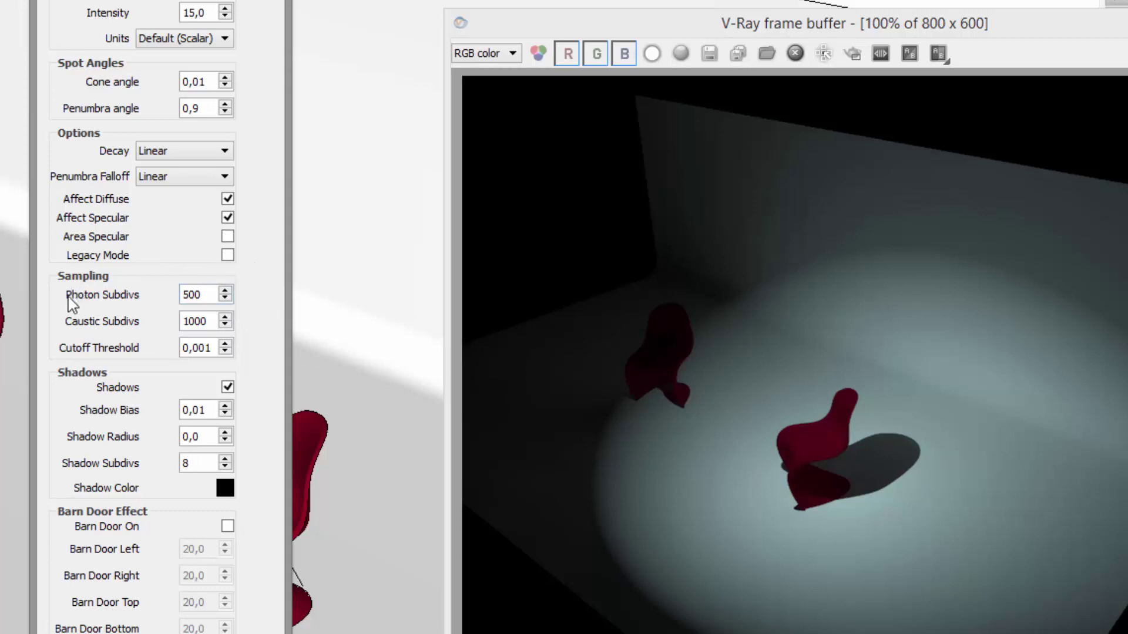
{"action": "double_click", "coordinate": [183, 293]}
{"action": "left_click", "coordinate": [209, 294]}
{"action": "type", "text": "2500"}
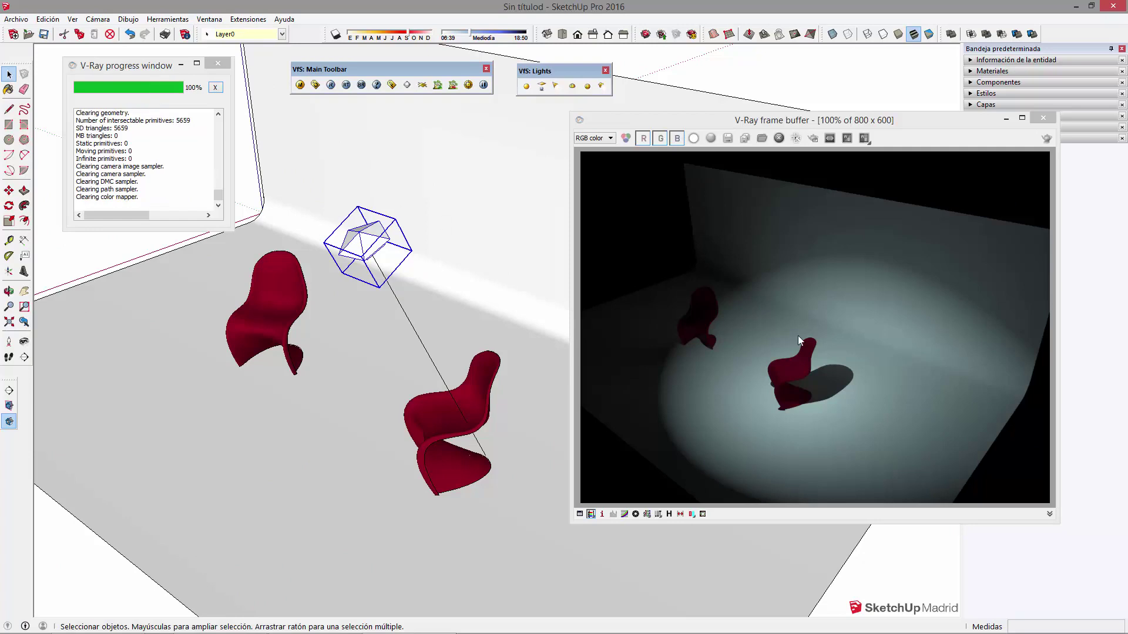
- Render the scene again, then reopen the spotlight settings with shadows left on
{"action": "left_click", "coordinate": [331, 84]}
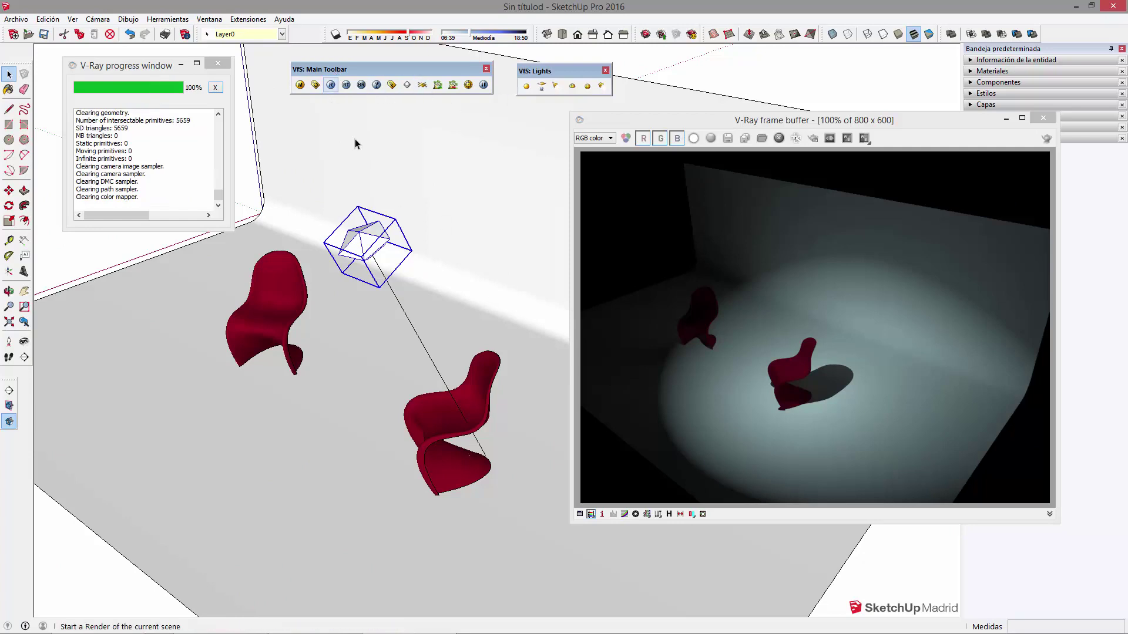
{"action": "right_click", "coordinate": [357, 241]}
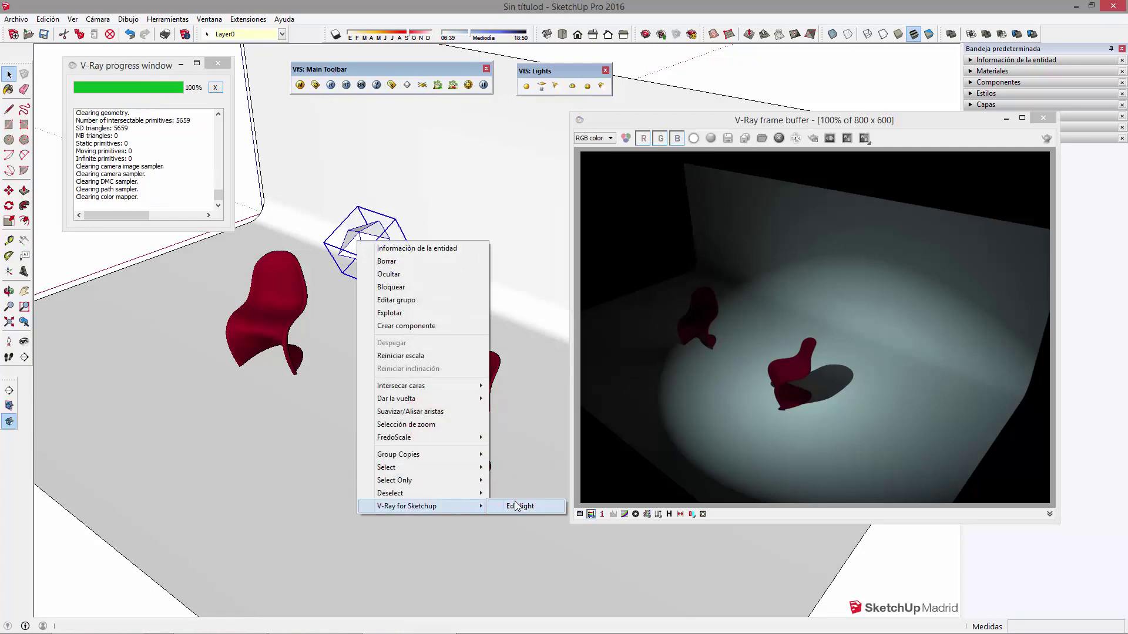
{"action": "left_click", "coordinate": [515, 506]}
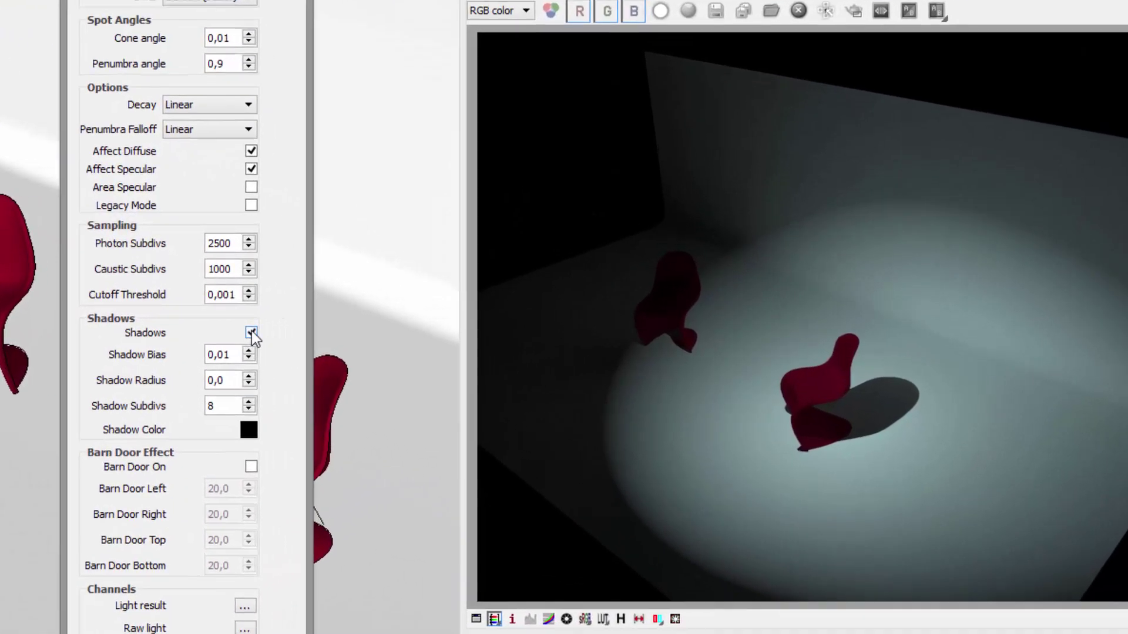
{"action": "left_click", "coordinate": [441, 336]}
{"action": "left_click", "coordinate": [250, 333]}
{"action": "left_click", "coordinate": [251, 335]}
- Keep the shadow colour black and select the Shadow Radius value for editing
{"action": "left_click", "coordinate": [249, 430]}
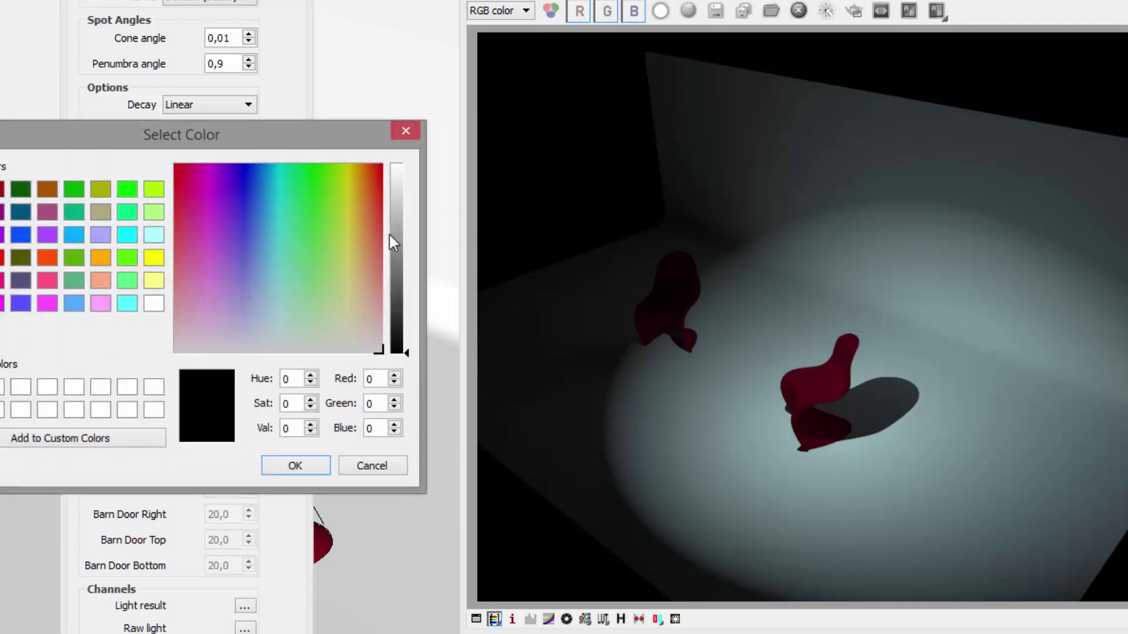
{"action": "mouse_move", "coordinate": [405, 350]}
{"action": "left_mouse_down"}
{"action": "mouse_move", "coordinate": [403, 245]}
{"action": "mouse_move", "coordinate": [405, 352]}
{"action": "left_mouse_up"}
{"action": "left_click", "coordinate": [309, 463]}
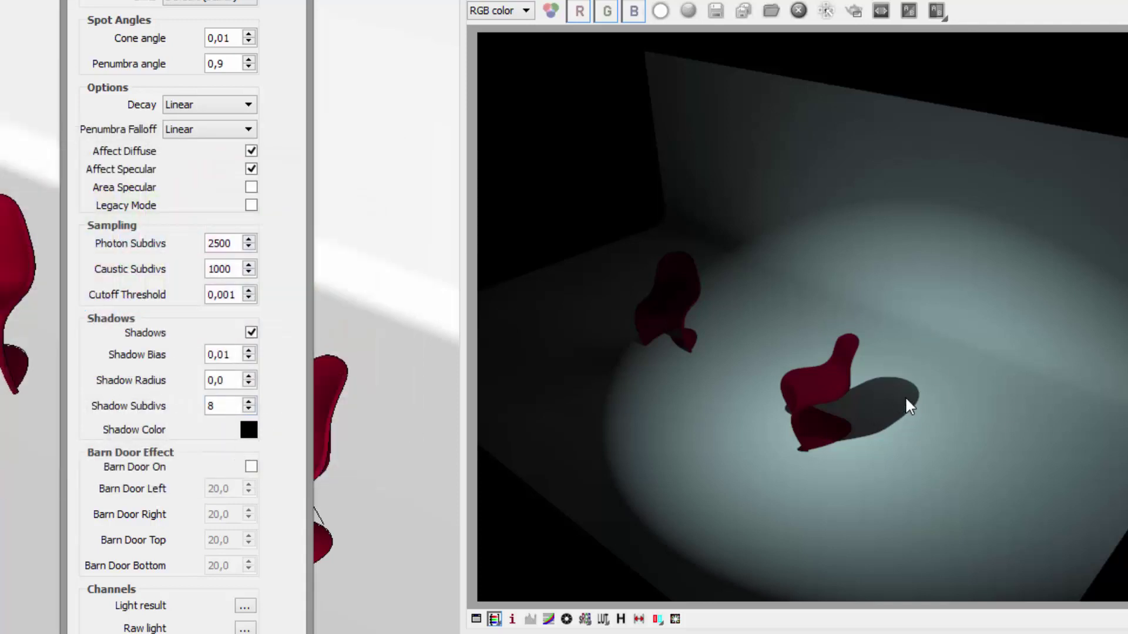
{"action": "double_click", "coordinate": [212, 405]}
{"action": "double_click", "coordinate": [212, 354]}
{"action": "double_click", "coordinate": [214, 380]}
- Re-render only a region framed around the front chair's shadow
{"action": "left_click_drag", "start_coordinate": [219, 380], "coordinate": [234, 381]}
{"action": "left_click", "coordinate": [853, 11]}
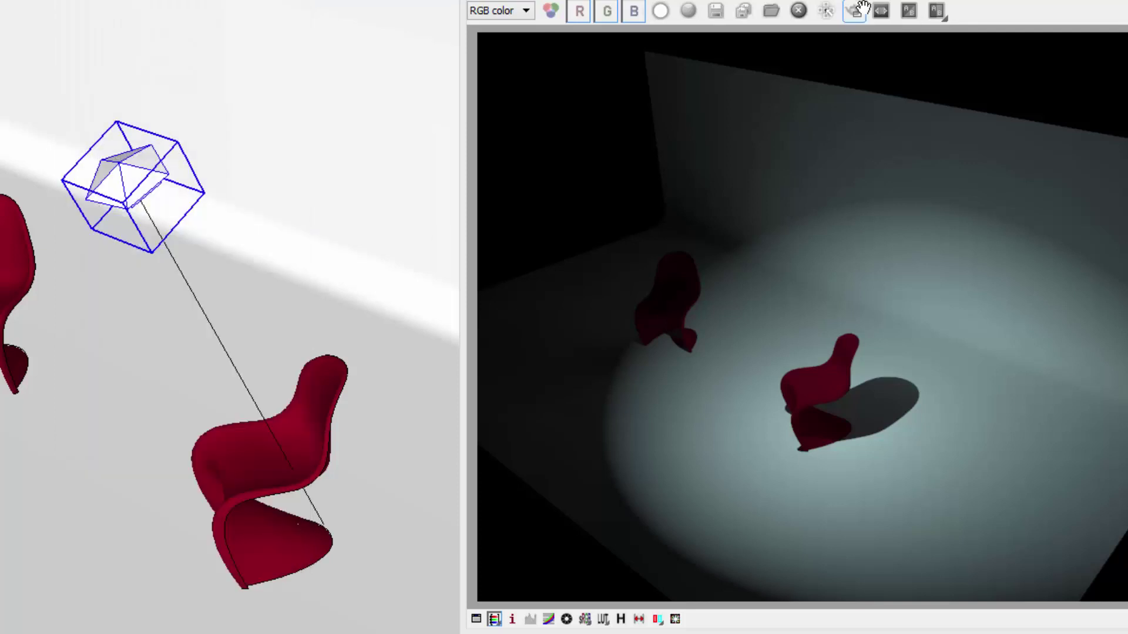
{"action": "left_click_drag", "start_coordinate": [870, 373], "coordinate": [931, 464]}
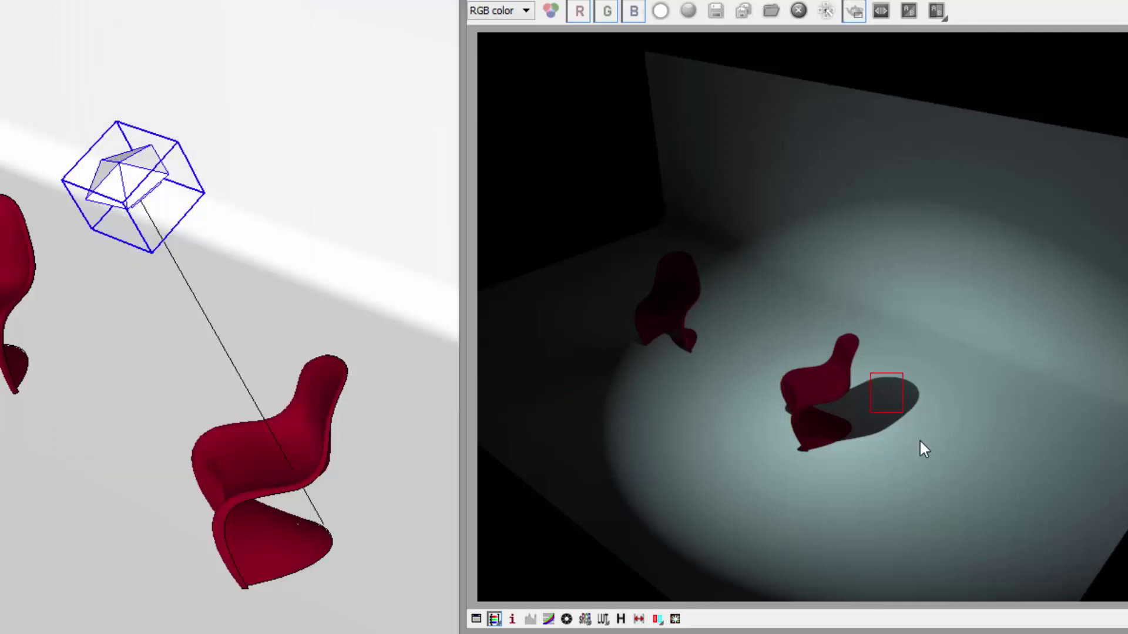
{"action": "left_click_drag", "start_coordinate": [884, 350], "coordinate": [943, 422]}
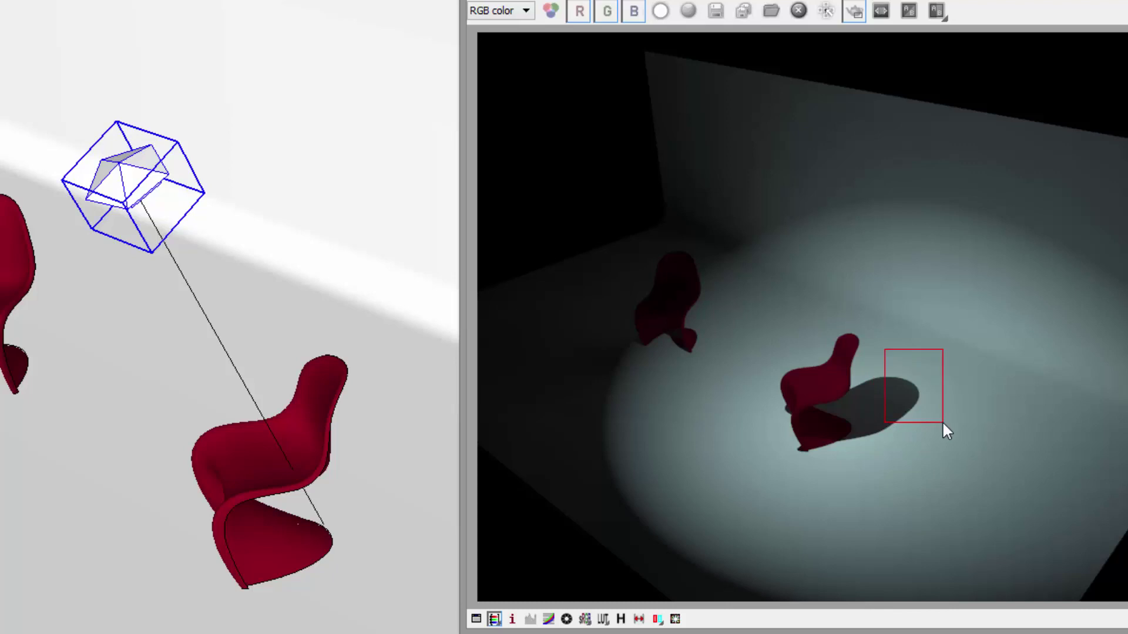
{"action": "key", "text": "shift+q"}
{"action": "scroll", "coordinate": [904, 417], "scroll_direction": "up", "scroll_amount": 5}
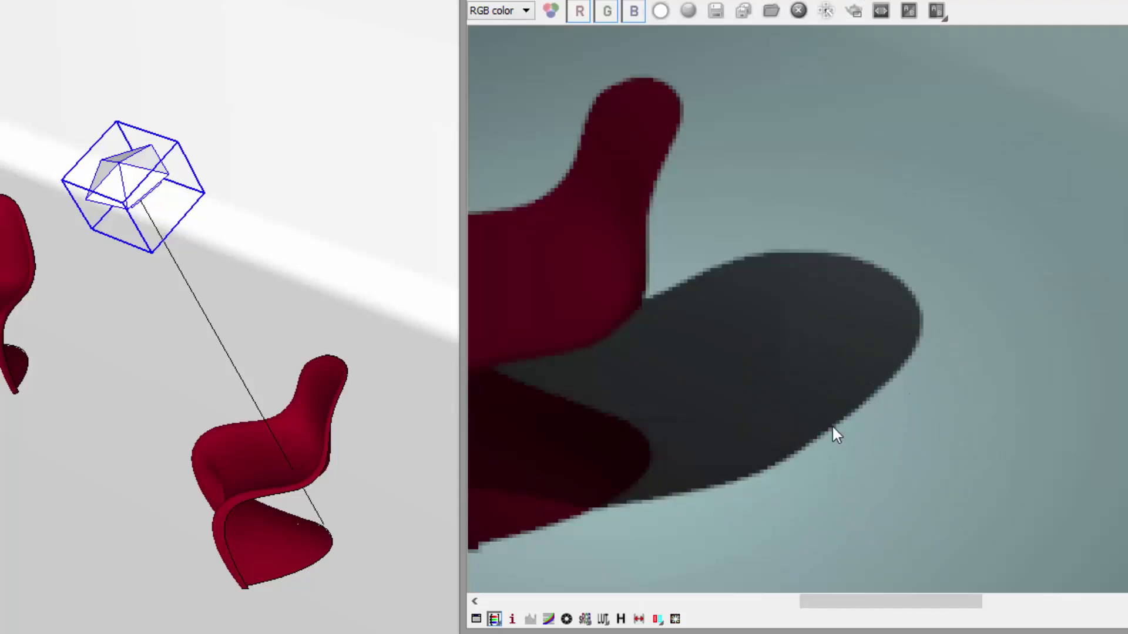
{"action": "scroll", "coordinate": [945, 377], "scroll_direction": "down", "scroll_amount": 3}
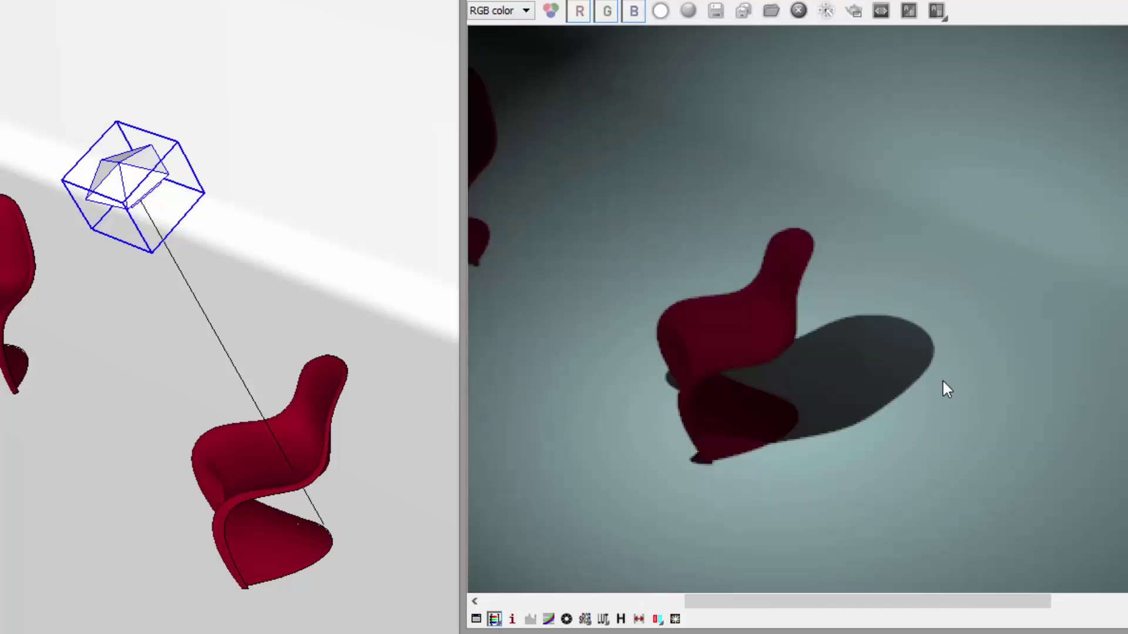
{"action": "scroll", "coordinate": [943, 379], "scroll_direction": "down", "scroll_amount": 2}
{"action": "left_click", "coordinate": [854, 11]}
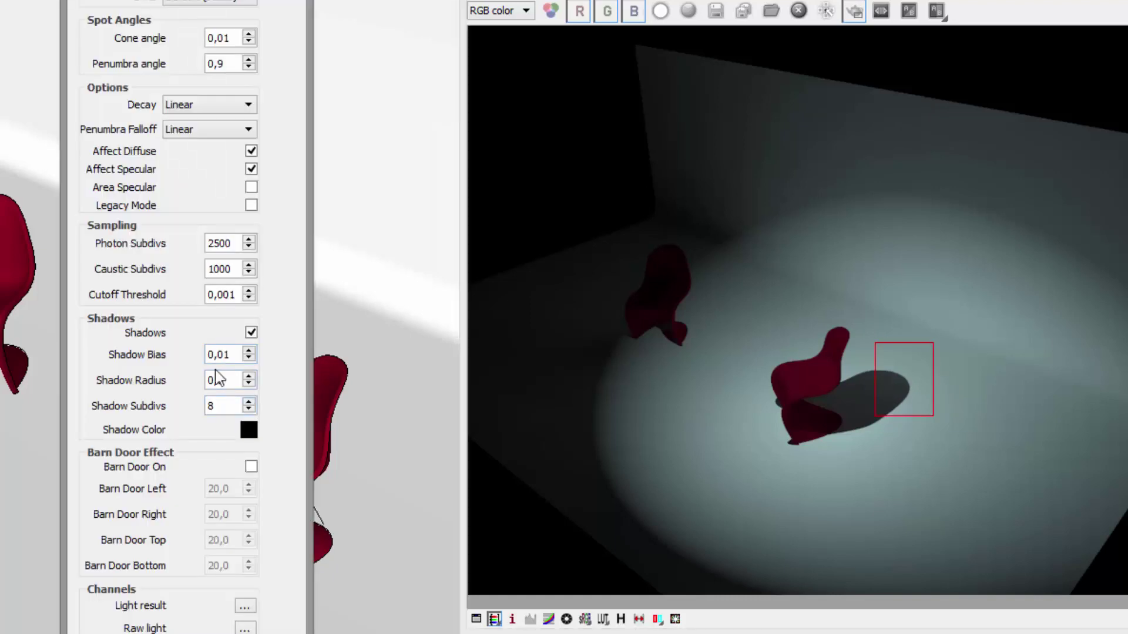
- Set the spotlight's Shadow Radius to 2
{"action": "left_click_drag", "start_coordinate": [224, 380], "coordinate": [207, 383]}
{"action": "type", "text": "2"}
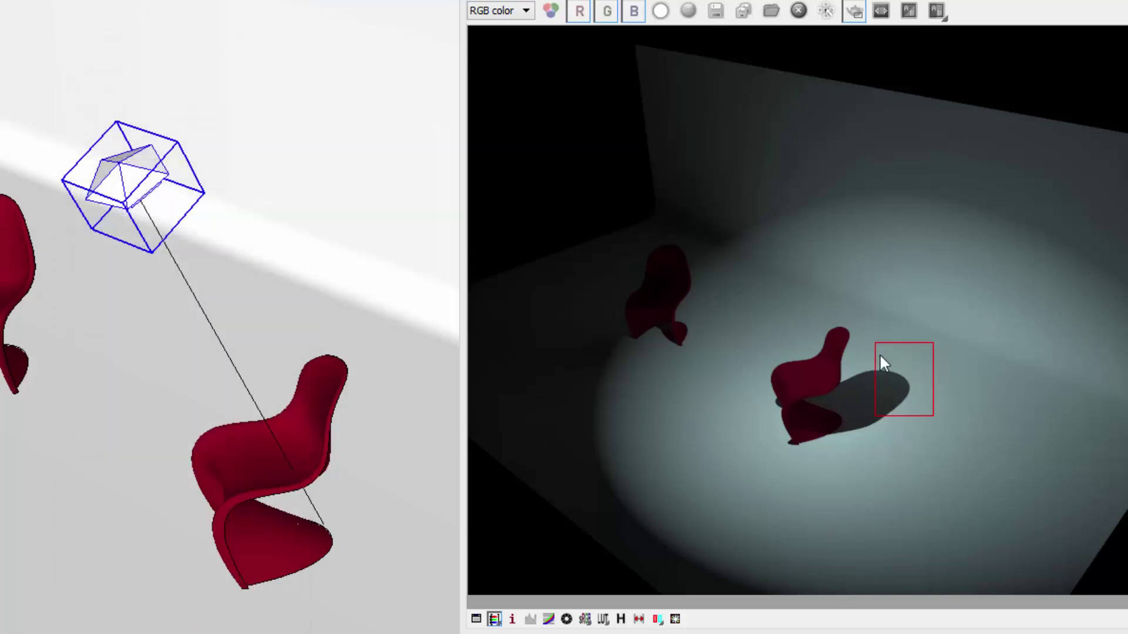
{"action": "right_click", "coordinate": [137, 194]}
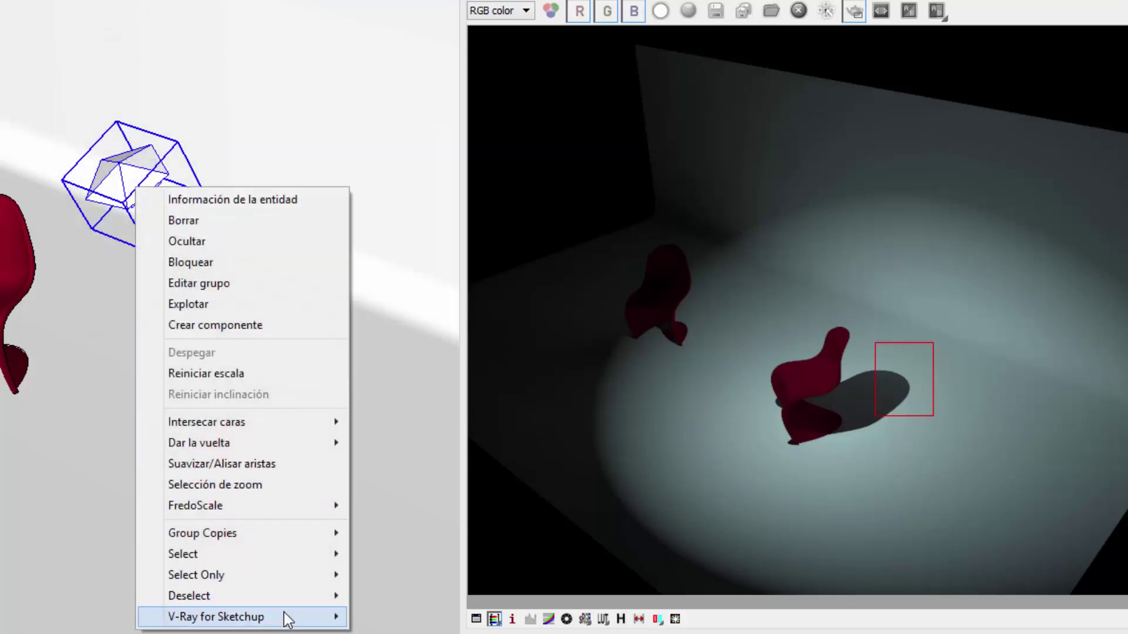
- Set the spot light's shadow radius to 10
{"action": "left_click", "coordinate": [389, 614]}
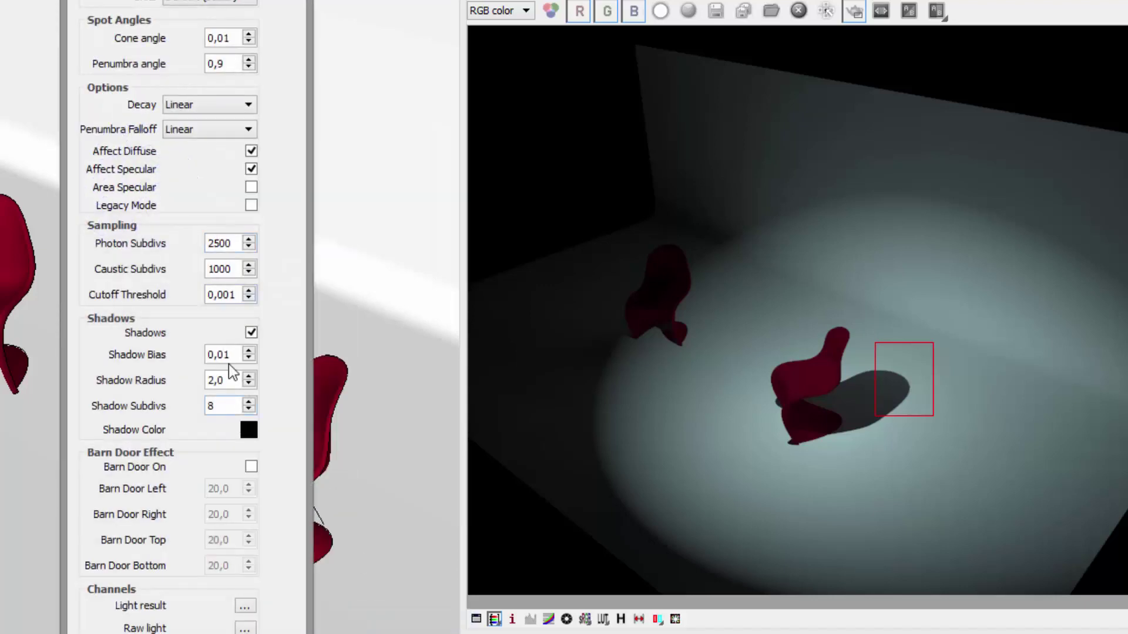
{"action": "left_click_drag", "start_coordinate": [236, 380], "coordinate": [201, 378]}
{"action": "type", "text": "10"}
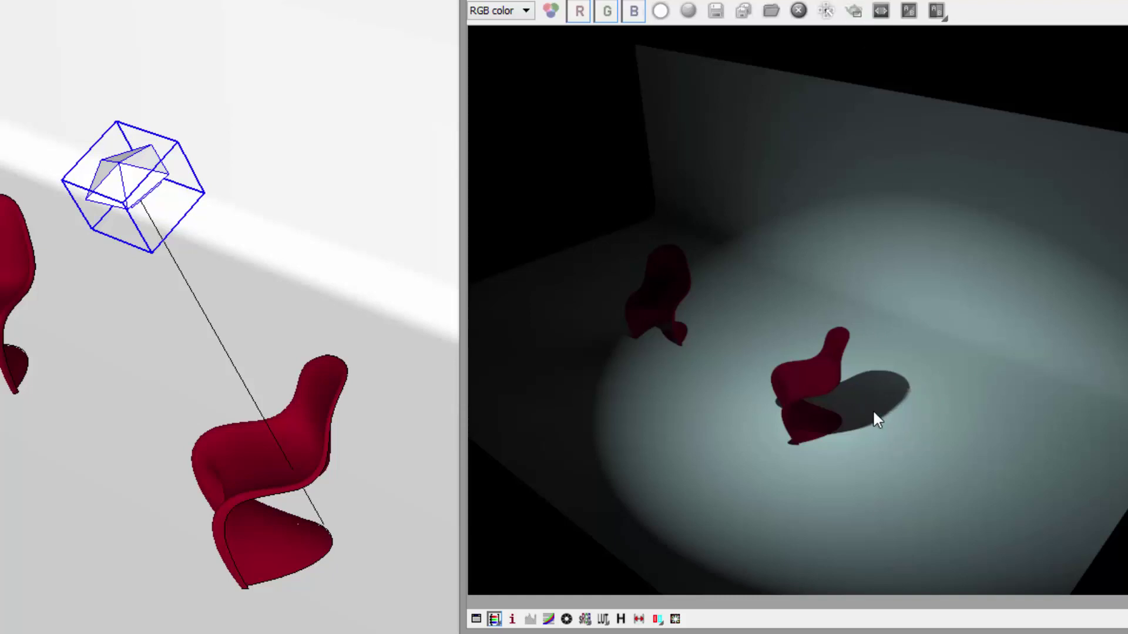
{"action": "scroll", "coordinate": [873, 415], "scroll_direction": "up", "scroll_amount": 4}
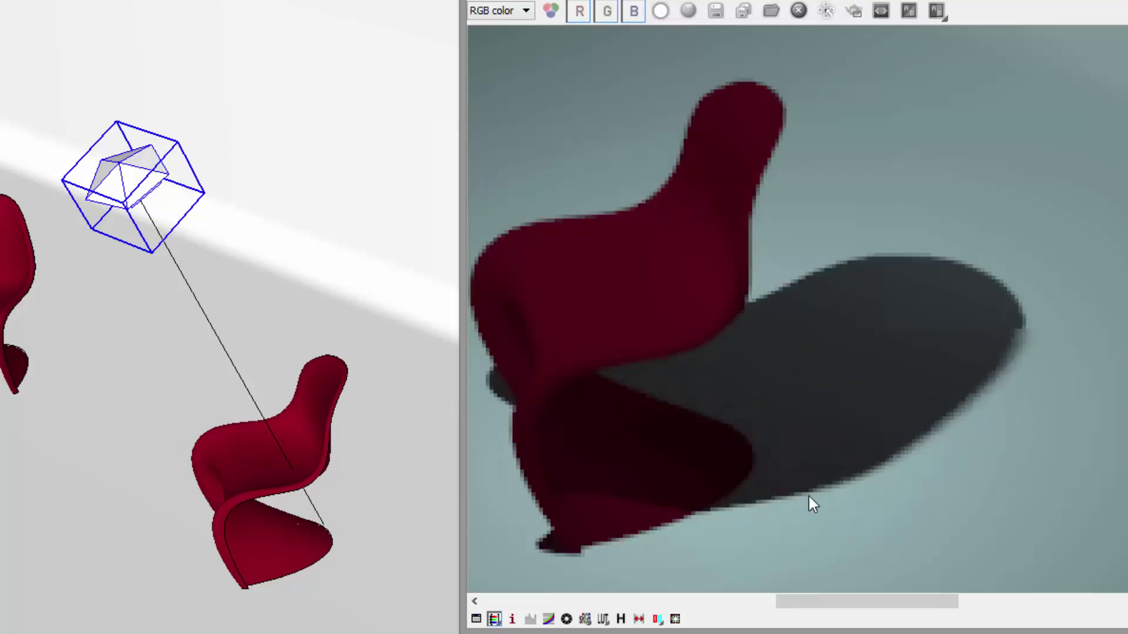
{"action": "scroll", "coordinate": [922, 406], "scroll_direction": "down", "scroll_amount": 2}
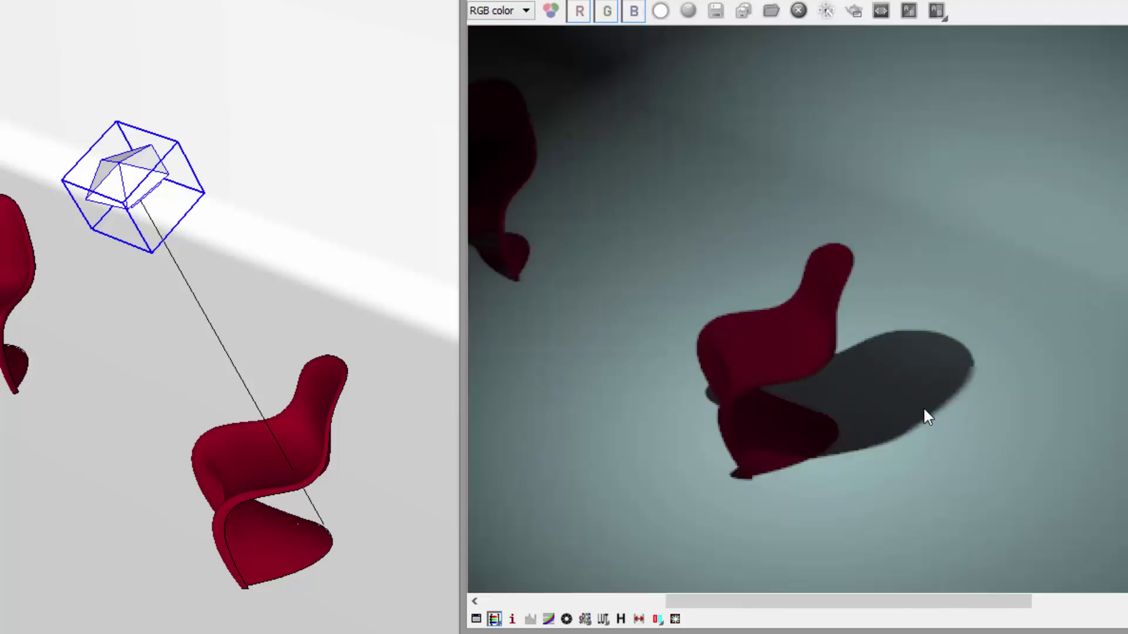
{"action": "scroll", "coordinate": [925, 406], "scroll_direction": "down", "scroll_amount": 2}
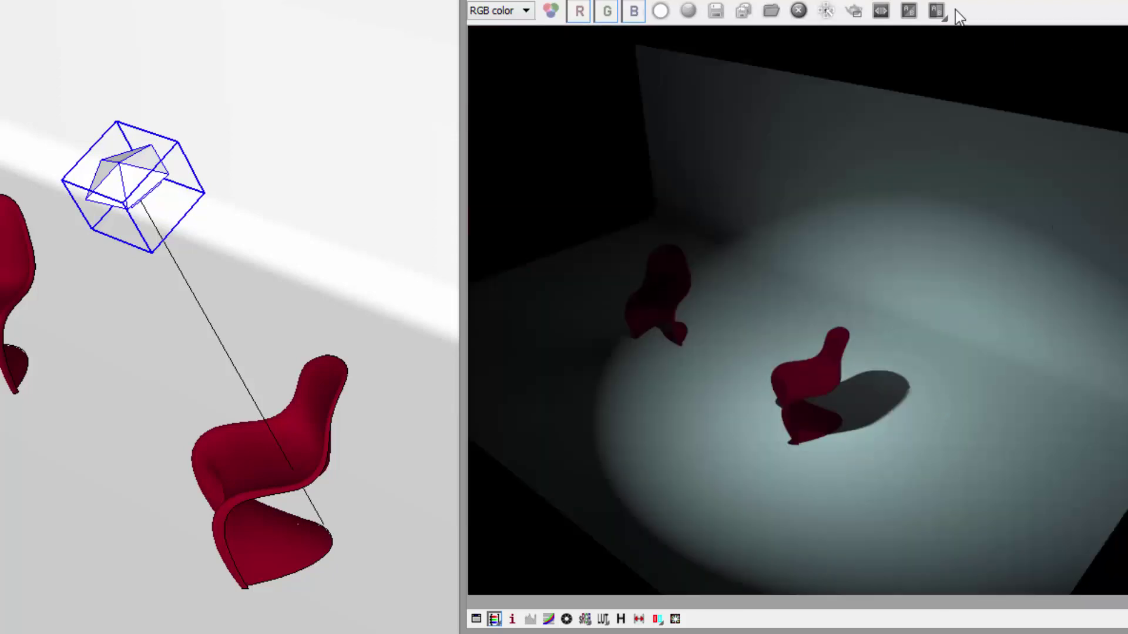
- Raise the shadow radius to 50 and region-render the chair's shadow
{"action": "left_click", "coordinate": [853, 11]}
{"action": "right_click_drag", "start_coordinate": [108, 161], "coordinate": [381, 593]}
{"action": "type", "text": "50"}
{"action": "key", "text": "Return"}
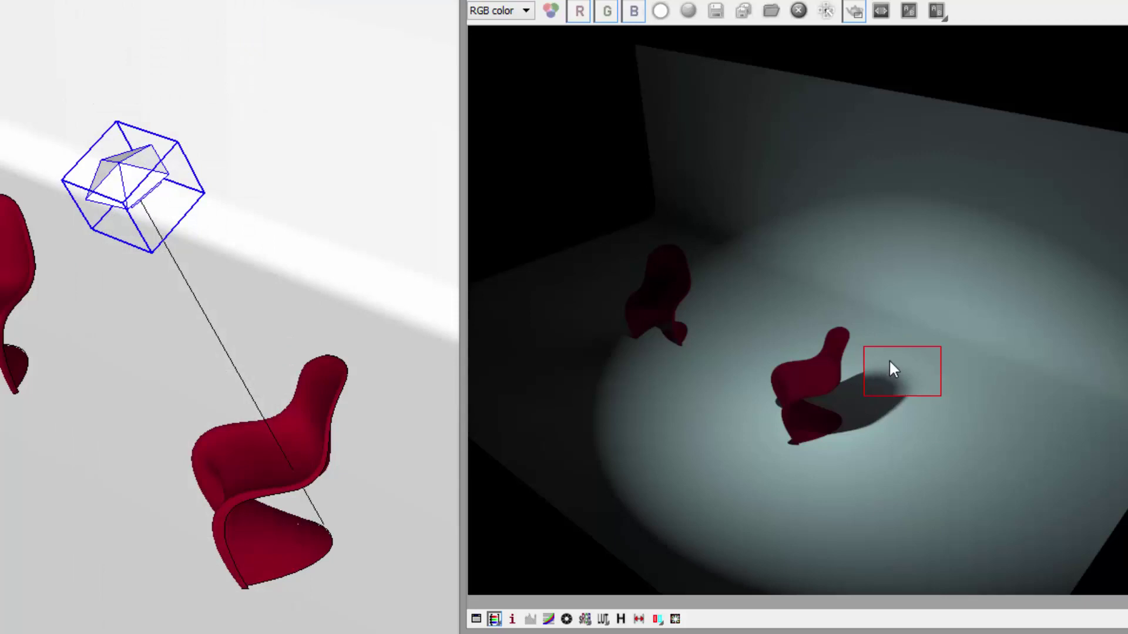
{"action": "left_click", "coordinate": [881, 379]}
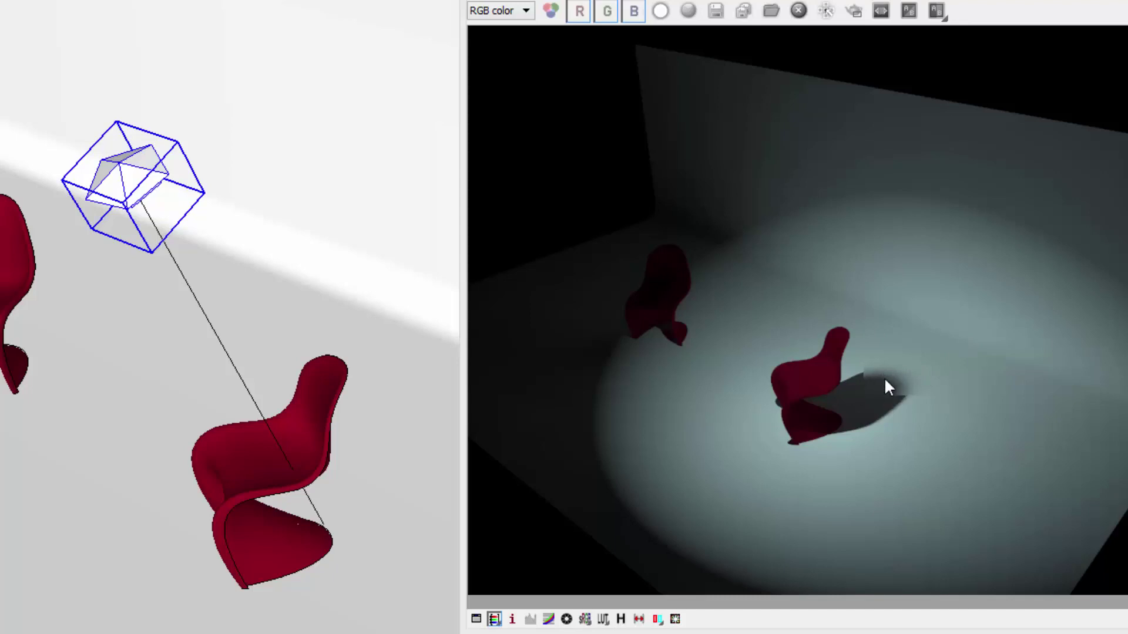
- Set the spot light's Shadow Subdivs from 8 to 40
{"action": "right_click", "coordinate": [115, 176]}
{"action": "mouse_move", "coordinate": [196, 605]}
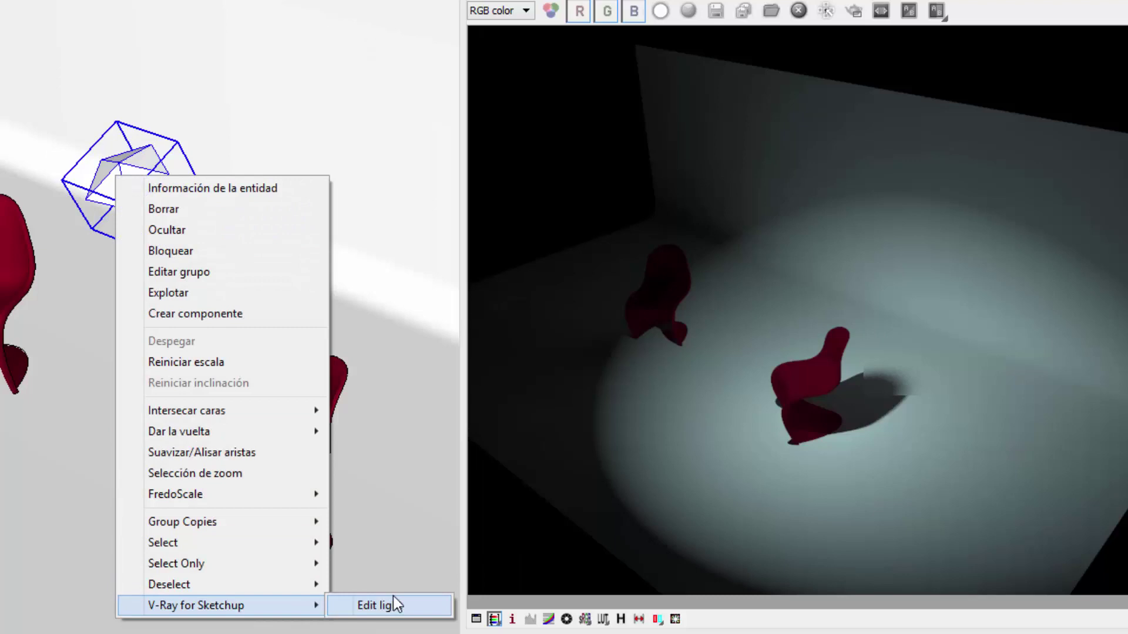
{"action": "left_click", "coordinate": [393, 596]}
{"action": "double_click", "coordinate": [216, 405]}
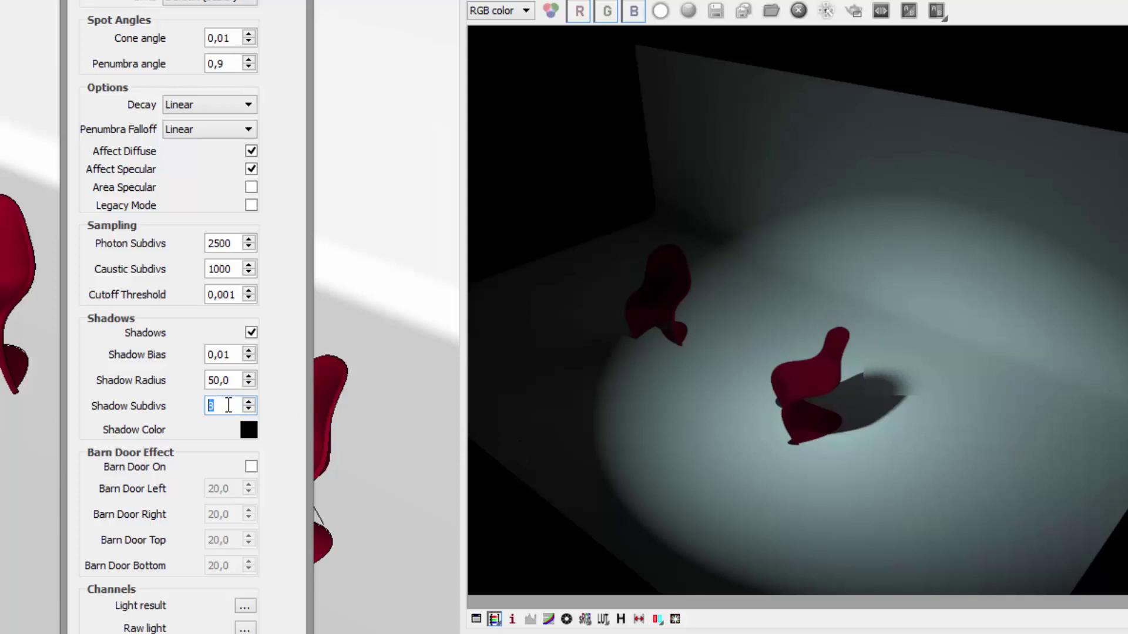
{"action": "type", "text": "40"}
{"action": "key", "text": "Return"}
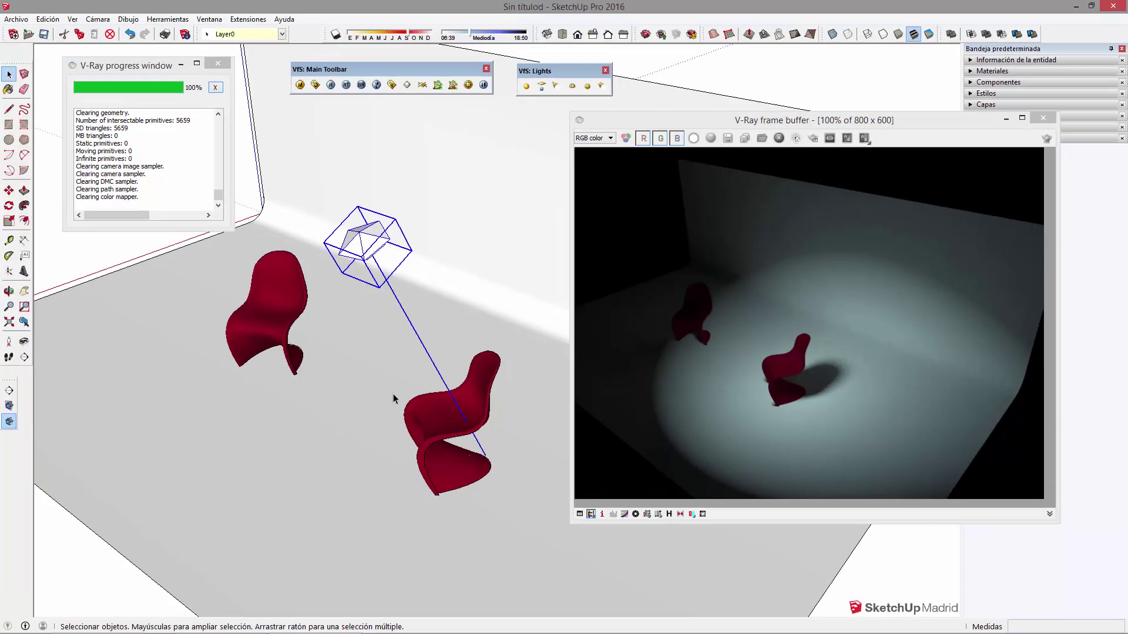
- Rotate-copy the spot light and move the copy up and right above the chairs
{"action": "key", "text": "q"}
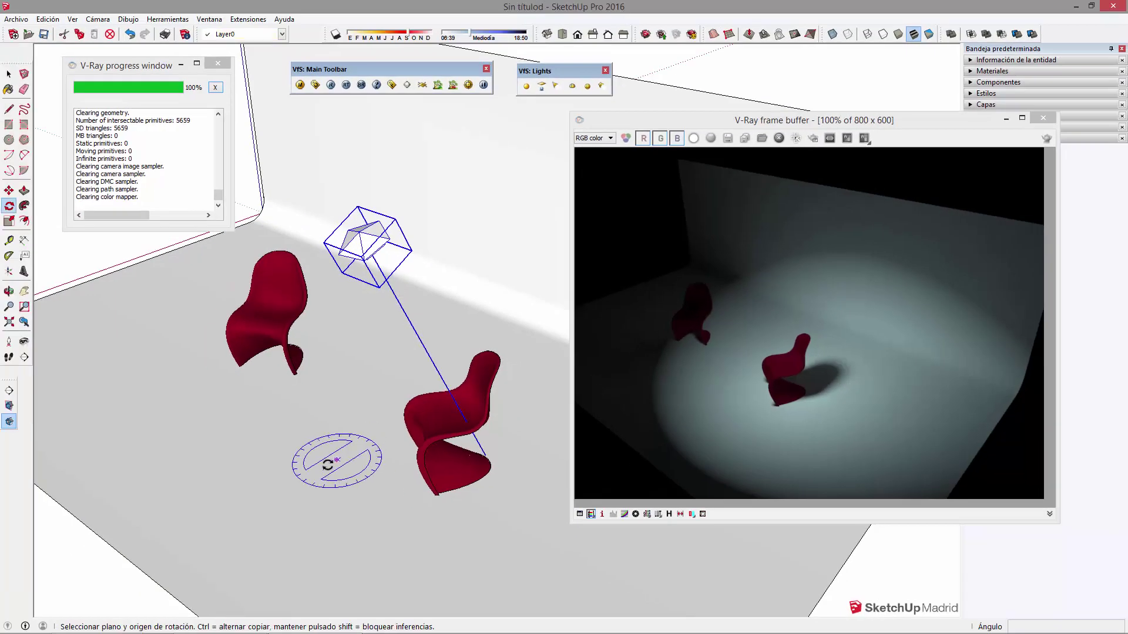
{"action": "left_click", "coordinate": [339, 455]}
{"action": "left_click", "coordinate": [364, 430]}
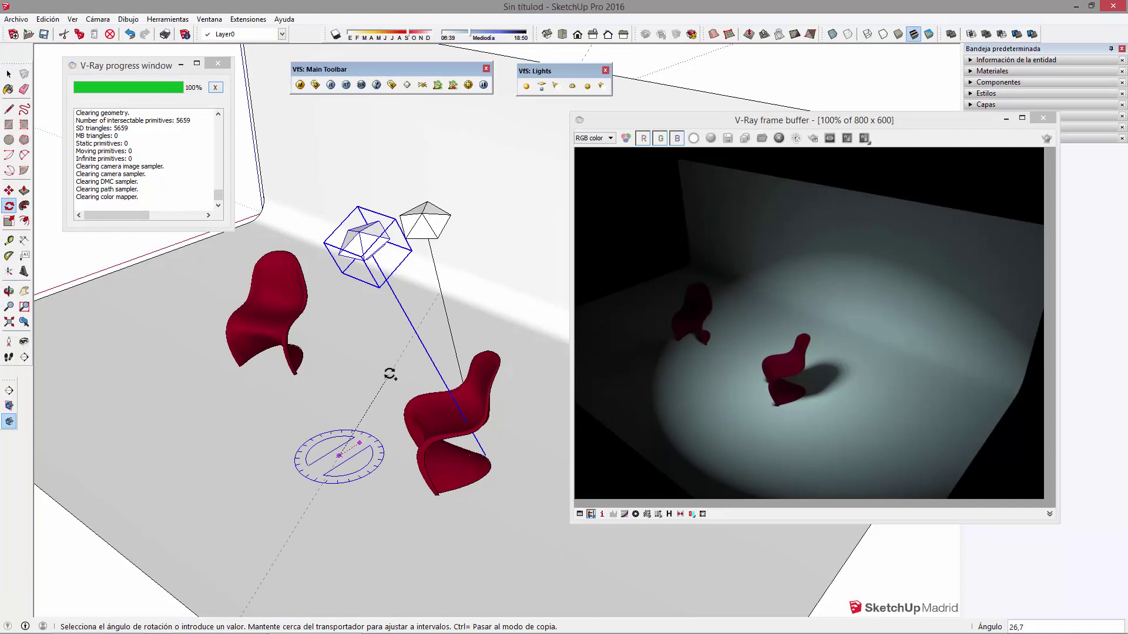
{"action": "left_click", "coordinate": [198, 438]}
{"action": "key", "text": "m"}
{"action": "left_click", "coordinate": [312, 525]}
{"action": "key", "text": "space"}
{"action": "left_click", "coordinate": [545, 207]}
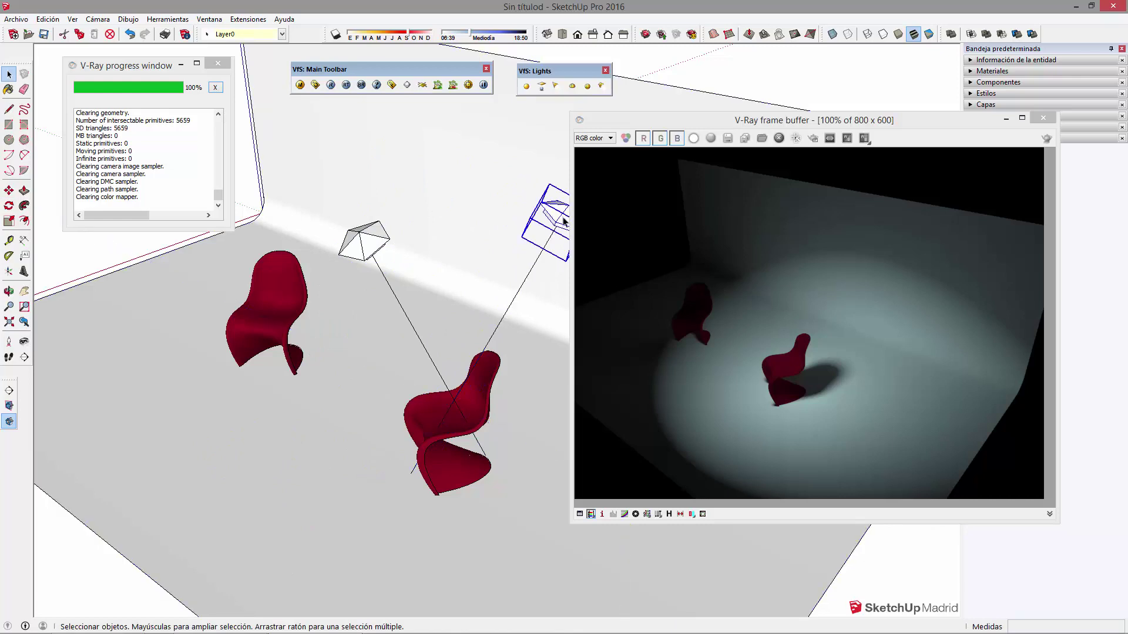
- Colour the copied light pink and set its intensity to 10
{"action": "right_click", "coordinate": [555, 206]}
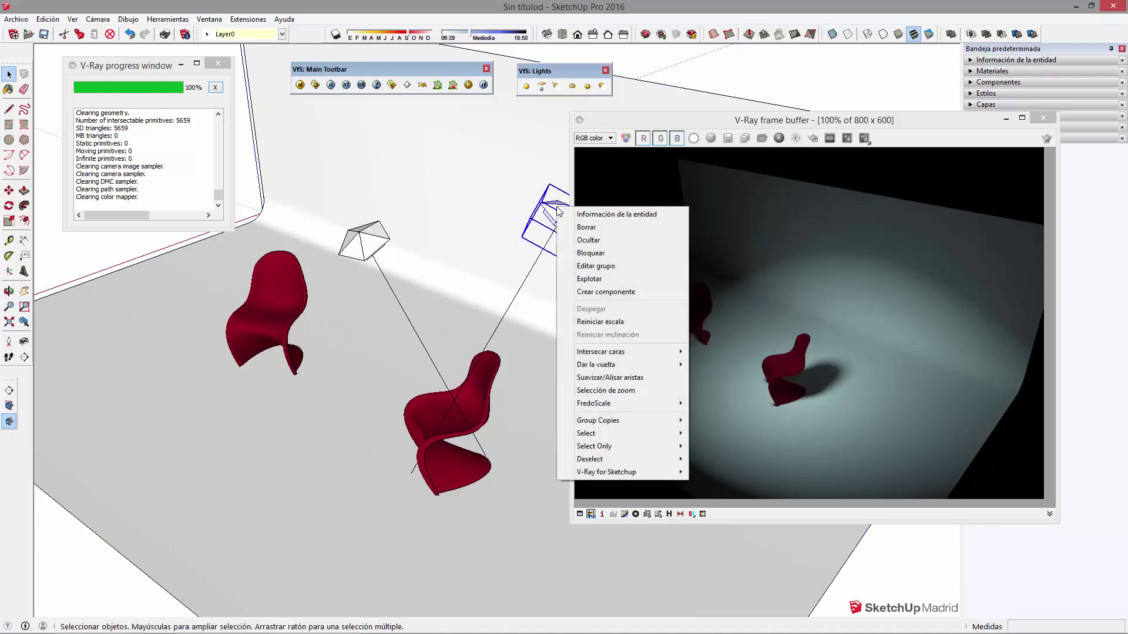
{"action": "left_click", "coordinate": [724, 471]}
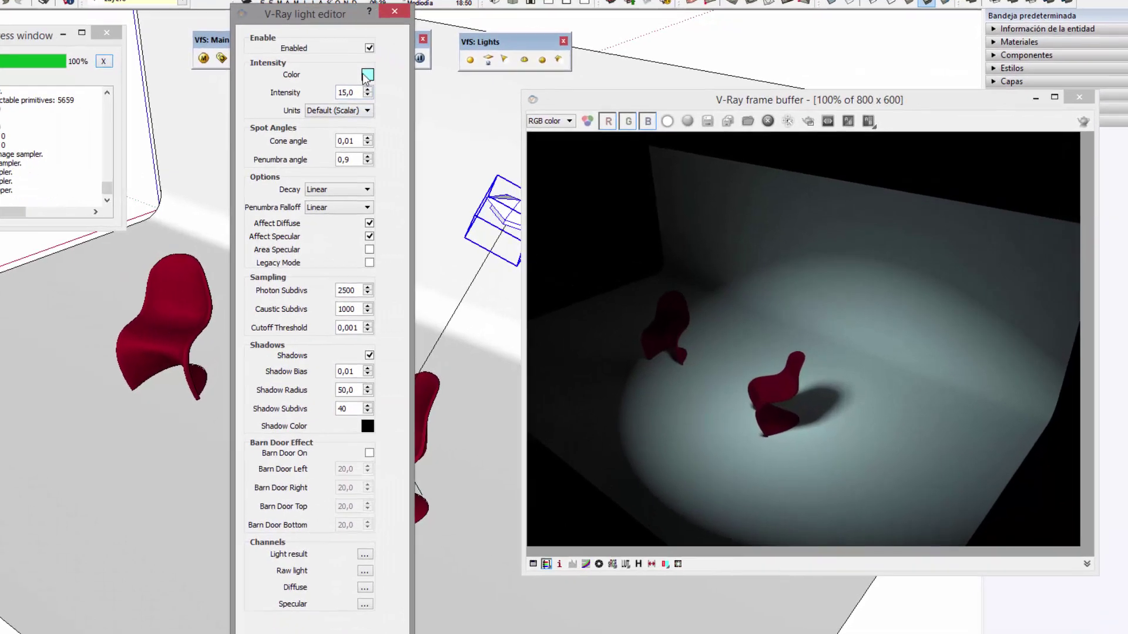
{"action": "left_click", "coordinate": [440, 98]}
{"action": "left_click", "coordinate": [266, 330]}
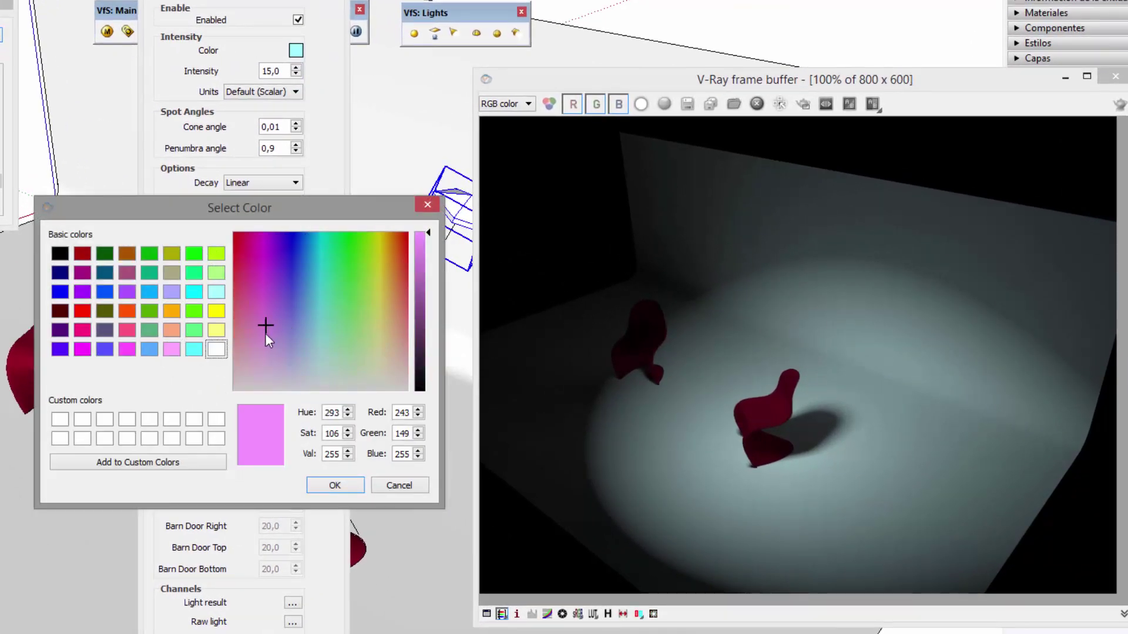
{"action": "left_click", "coordinate": [273, 338]}
{"action": "left_click", "coordinate": [318, 333]}
{"action": "left_click", "coordinate": [354, 339]}
{"action": "left_click", "coordinate": [262, 330]}
{"action": "left_click", "coordinate": [259, 327]}
{"action": "left_click", "coordinate": [340, 485]}
{"action": "left_click_drag", "start_coordinate": [288, 71], "coordinate": [254, 70]}
{"action": "type", "text": "10"}
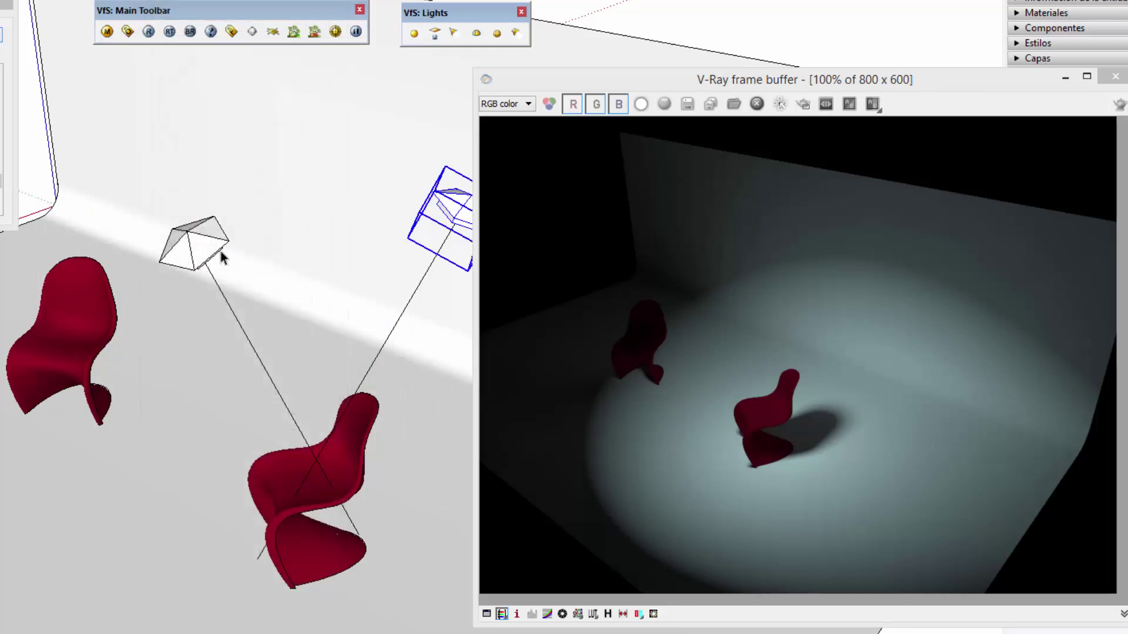
{"action": "left_click", "coordinate": [220, 238]}
- Render the chairs under both cyan and pink spot lights and move the frame buffer aside
{"action": "right_click", "coordinate": [219, 238]}
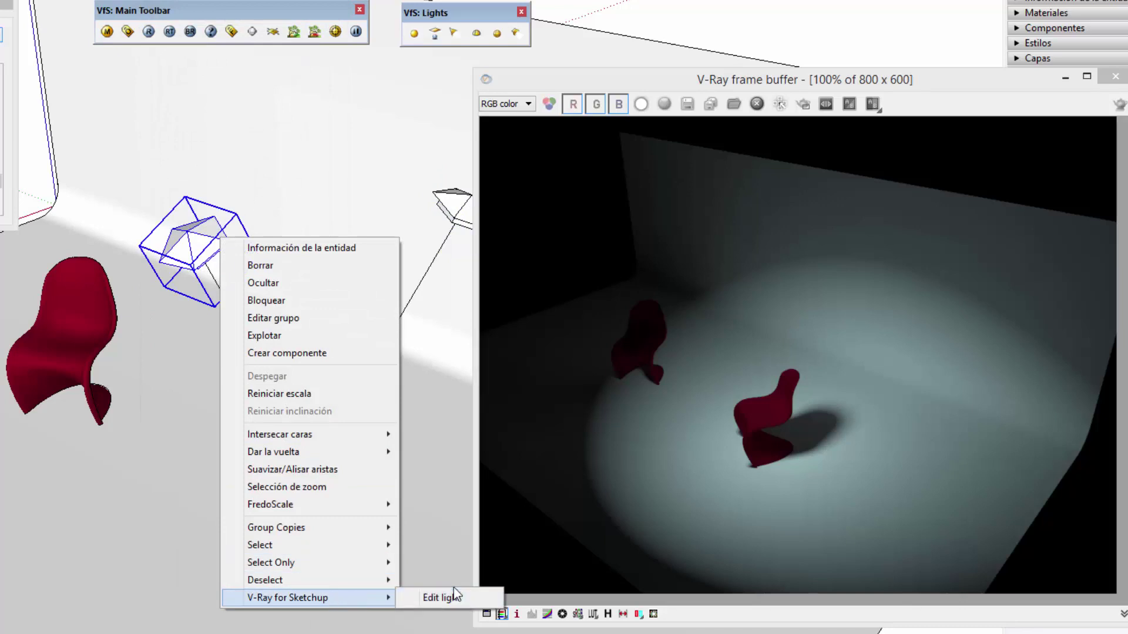
{"action": "left_click", "coordinate": [452, 597]}
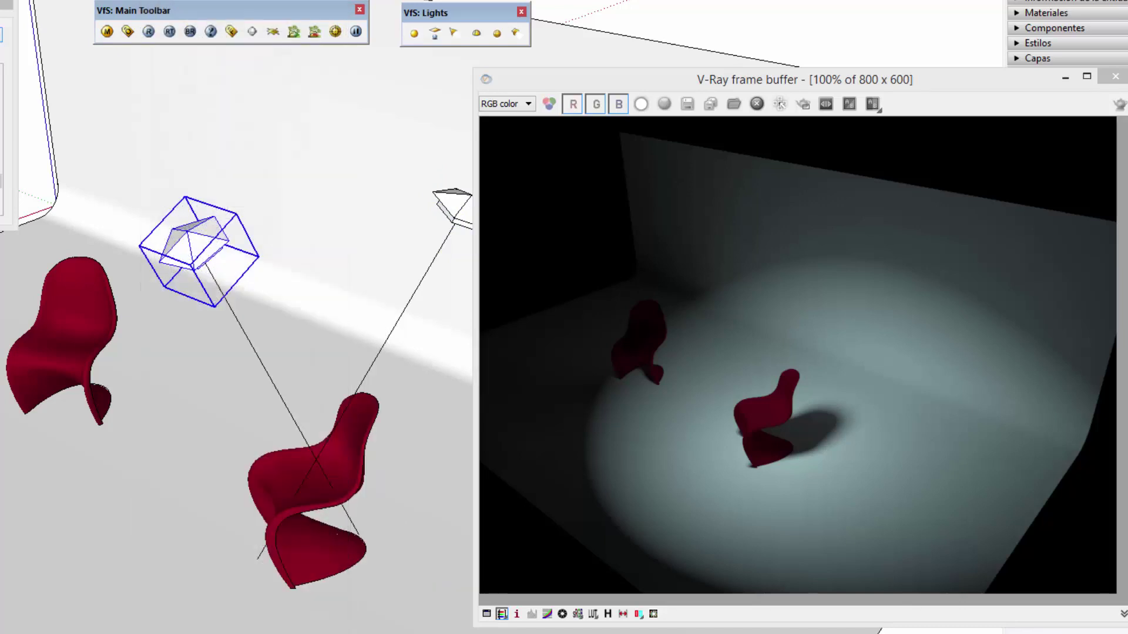
{"action": "left_click_drag", "start_coordinate": [672, 79], "coordinate": [732, 47]}
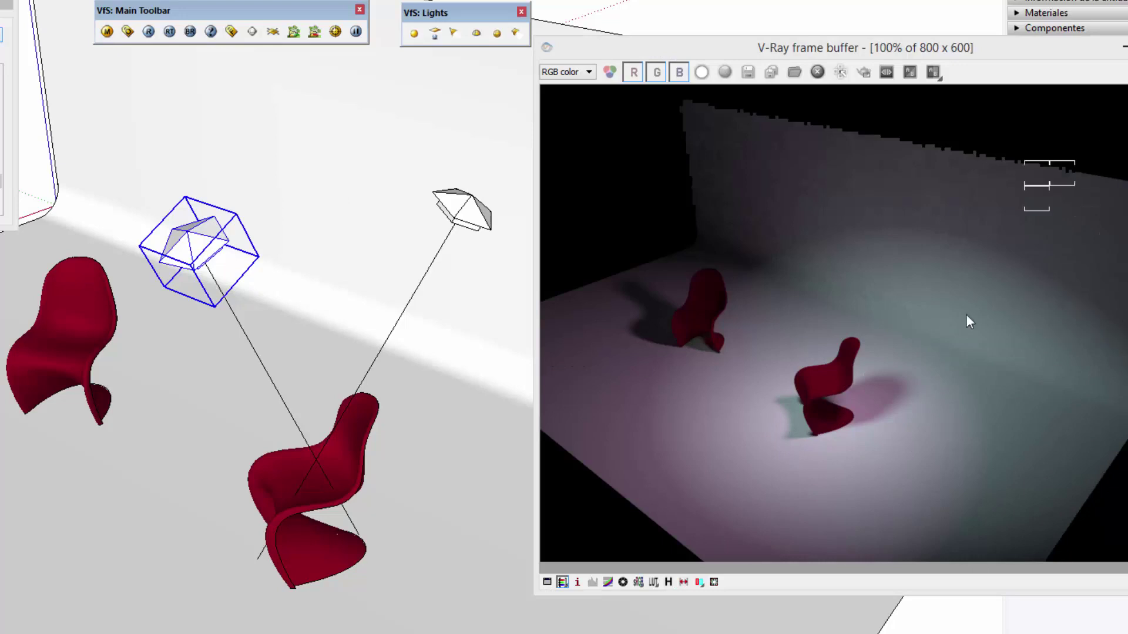
- Delete the pink spot light
{"action": "left_click", "coordinate": [452, 242]}
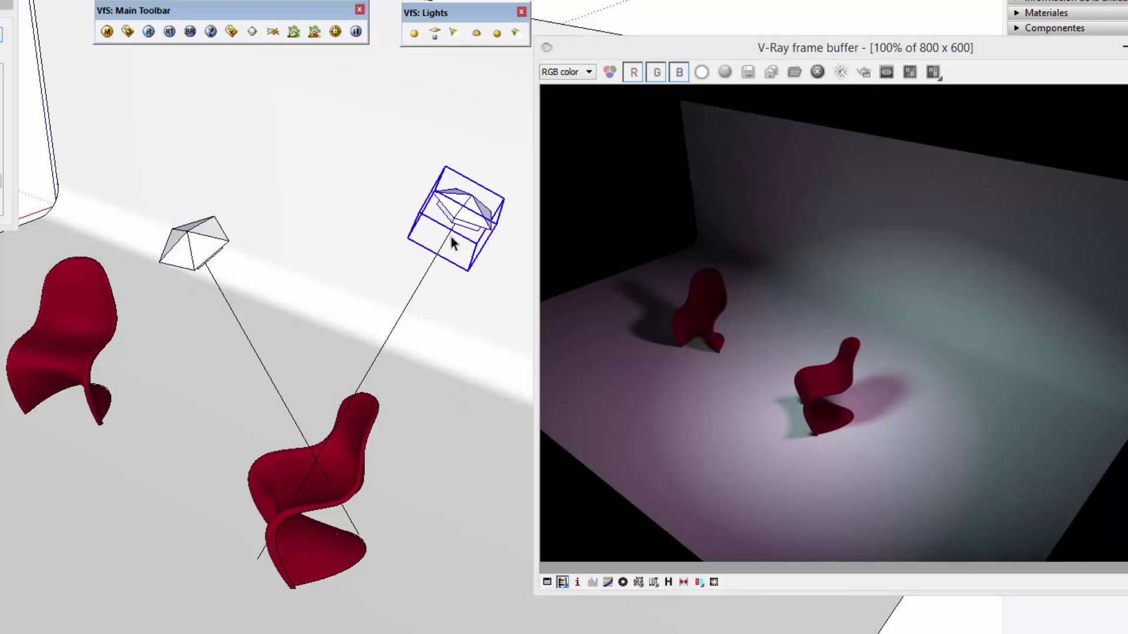
{"action": "left_click", "coordinate": [436, 259]}
{"action": "left_click", "coordinate": [467, 209], "text": "shift"}
{"action": "key", "text": "Delete"}
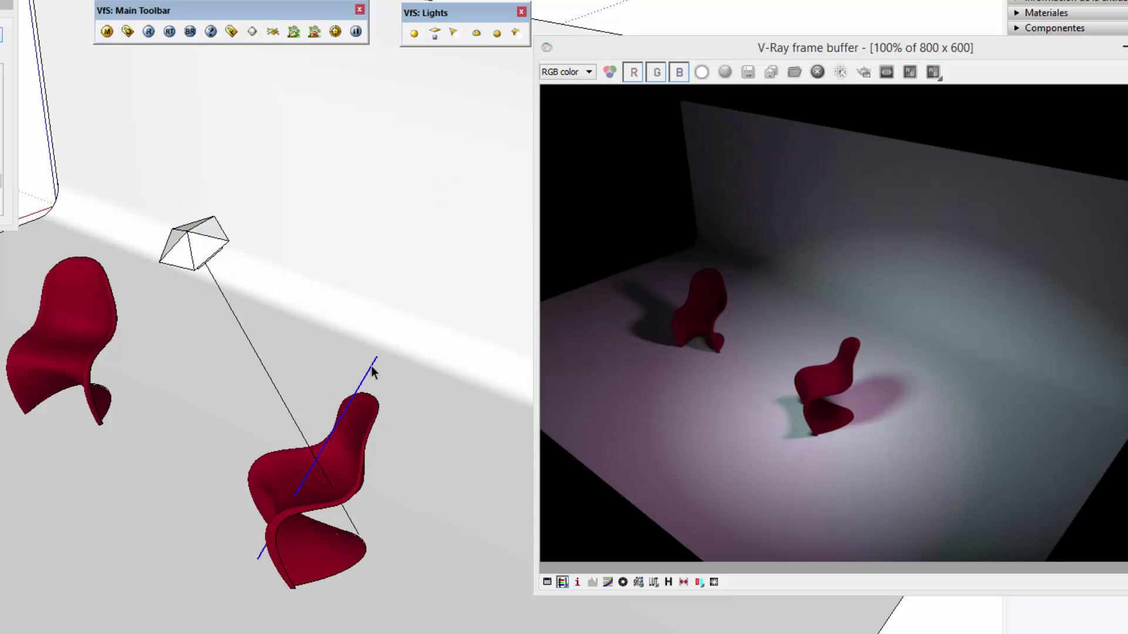
- Turn on Barn Door for the cyan spot light, all four sides at 20
{"action": "right_click", "coordinate": [371, 365]}
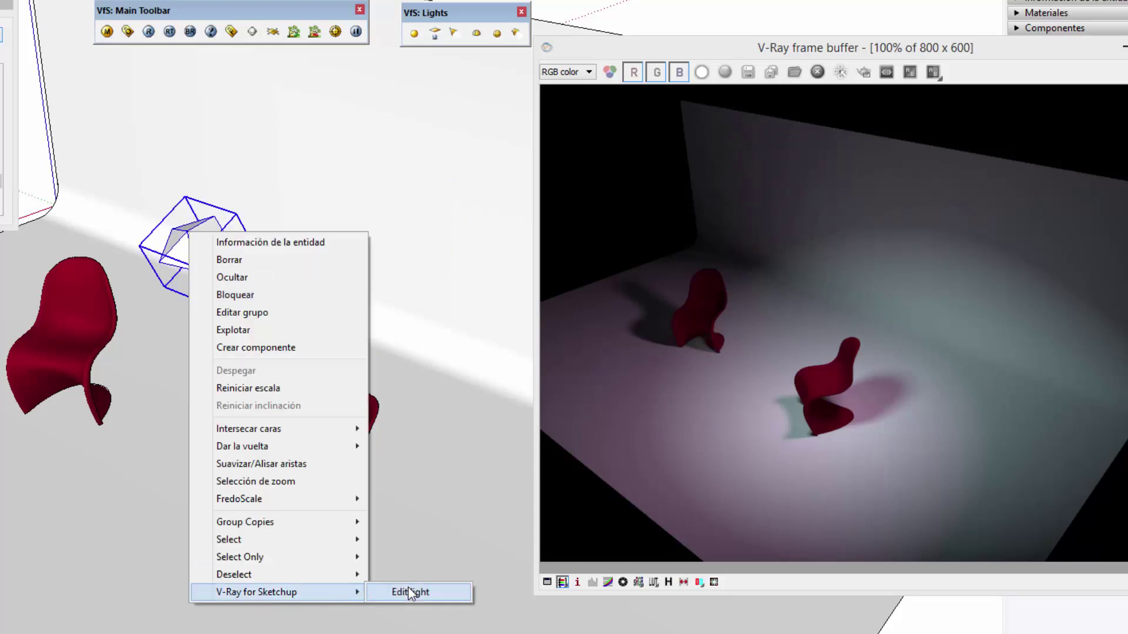
{"action": "left_click", "coordinate": [411, 593]}
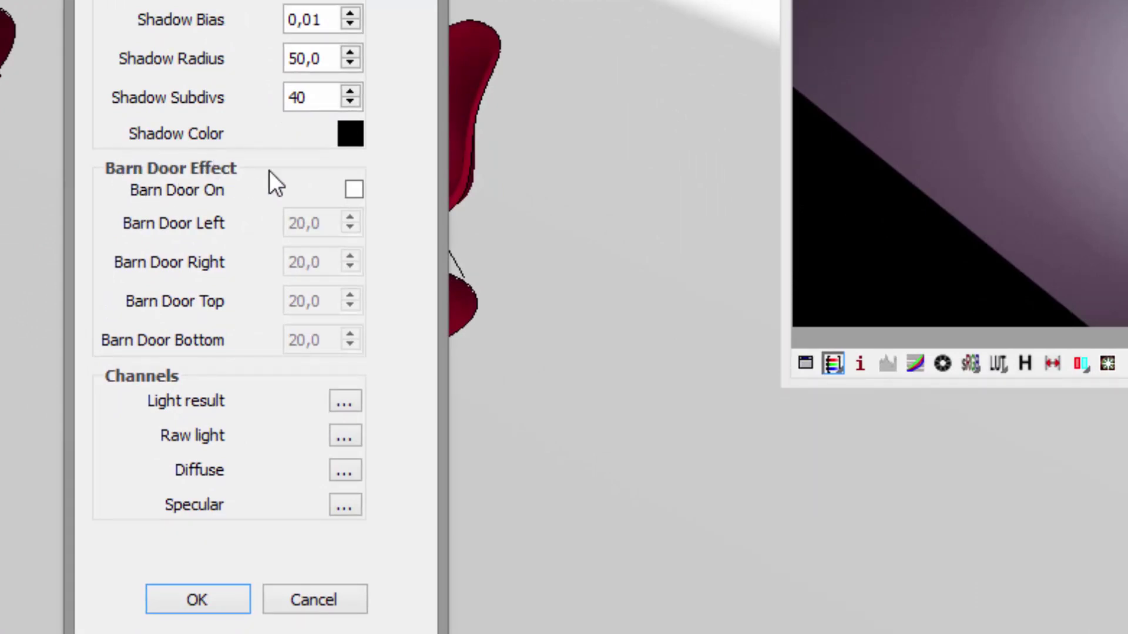
{"action": "left_click", "coordinate": [362, 185]}
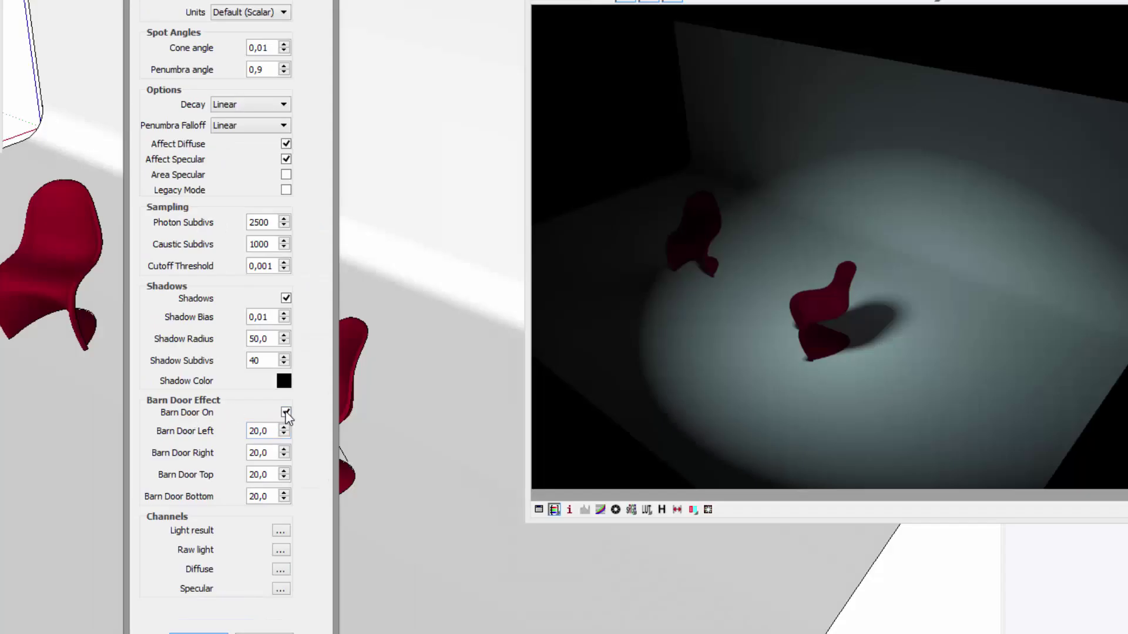
{"action": "left_click", "coordinate": [287, 413]}
{"action": "left_click", "coordinate": [286, 413]}
{"action": "left_click_drag", "start_coordinate": [235, 1], "coordinate": [450, 2]}
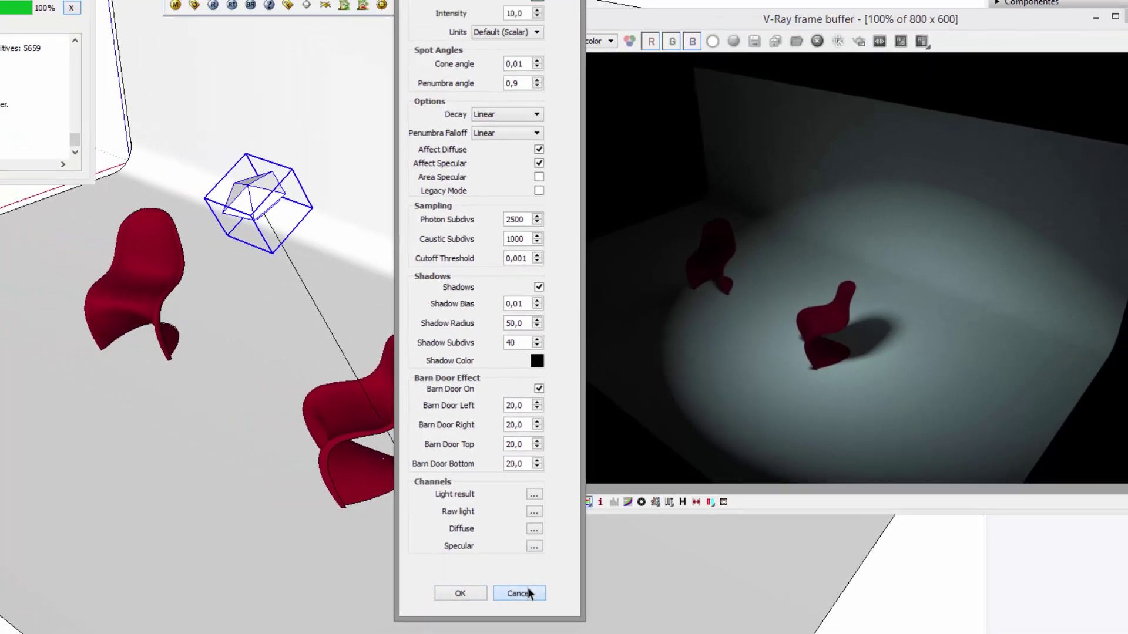
{"action": "left_click", "coordinate": [528, 593]}
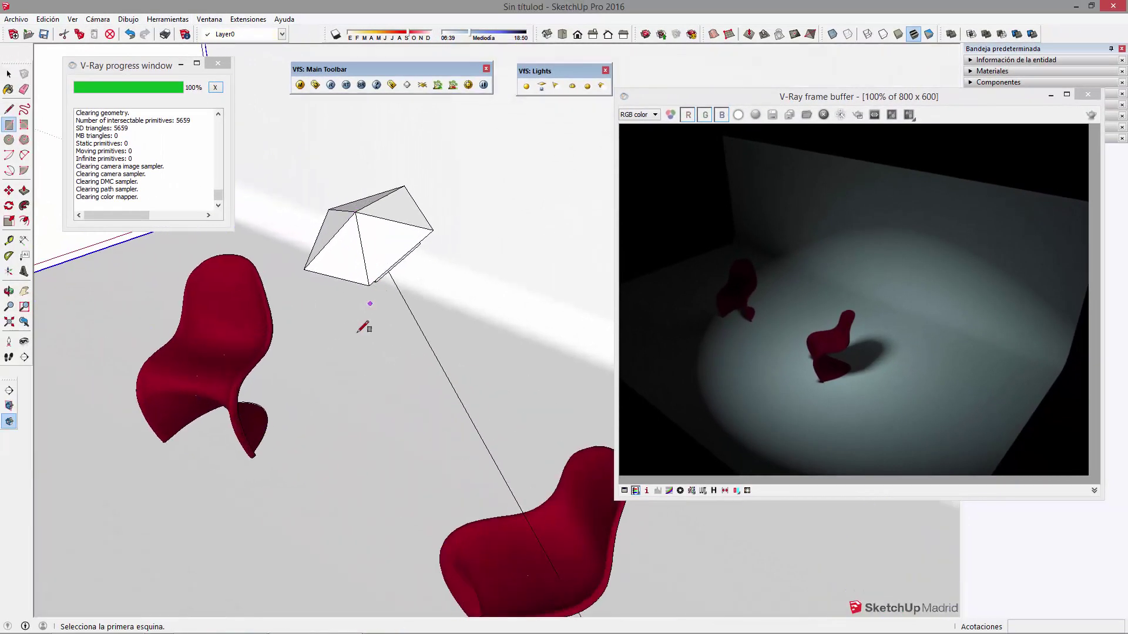
- Extrude the floor rectangle into a box and delete its top face
{"action": "left_click", "coordinate": [296, 534]}
{"action": "key", "text": "p"}
{"action": "left_click_drag", "start_coordinate": [239, 541], "coordinate": [240, 511]}
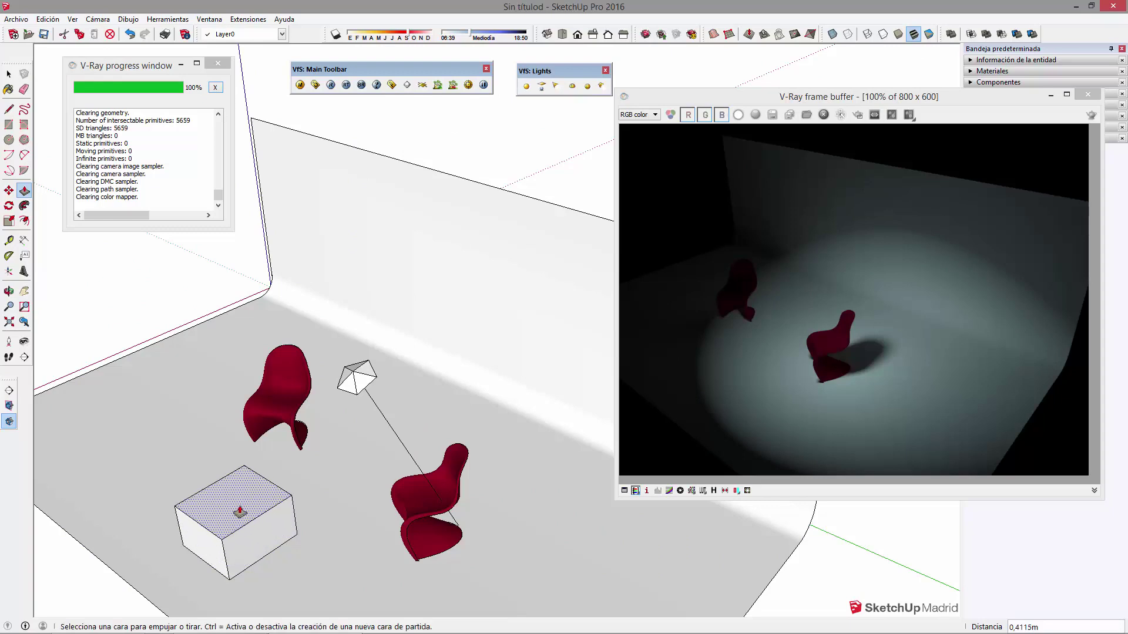
{"action": "key", "text": "space"}
{"action": "left_click", "coordinate": [215, 512]}
{"action": "key", "text": "Delete"}
- Open the box group for editing and orbit to view its front
{"action": "left_click", "coordinate": [256, 490]}
{"action": "right_click", "coordinate": [285, 508]}
{"action": "key", "text": "Escape"}
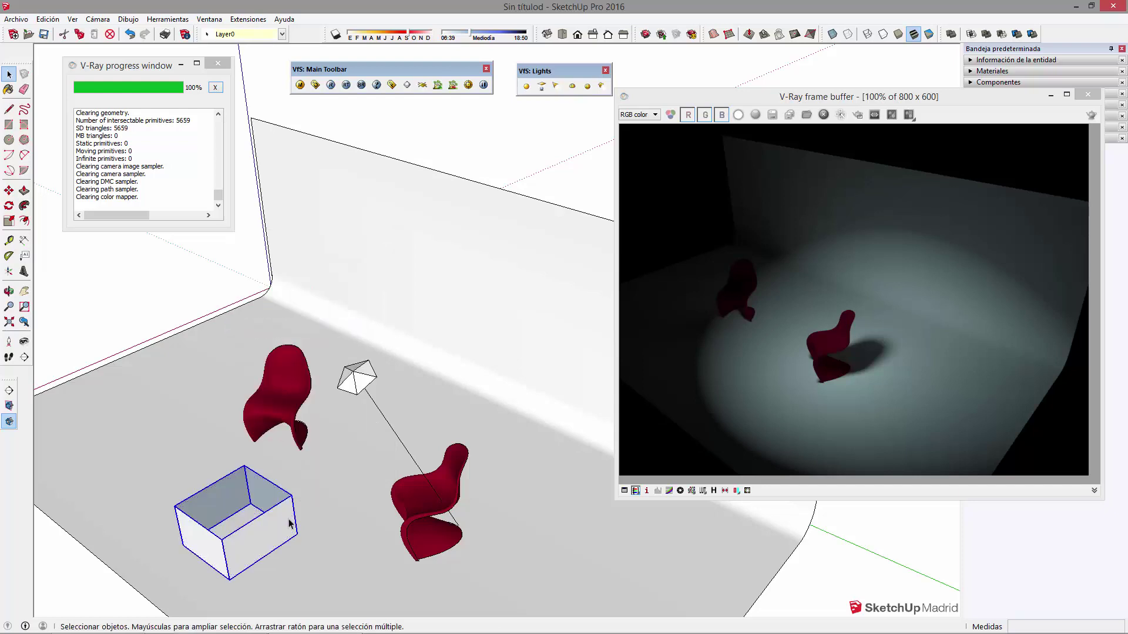
{"action": "double_click", "coordinate": [290, 523]}
{"action": "right_click", "coordinate": [265, 457]}
{"action": "left_click", "coordinate": [294, 292]}
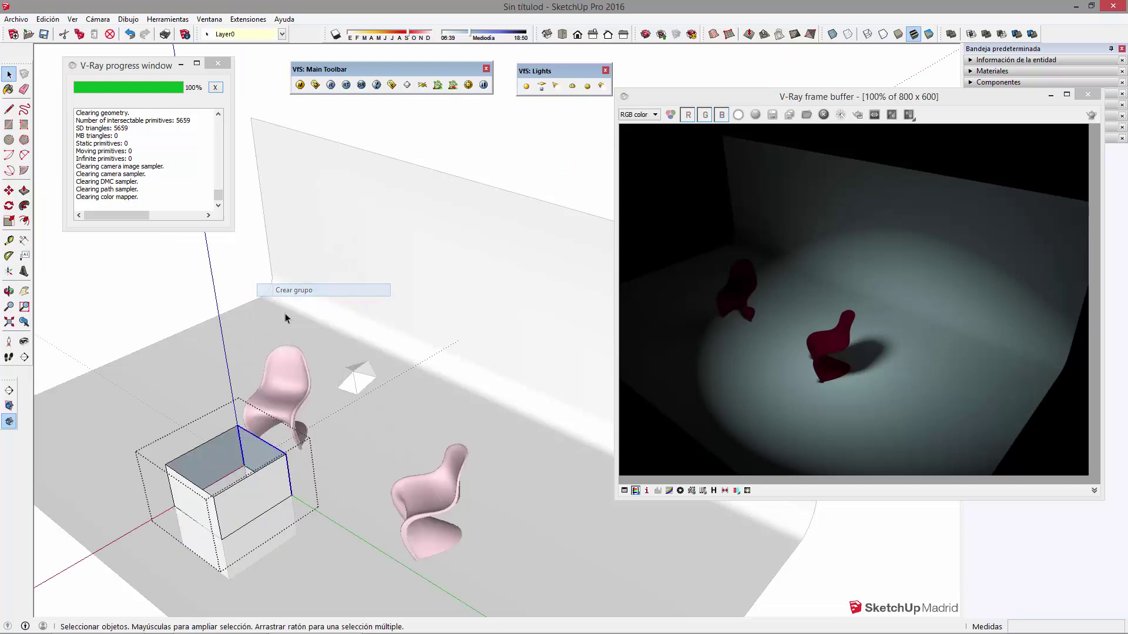
{"action": "right_click", "coordinate": [192, 502]}
{"action": "middle_click_drag", "start_coordinate": [253, 372], "coordinate": [341, 428]}
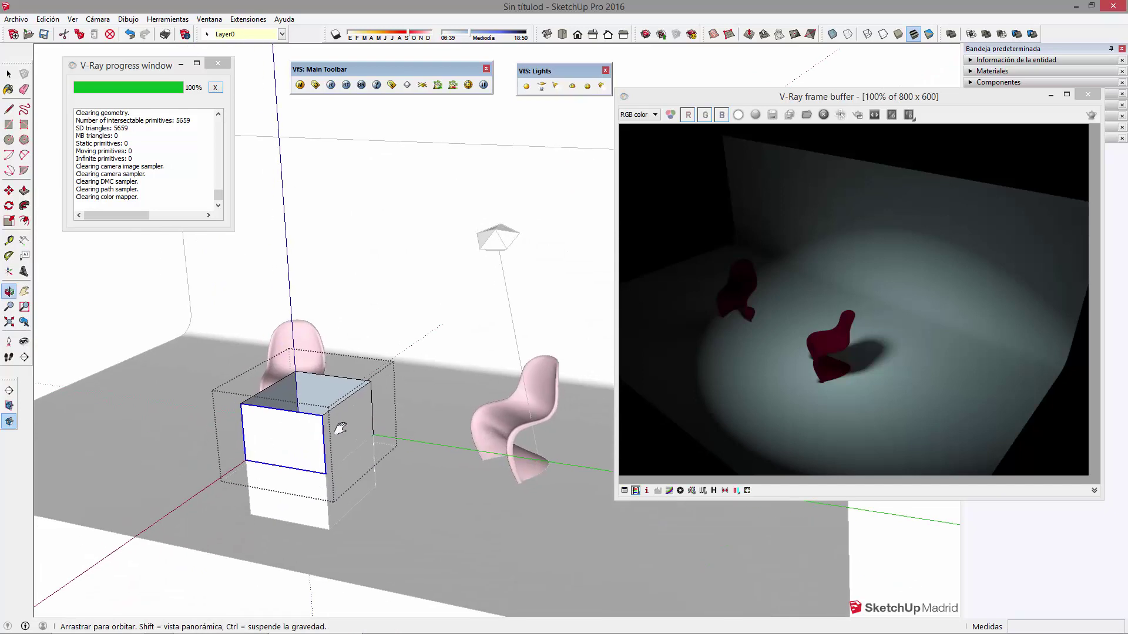
- Fold the front flap outward 30 degrees and the back flap 15 degrees
{"action": "key", "text": "q"}
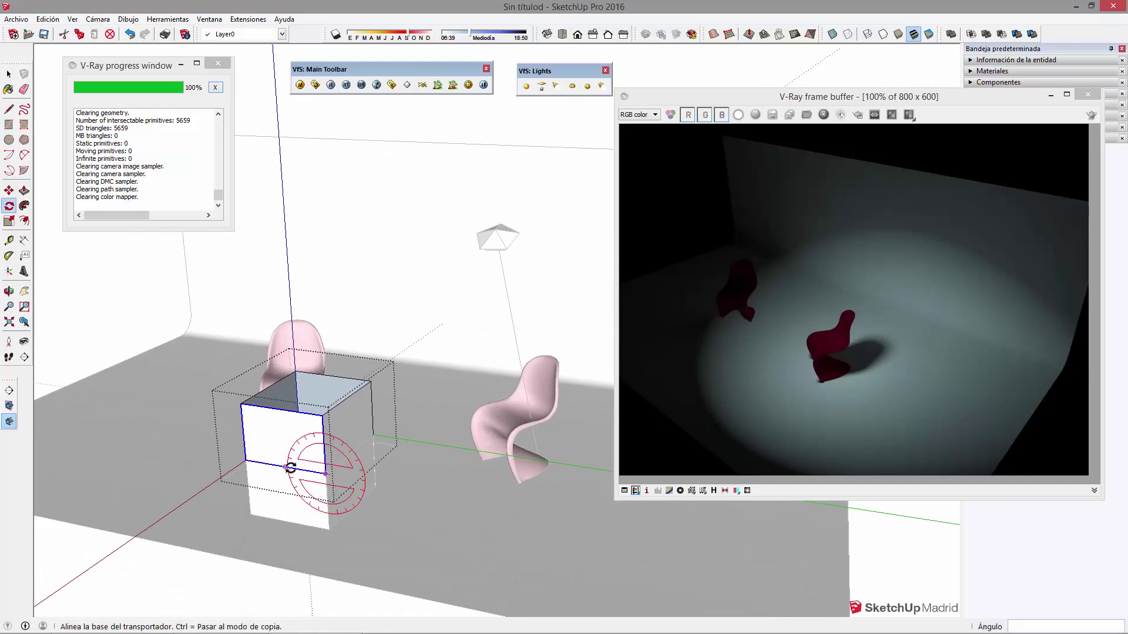
{"action": "left_click", "coordinate": [325, 472]}
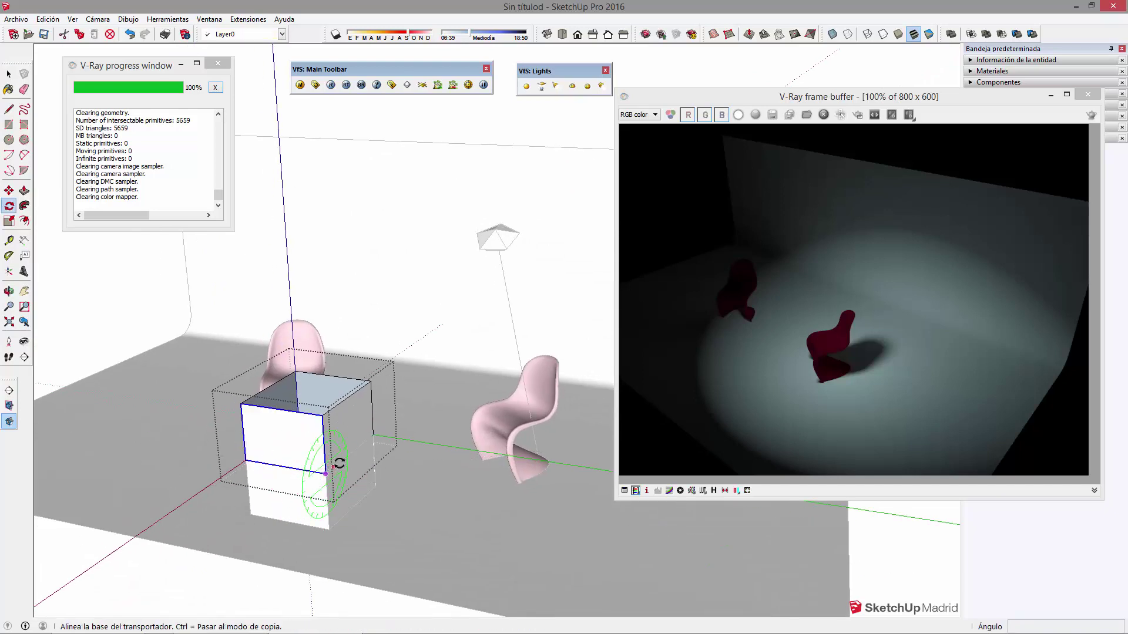
{"action": "left_click", "coordinate": [342, 441]}
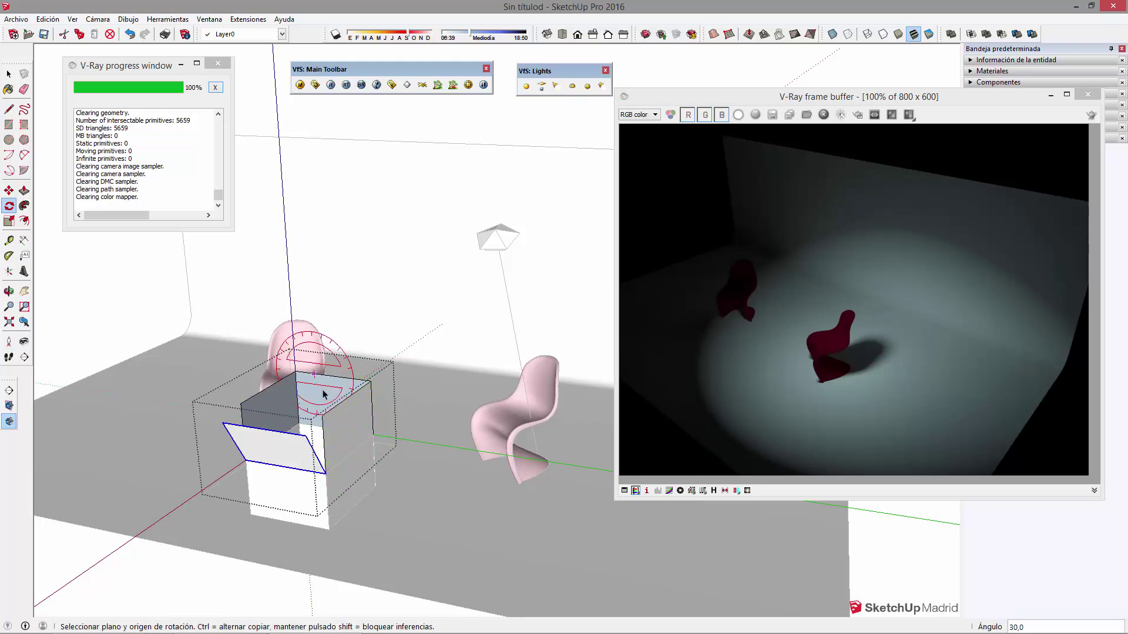
{"action": "key", "text": "space"}
{"action": "left_click", "coordinate": [361, 419]}
{"action": "key", "text": "m"}
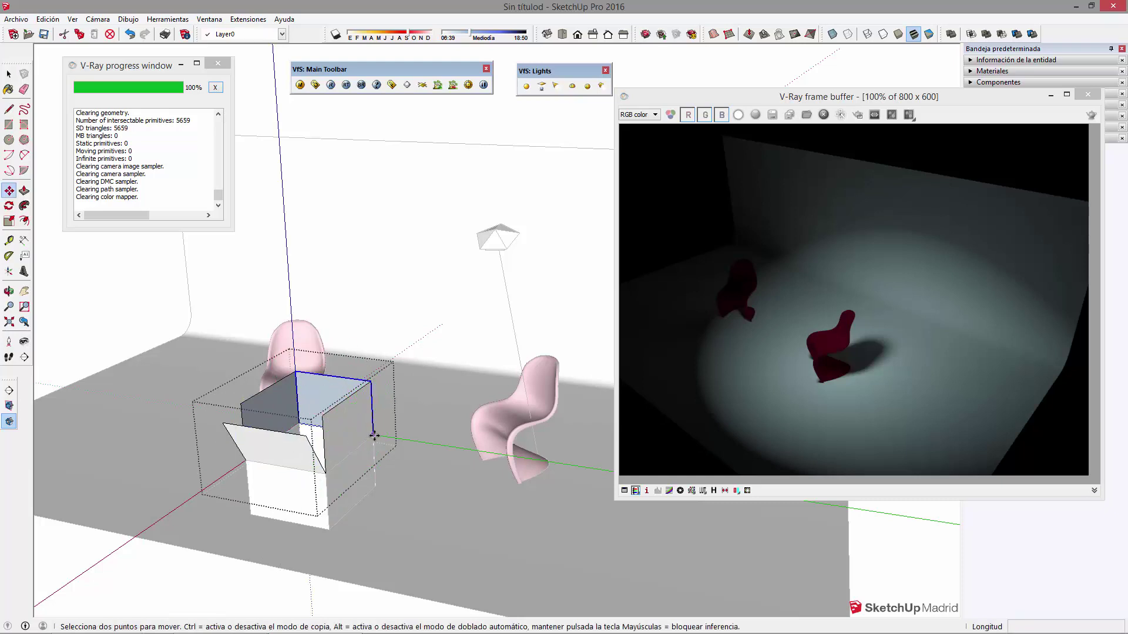
{"action": "key", "text": "q"}
{"action": "left_click", "coordinate": [373, 435]}
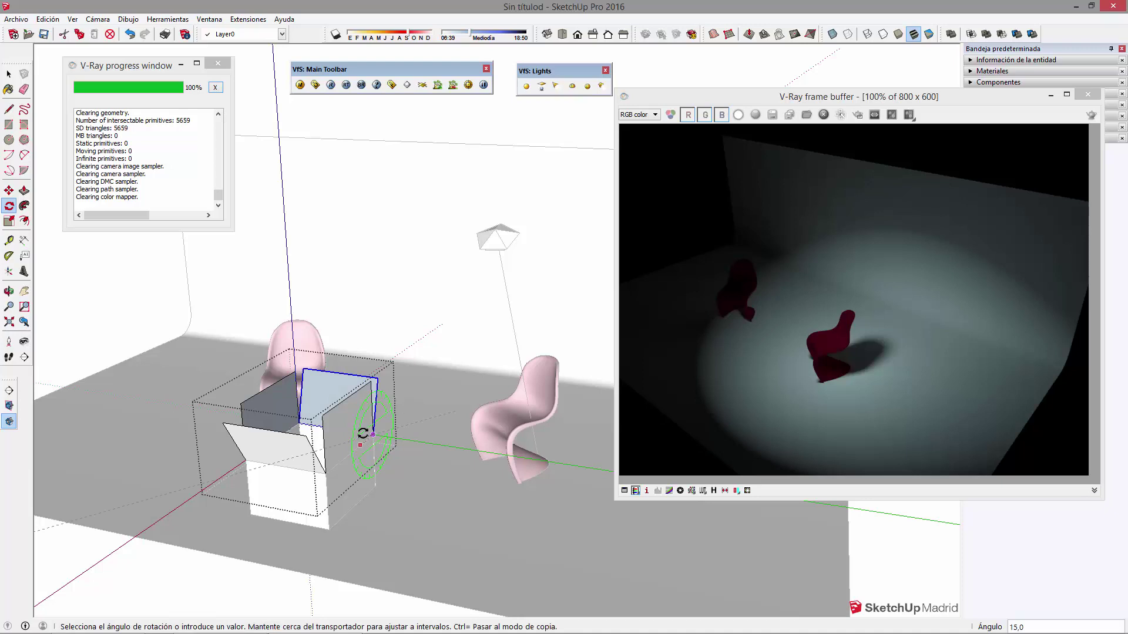
{"action": "left_click", "coordinate": [364, 434]}
- Fold the right-hand flap outward and exit the box group
{"action": "middle_click_drag", "start_coordinate": [364, 435], "coordinate": [369, 475]}
{"action": "key", "text": "space"}
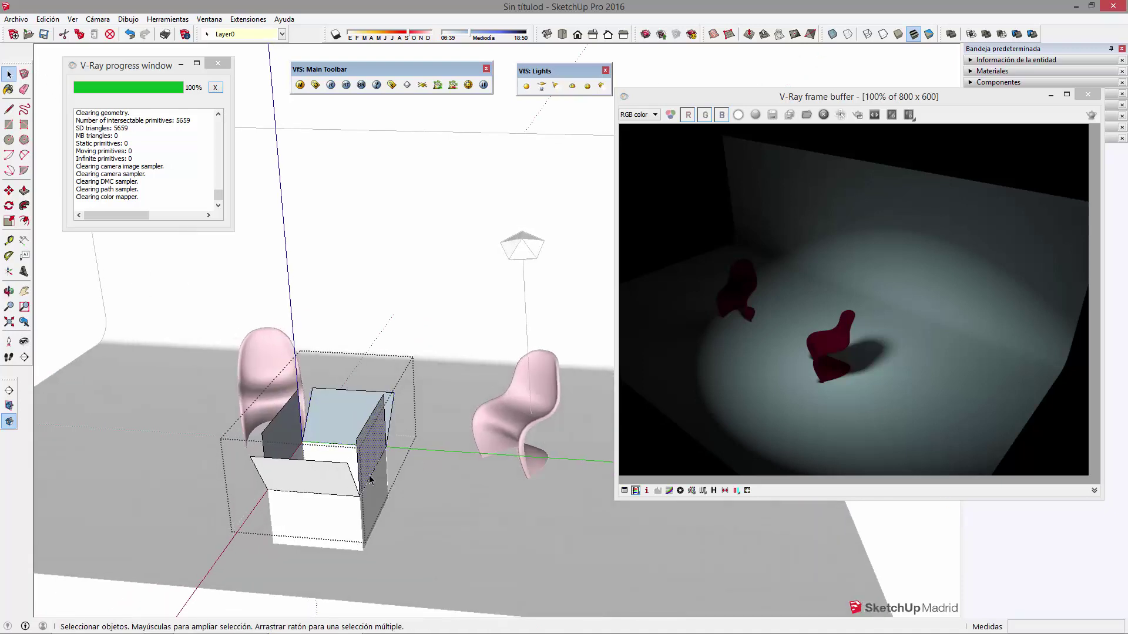
{"action": "double_click", "coordinate": [368, 475]}
{"action": "key", "text": "q"}
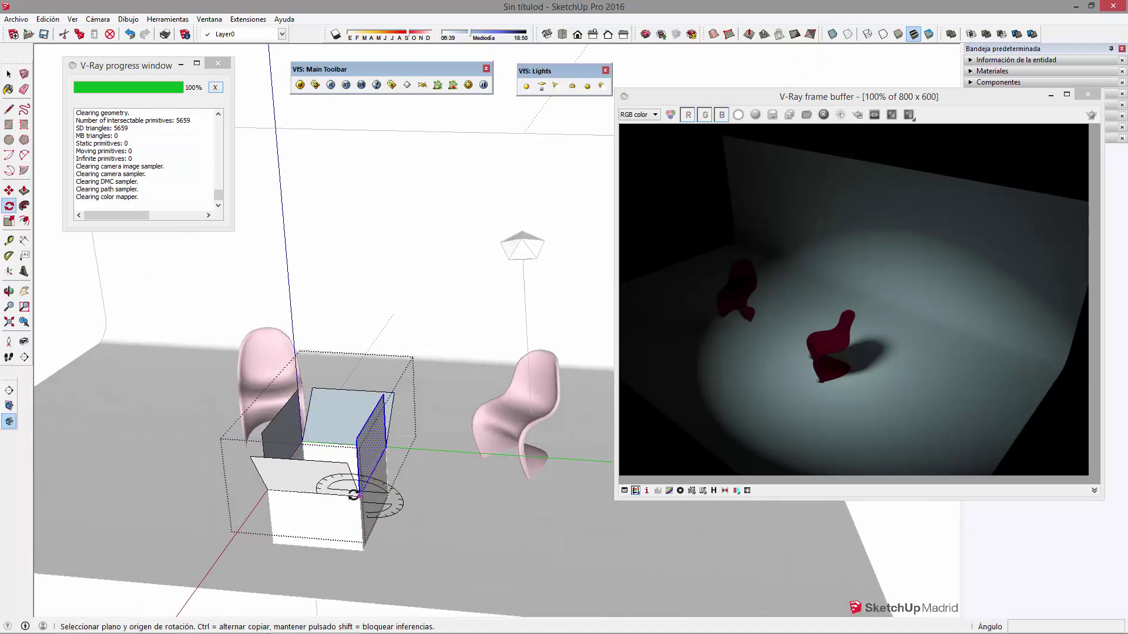
{"action": "left_click", "coordinate": [355, 495]}
{"action": "left_click", "coordinate": [411, 411]}
{"action": "middle_click_drag", "start_coordinate": [441, 376], "coordinate": [278, 419]}
{"action": "key", "text": "space"}
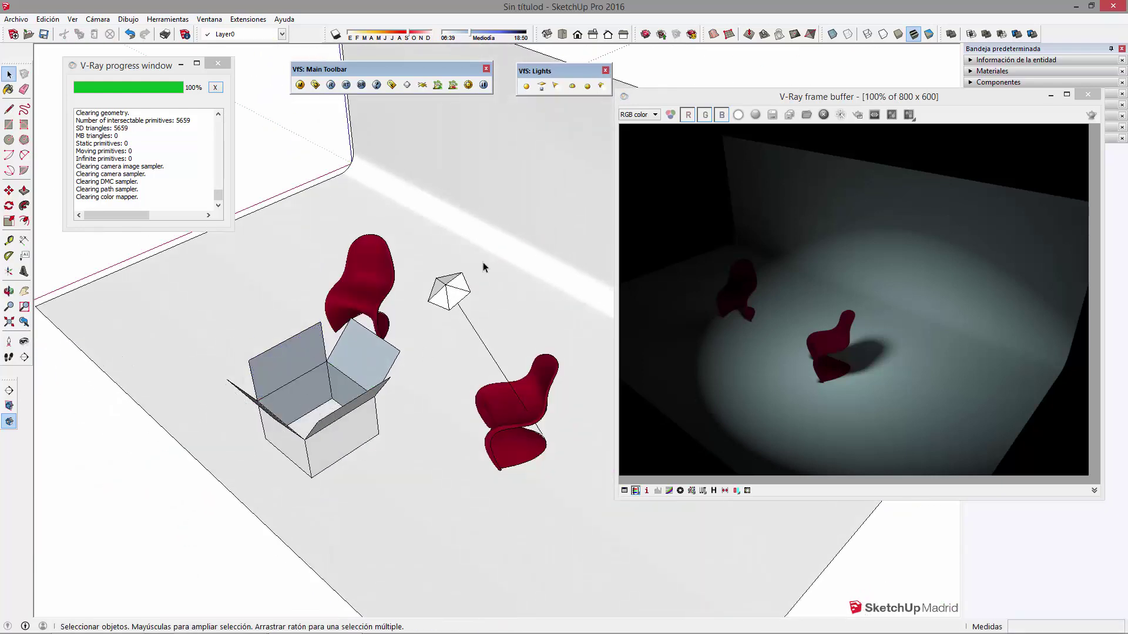
- Set the spot light's Barn Door sides to 60 and start a fresh render
{"action": "left_click", "coordinate": [439, 290]}
{"action": "right_click", "coordinate": [440, 285]}
{"action": "left_click", "coordinate": [605, 550]}
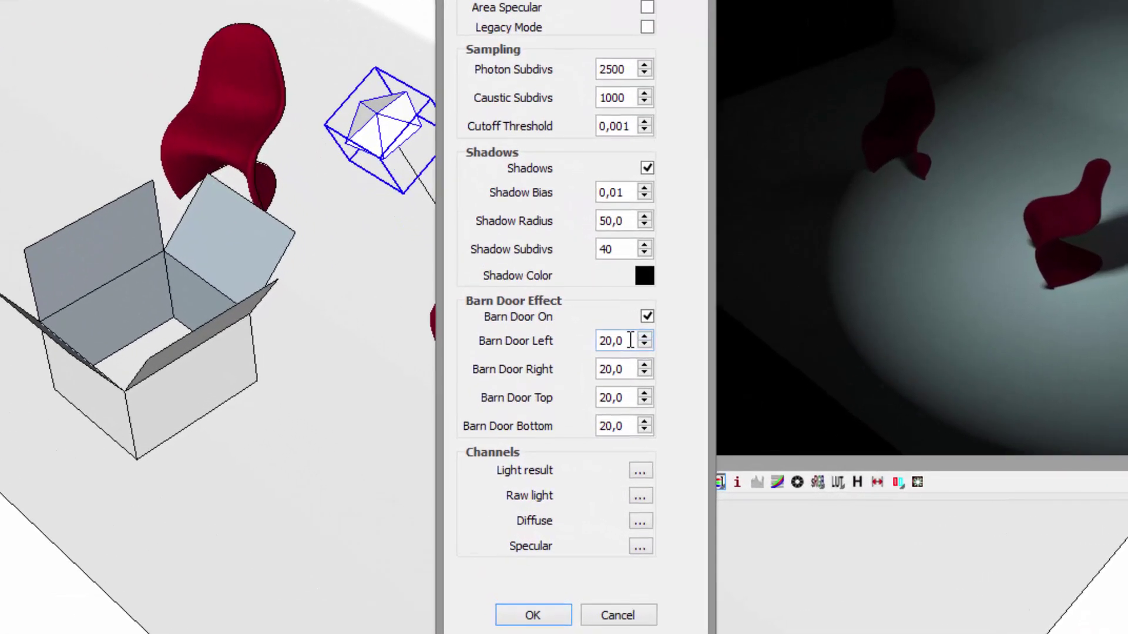
{"action": "left_click_drag", "start_coordinate": [587, 405], "coordinate": [569, 406]}
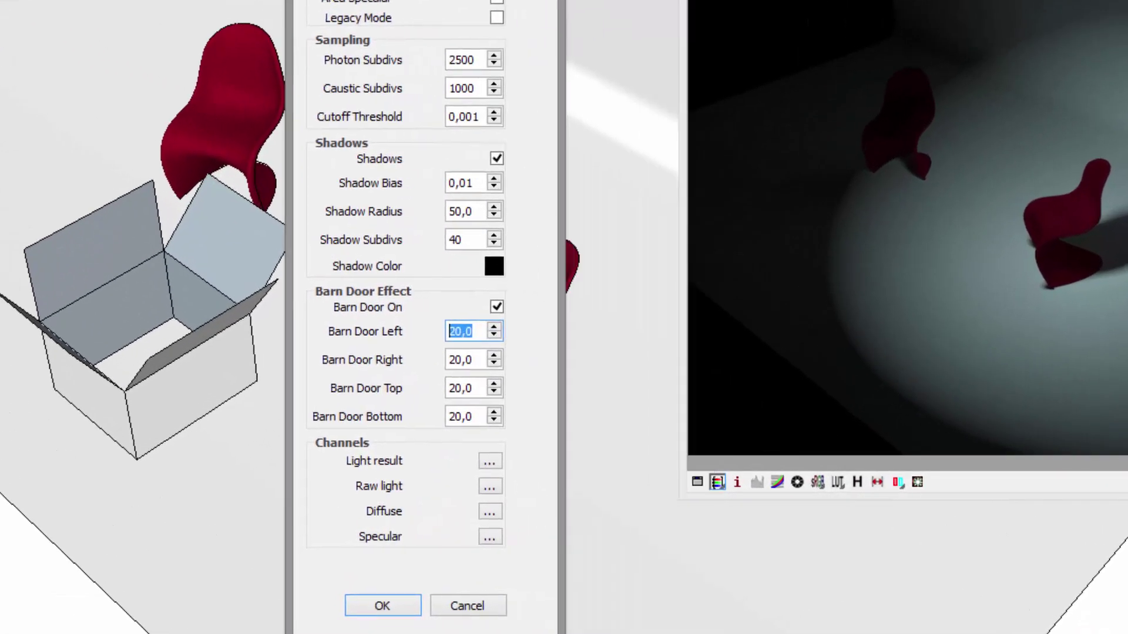
{"action": "left_click_drag", "start_coordinate": [484, 359], "coordinate": [444, 353]}
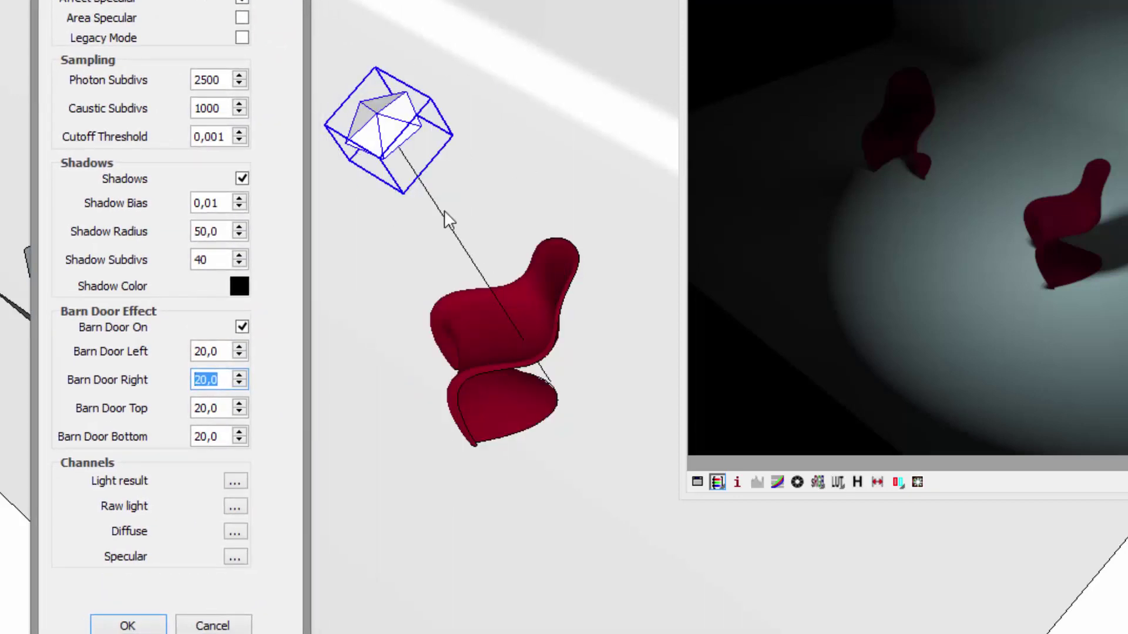
{"action": "left_click_drag", "start_coordinate": [219, 350], "coordinate": [205, 348]}
{"action": "left_click", "coordinate": [200, 348]}
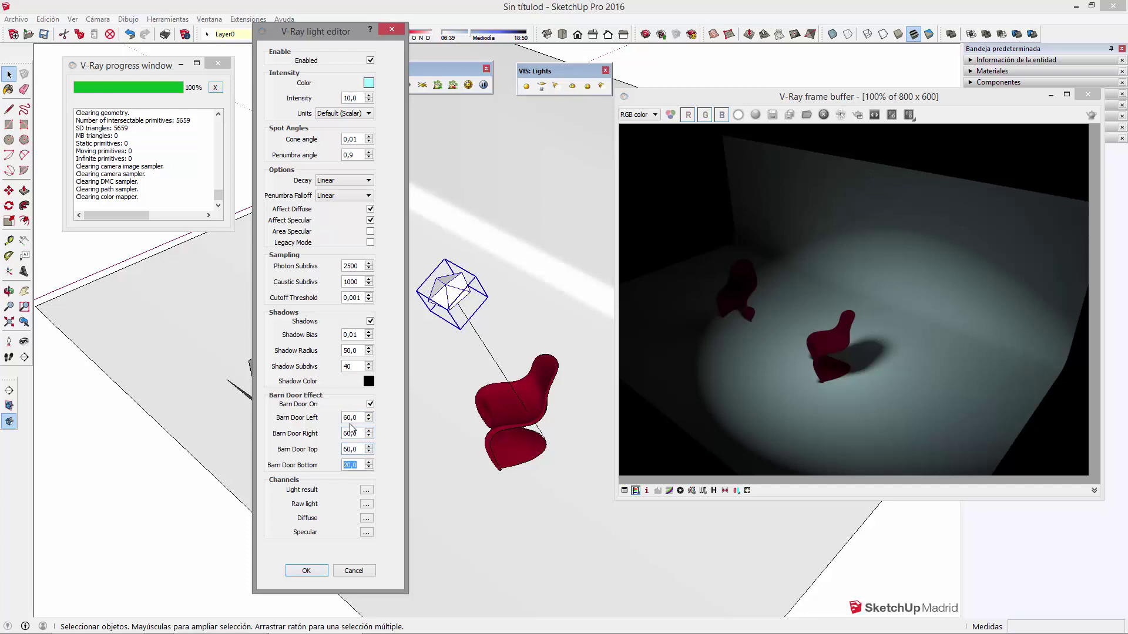
{"action": "left_click", "coordinate": [358, 464]}
{"action": "type", "text": "60"}
{"action": "left_click", "coordinate": [322, 569]}
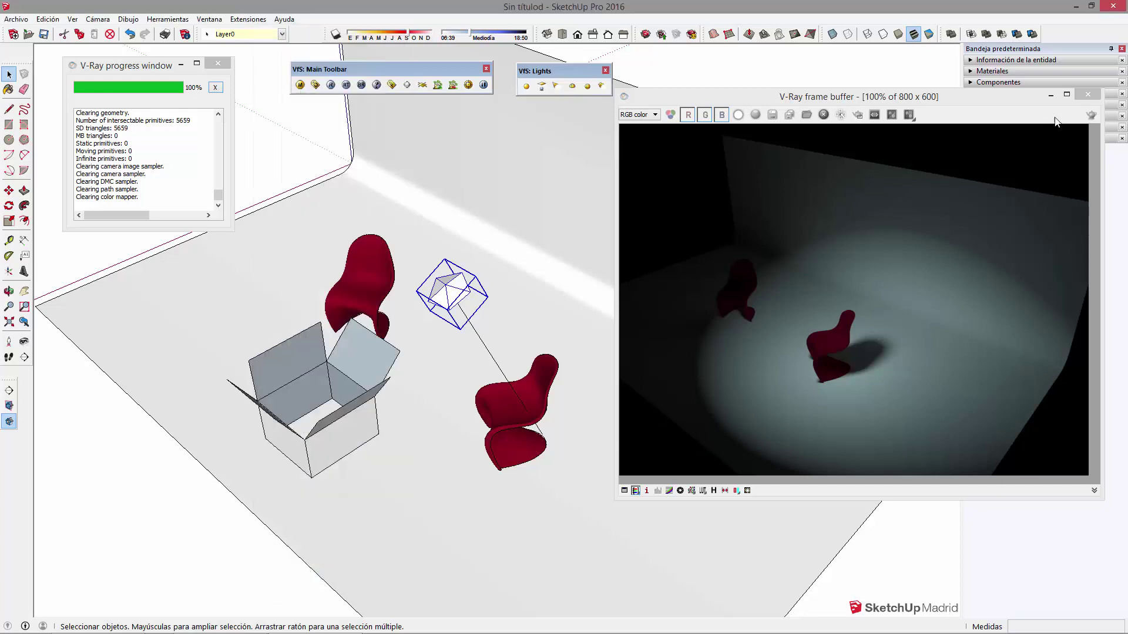
{"action": "left_click", "coordinate": [1090, 115]}
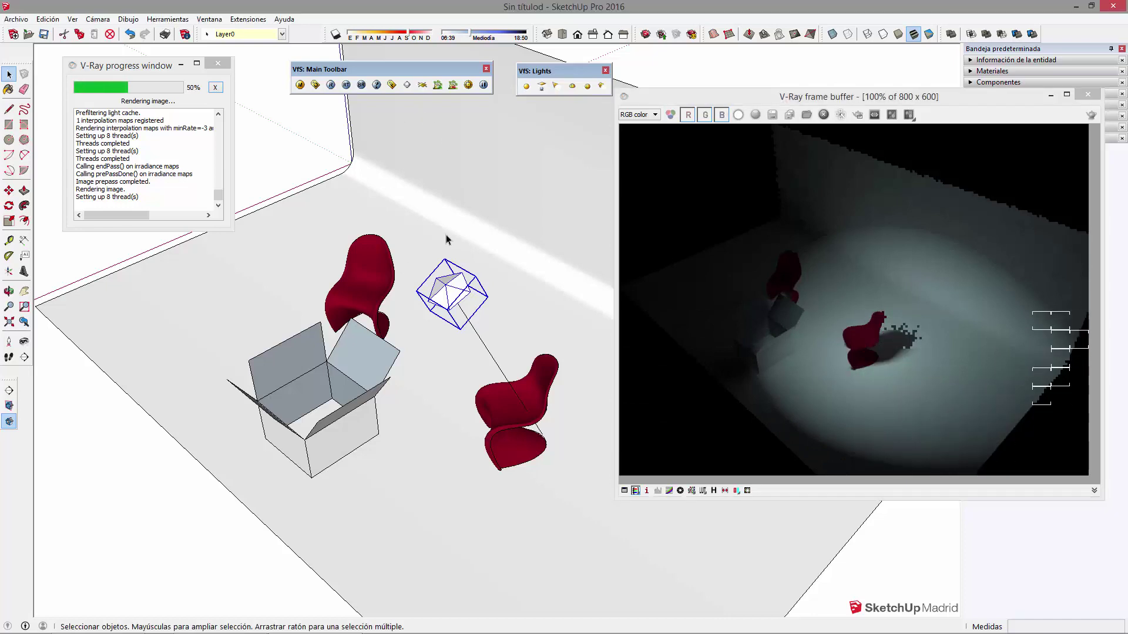
- Set the spot light's four Barn Door values to 120 and render the scene
{"action": "right_click", "coordinate": [459, 292]}
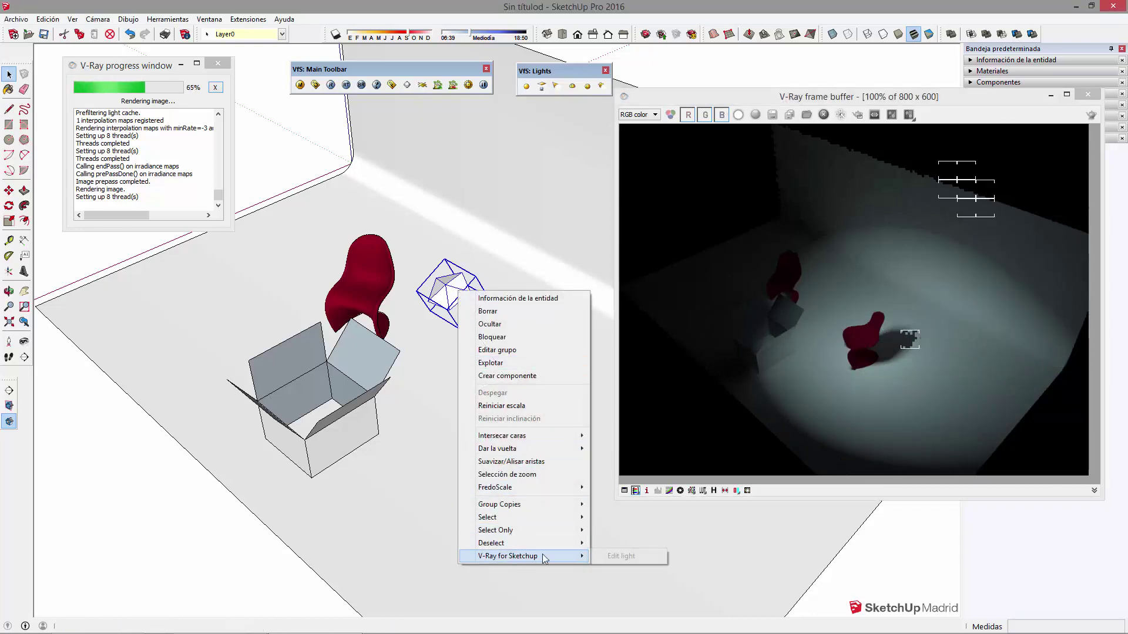
{"action": "left_click", "coordinate": [623, 557]}
{"action": "double_click", "coordinate": [362, 417]}
{"action": "type", "text": "120"}
{"action": "key", "text": "Tab"}
{"action": "type", "text": "120"}
{"action": "key", "text": "Tab"}
{"action": "type", "text": "120"}
{"action": "key", "text": "Tab"}
{"action": "type", "text": "1"}
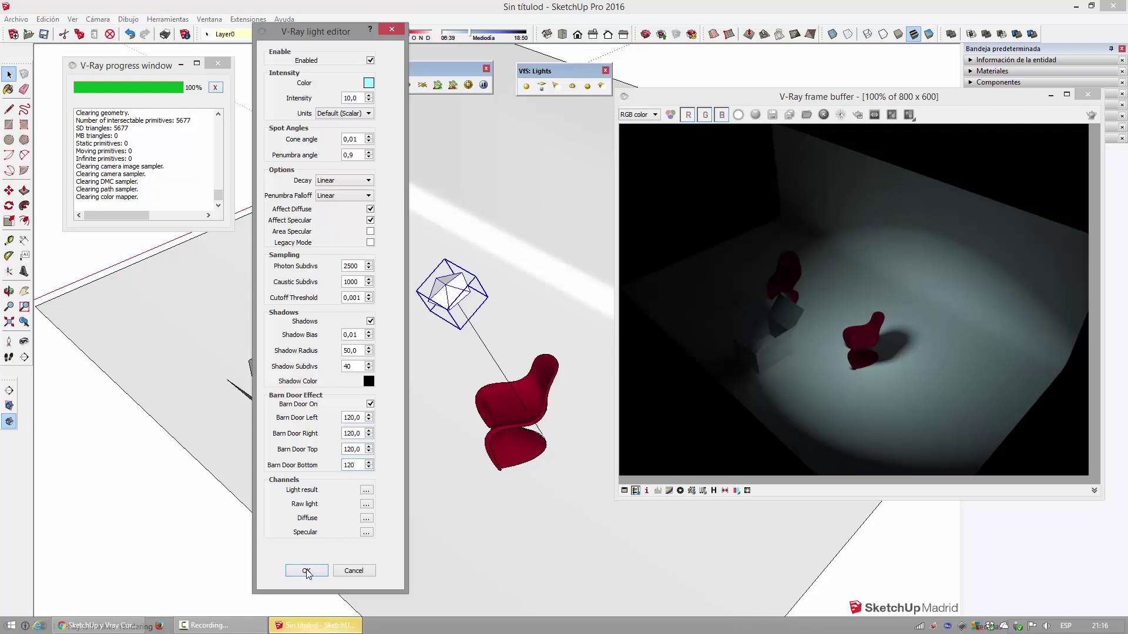
{"action": "left_click", "coordinate": [306, 570]}
{"action": "left_click", "coordinate": [1091, 115]}
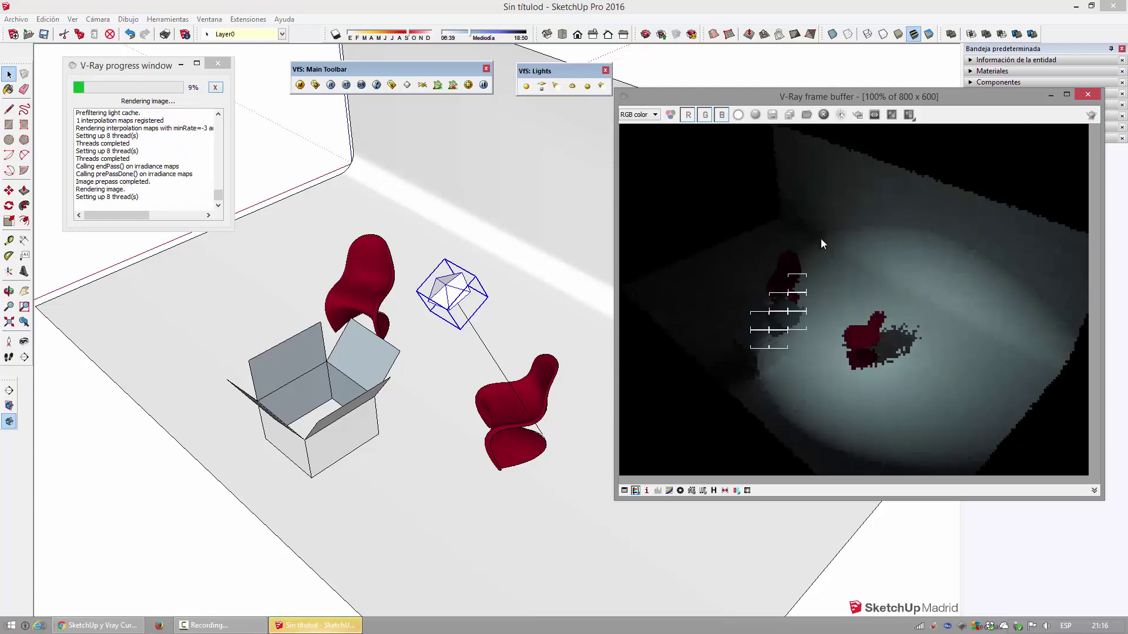
- Set all four barn door values back to 20 and re-render
{"action": "right_click", "coordinate": [450, 285]}
{"action": "mouse_move", "coordinate": [500, 550]}
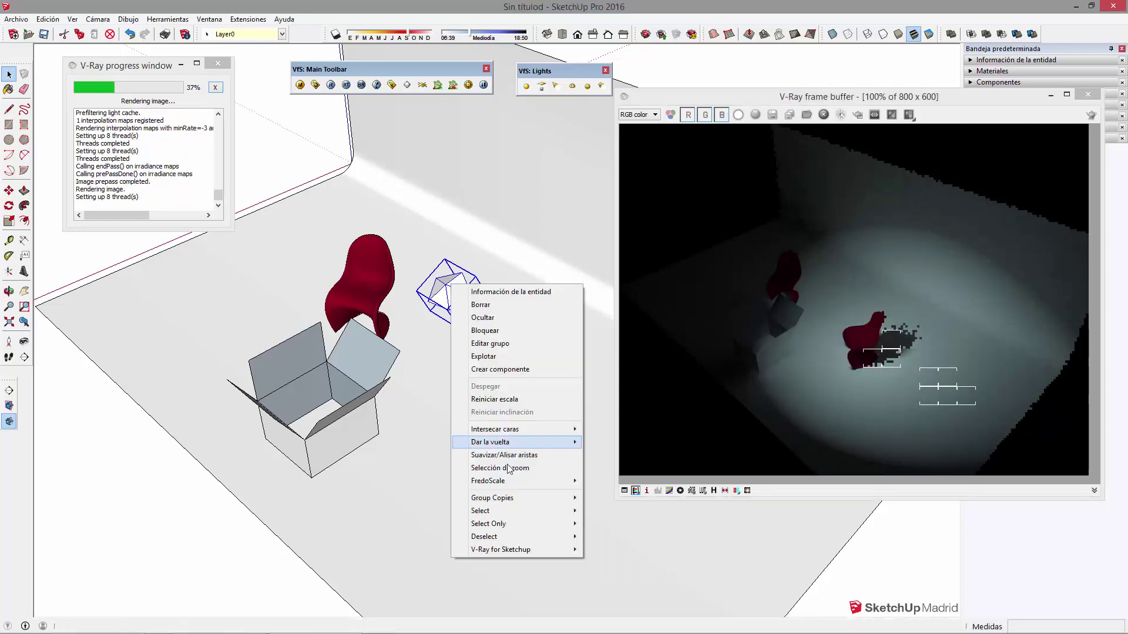
{"action": "left_click", "coordinate": [614, 550]}
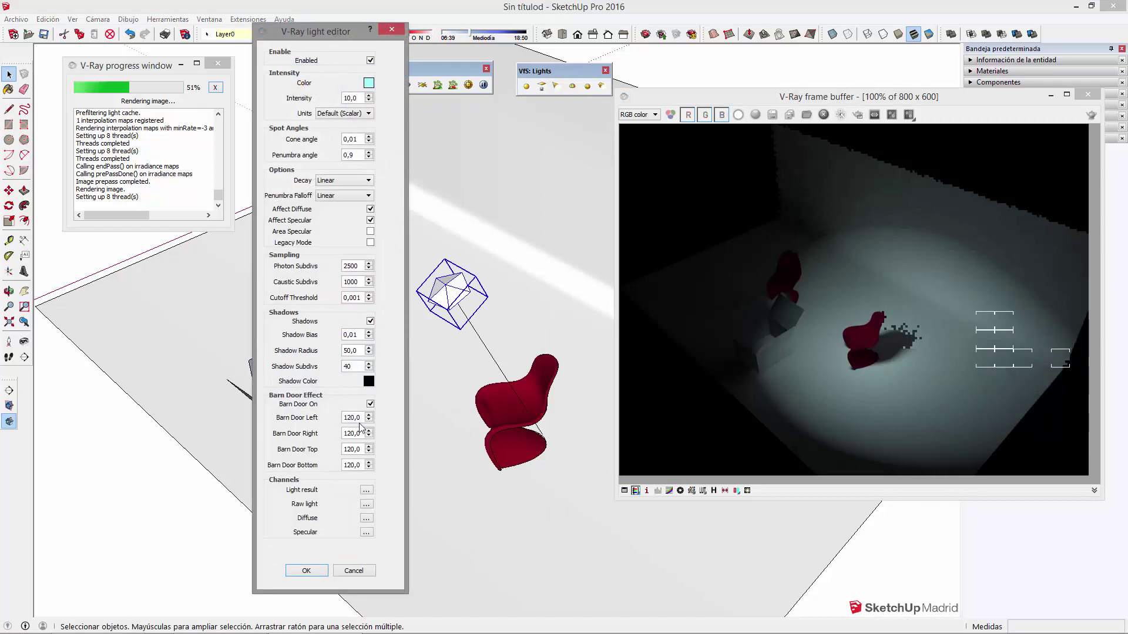
{"action": "type", "text": "20"}
{"action": "key", "text": "Tab"}
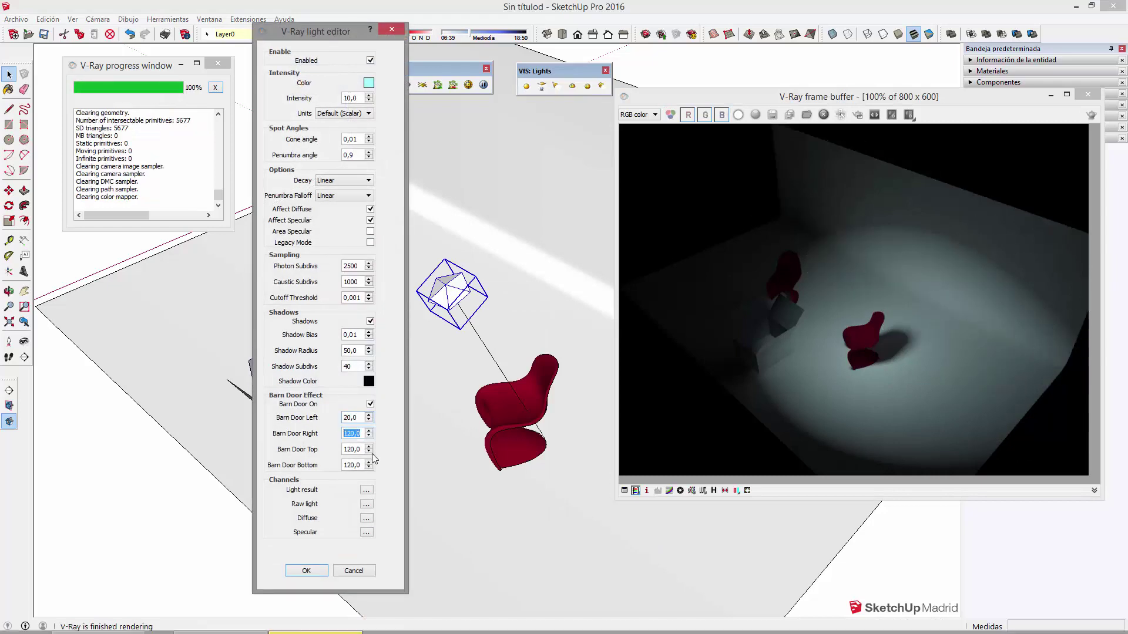
{"action": "type", "text": "20"}
{"action": "key", "text": "Tab"}
{"action": "type", "text": "20"}
{"action": "key", "text": "Tab"}
{"action": "type", "text": "20"}
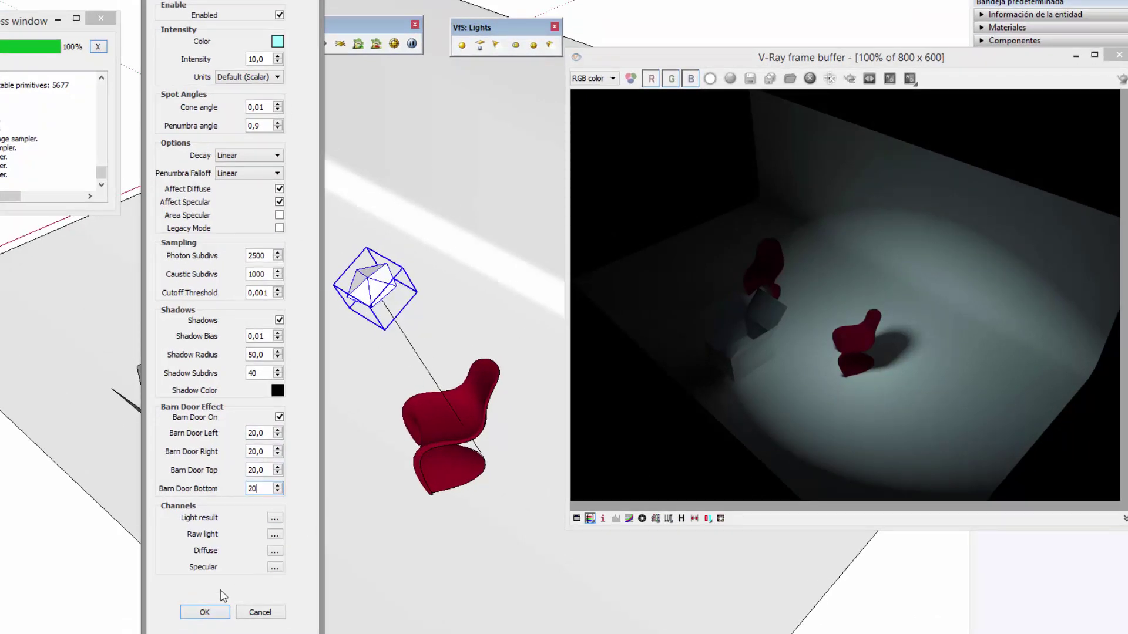
{"action": "left_click", "coordinate": [204, 613]}
{"action": "left_click", "coordinate": [1112, 94]}
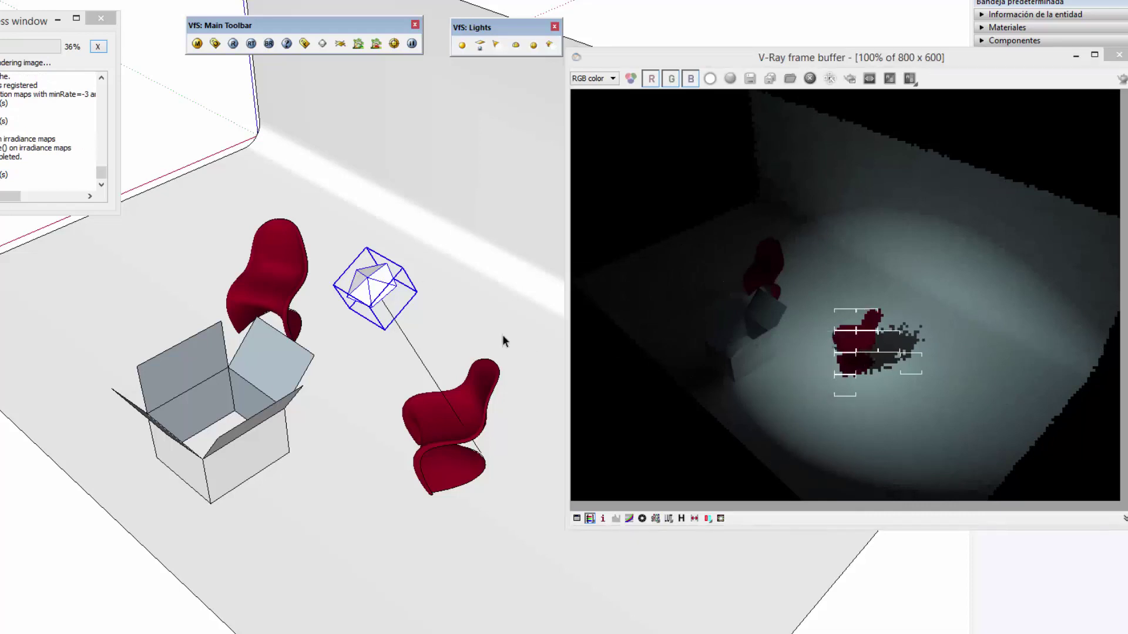
{"action": "right_click", "coordinate": [370, 293]}
{"action": "mouse_move", "coordinate": [447, 602]}
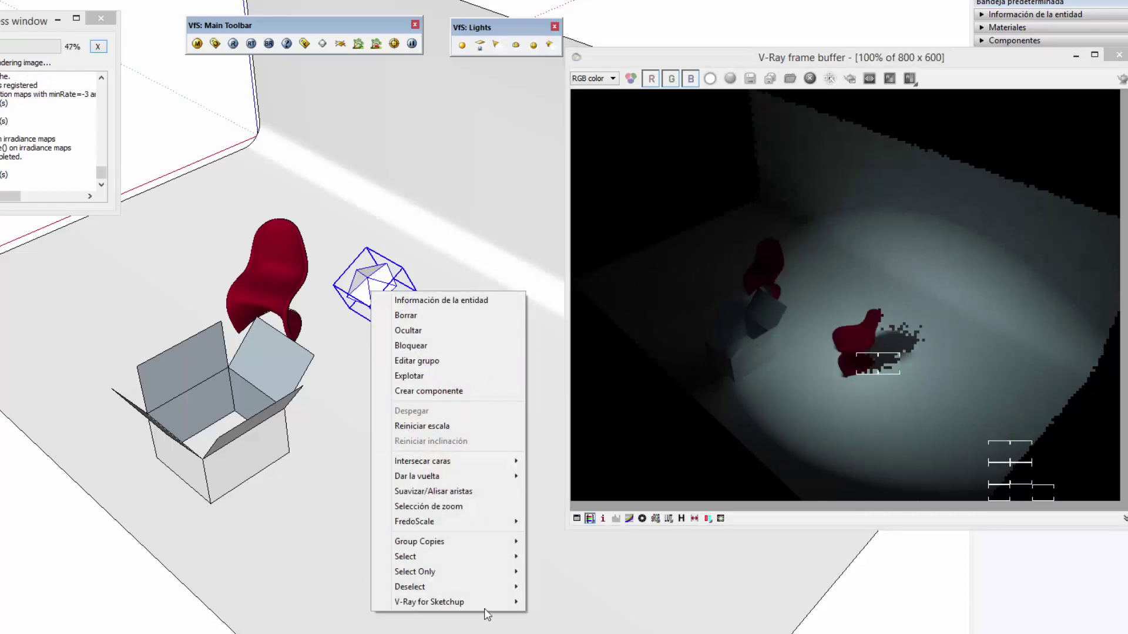
{"action": "left_click", "coordinate": [576, 596]}
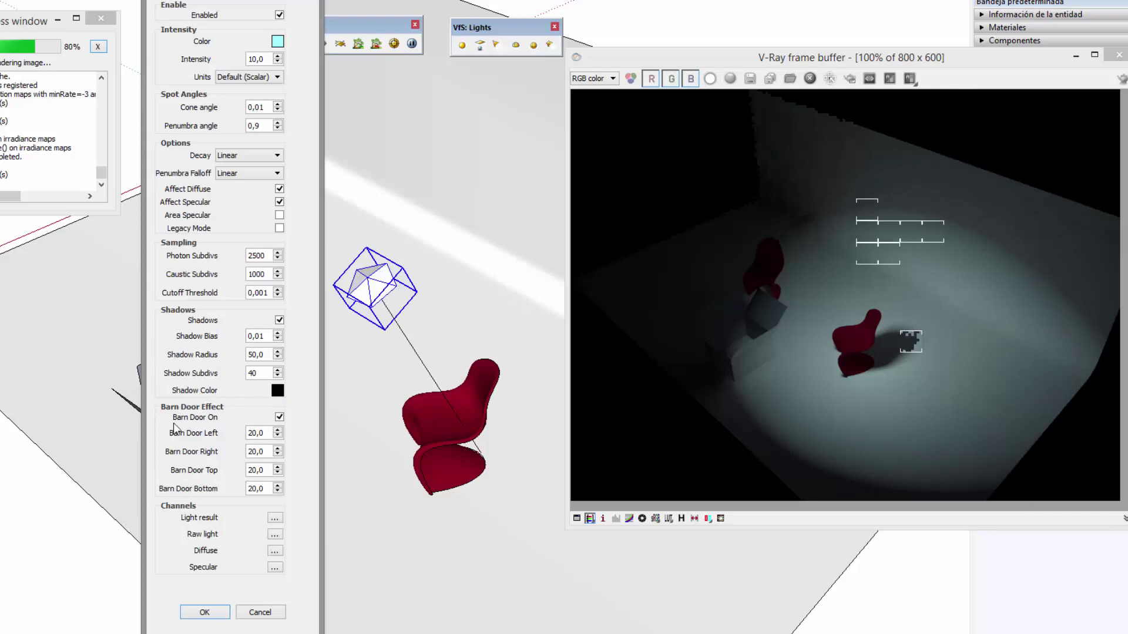
- Turn off Barn Door and set the spot light to cone angle 0,001 and penumbra 0,5
{"action": "left_click", "coordinate": [279, 417]}
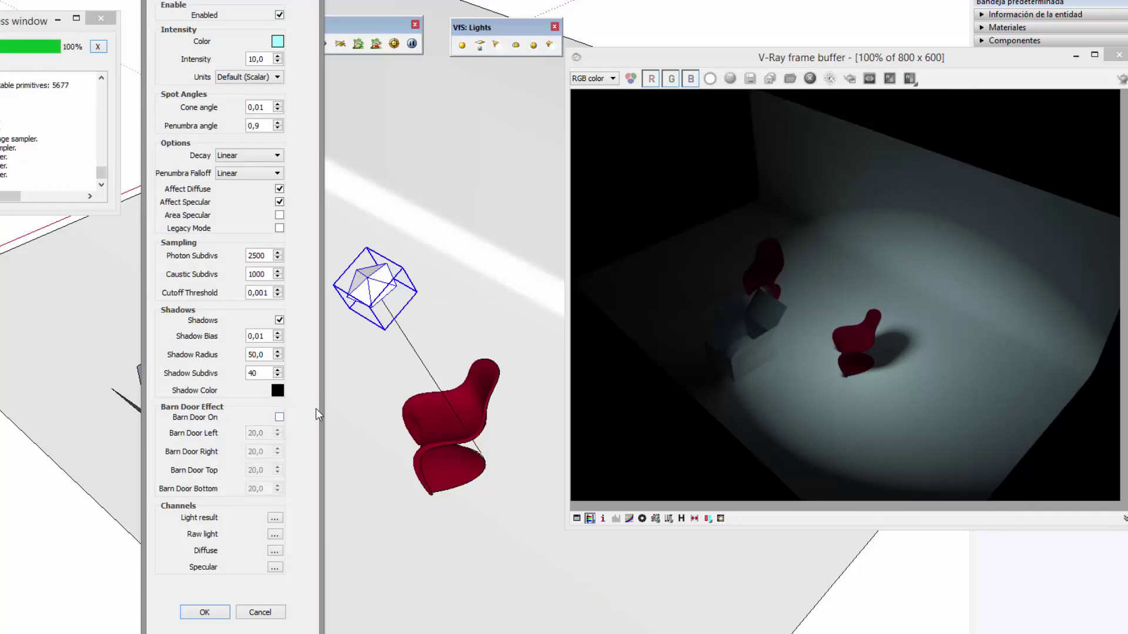
{"action": "left_click_drag", "start_coordinate": [235, 2], "coordinate": [125, 4]}
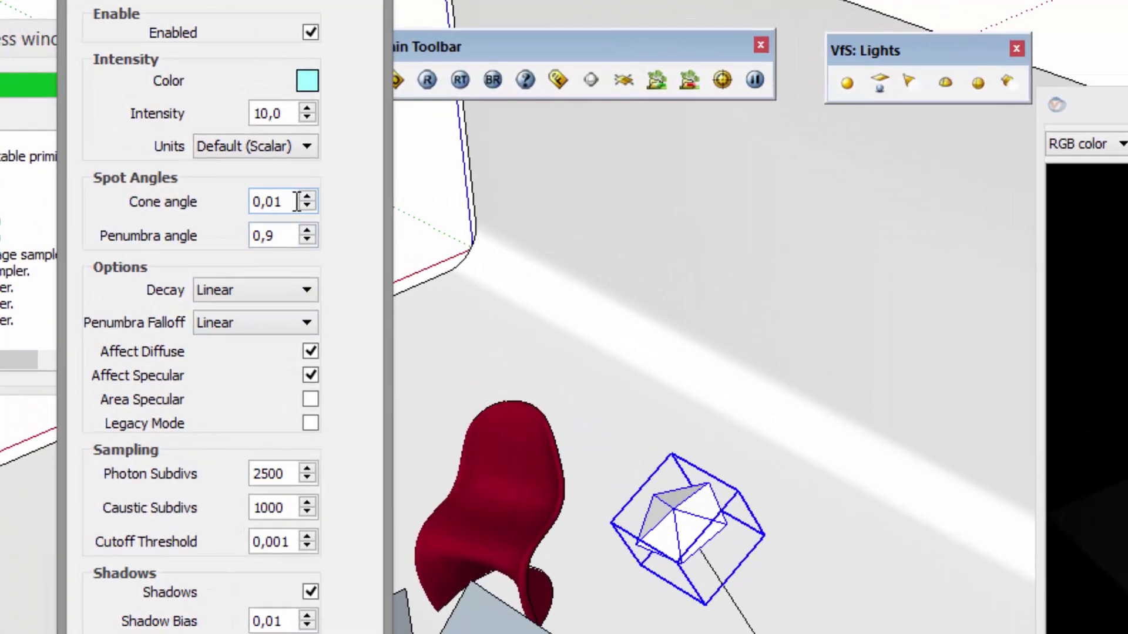
{"action": "double_click", "coordinate": [144, 110]}
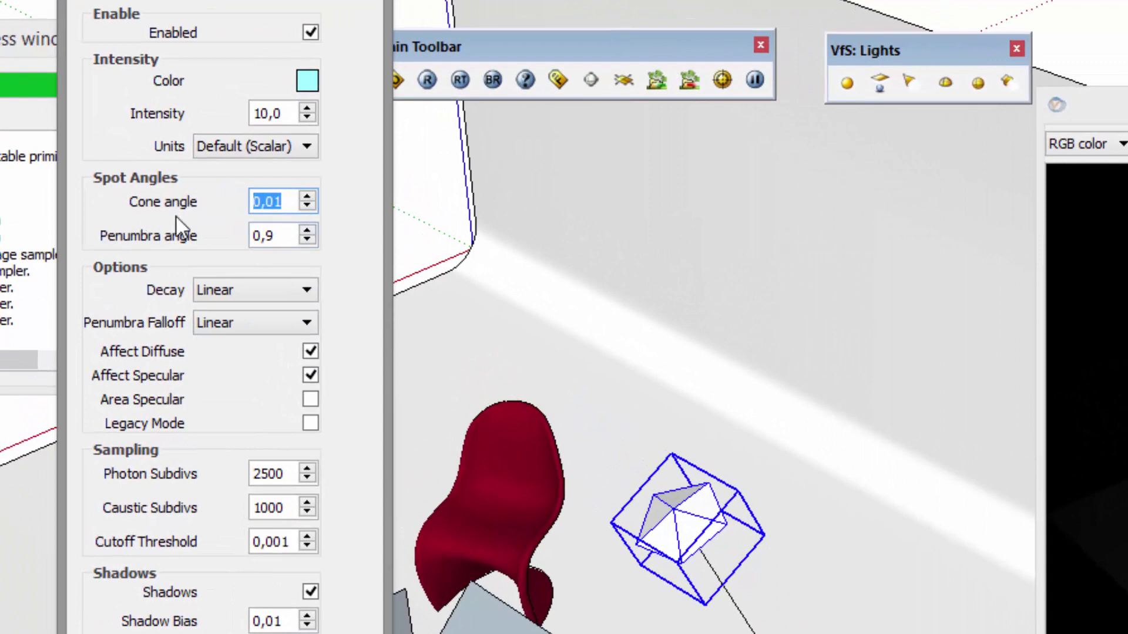
{"action": "double_click", "coordinate": [268, 235]}
{"action": "left_click", "coordinate": [272, 201]}
{"action": "double_click", "coordinate": [261, 201]}
{"action": "left_click", "coordinate": [262, 235]}
{"action": "double_click", "coordinate": [262, 233]}
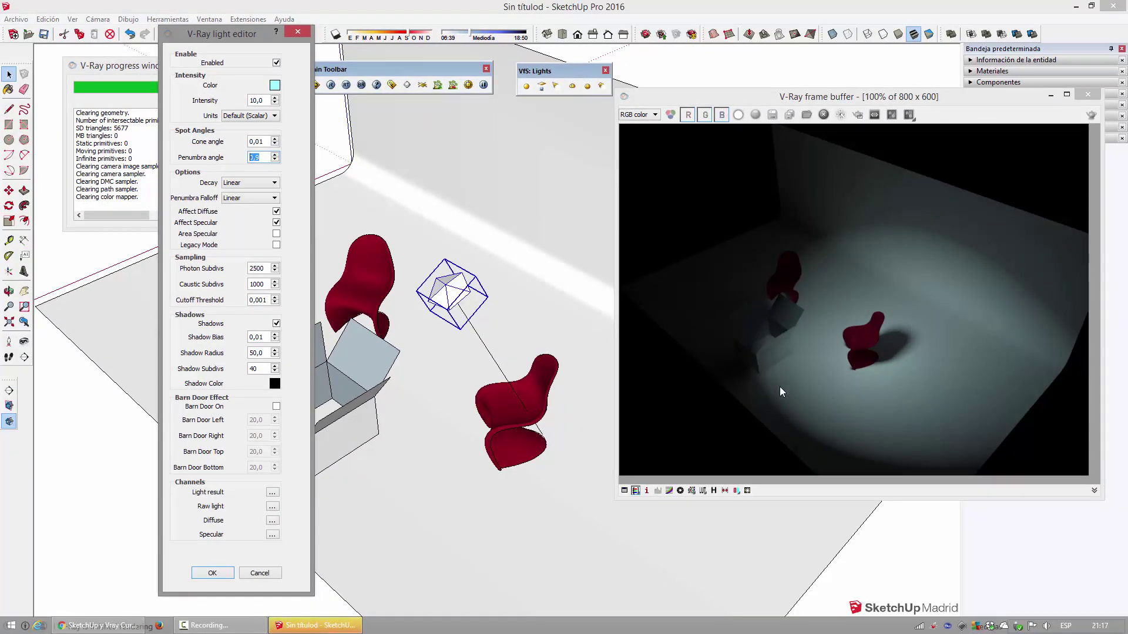
{"action": "left_click", "coordinate": [260, 141]}
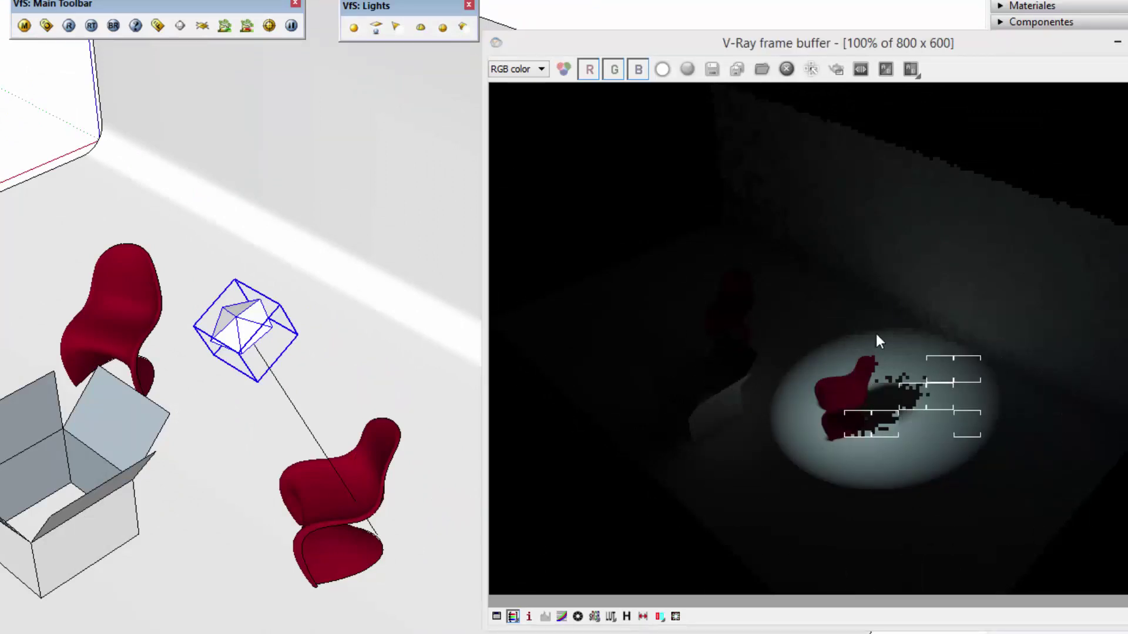
{"action": "right_click", "coordinate": [256, 324]}
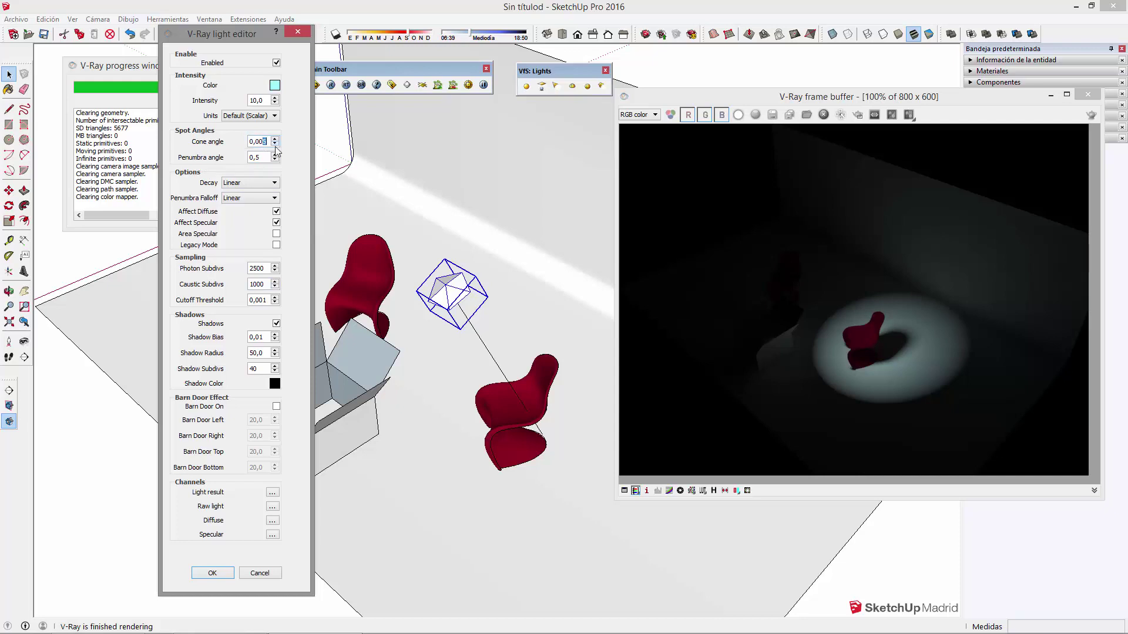
- Apply the narrowed spot angles, render, then set the penumbra angle to 0
{"action": "left_click", "coordinate": [212, 573]}
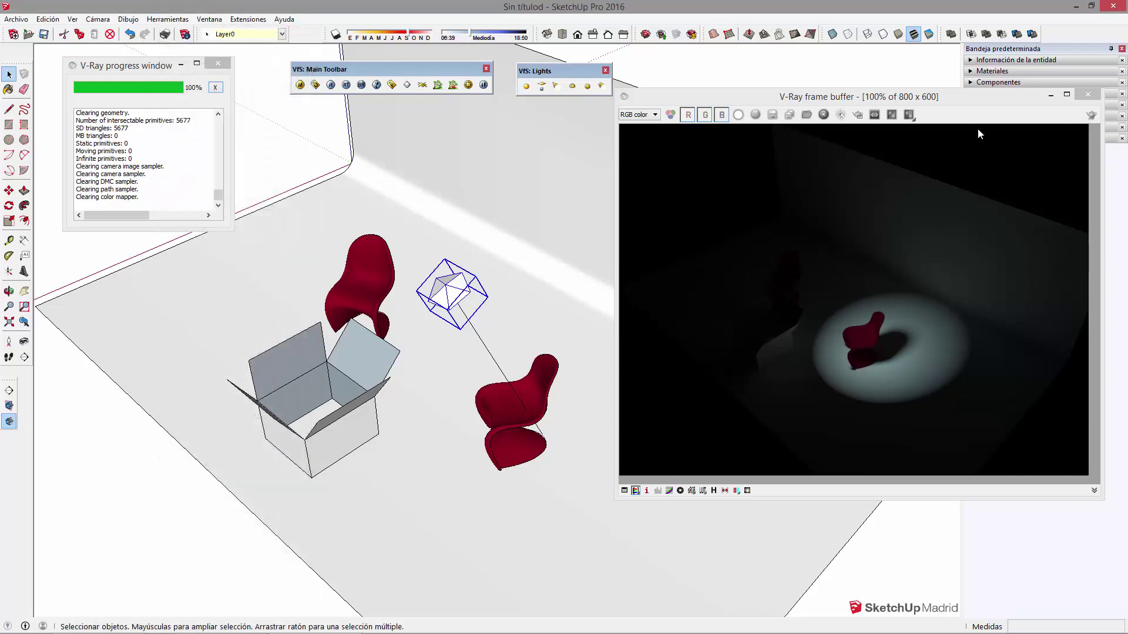
{"action": "left_click", "coordinate": [1091, 116]}
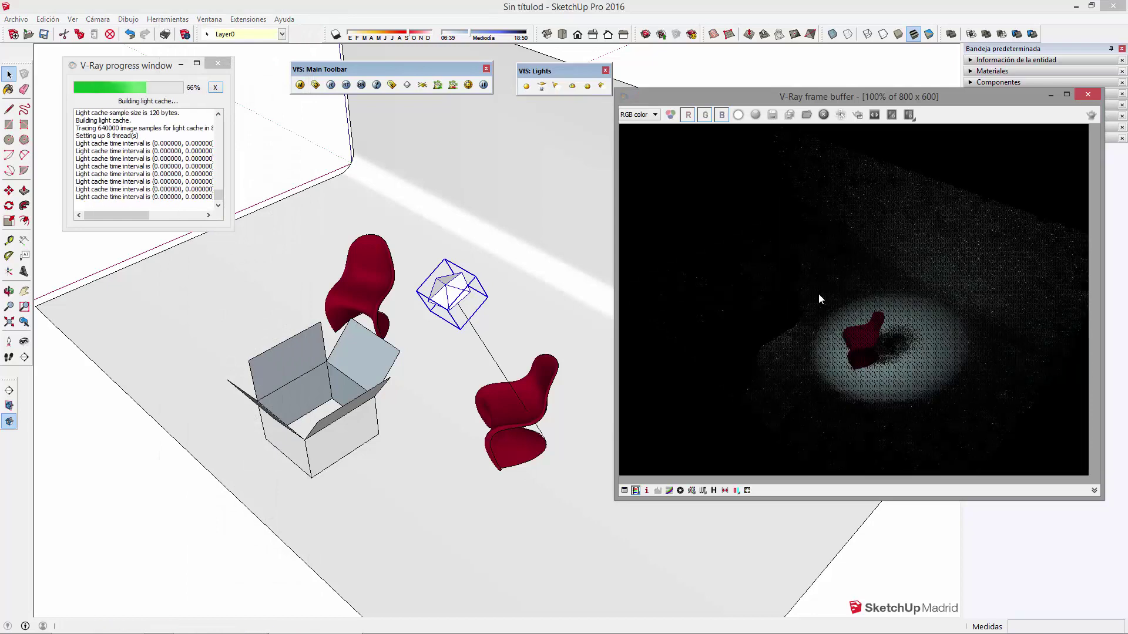
{"action": "right_click", "coordinate": [461, 289]}
{"action": "left_click", "coordinate": [625, 552]}
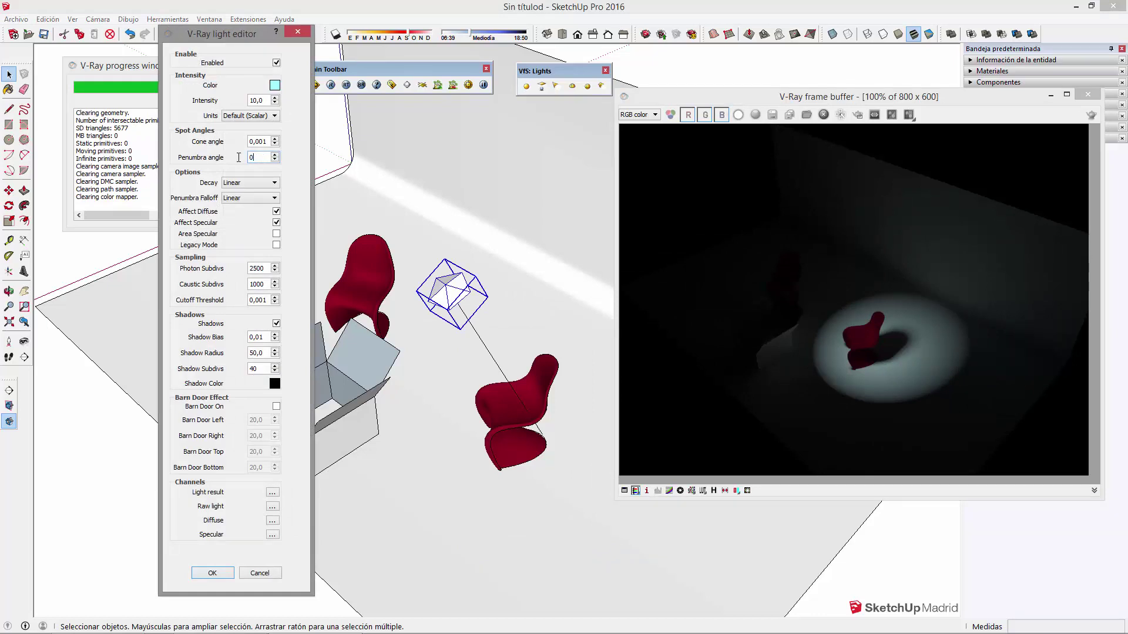
{"action": "left_click", "coordinate": [212, 574]}
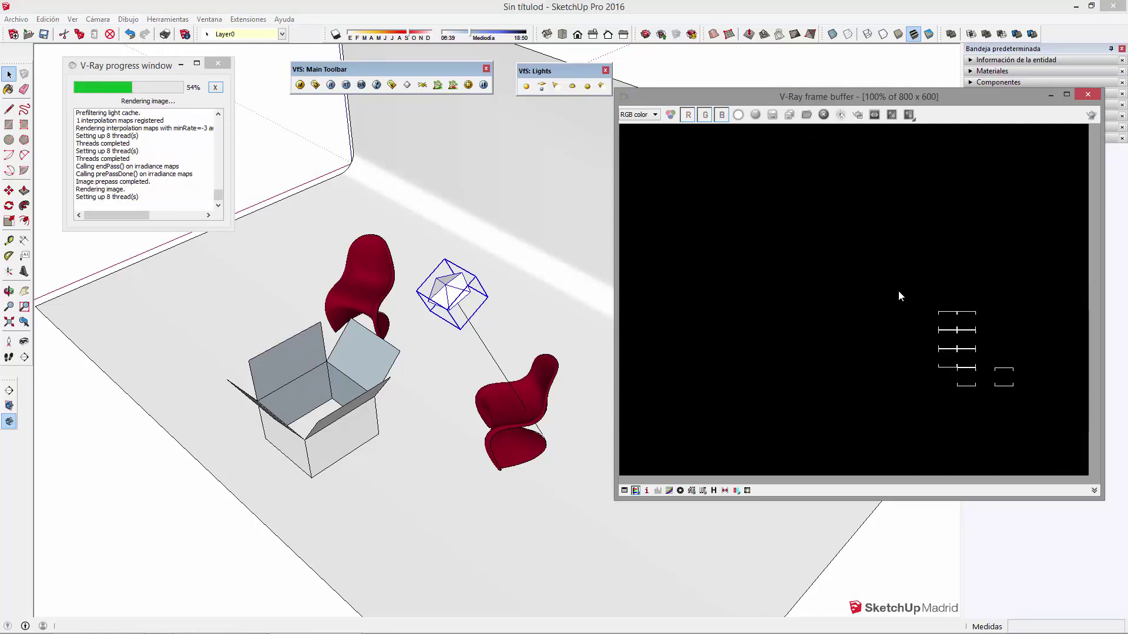
- Try a cone angle of 0,1 on the spot light and re-render
{"action": "right_click", "coordinate": [459, 284]}
{"action": "left_click", "coordinate": [617, 547]}
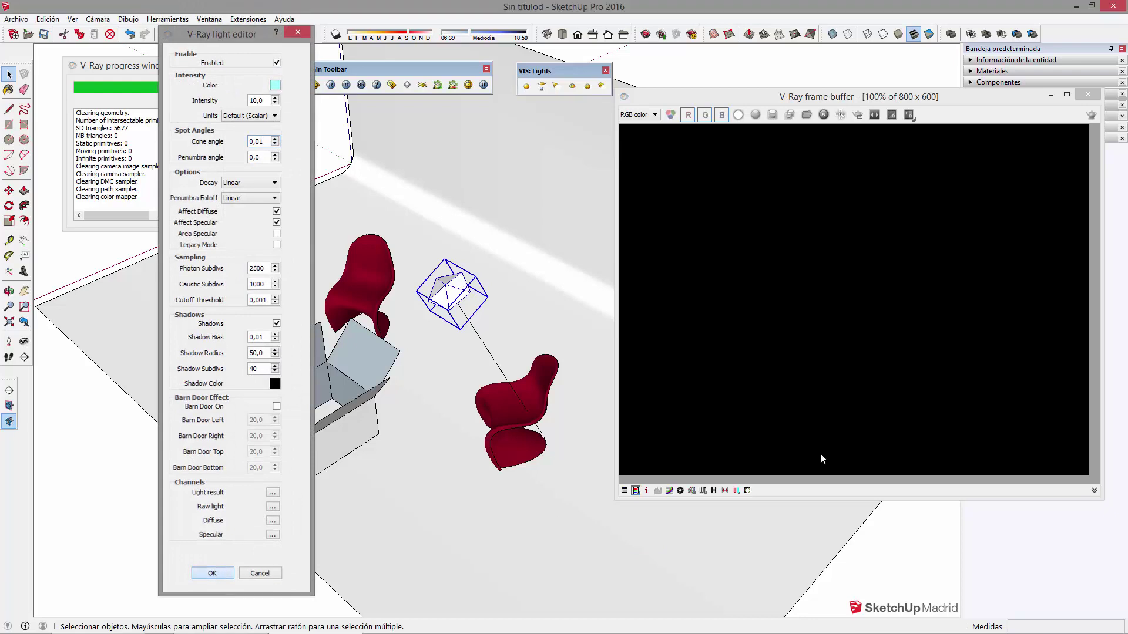
{"action": "left_click", "coordinate": [212, 573]}
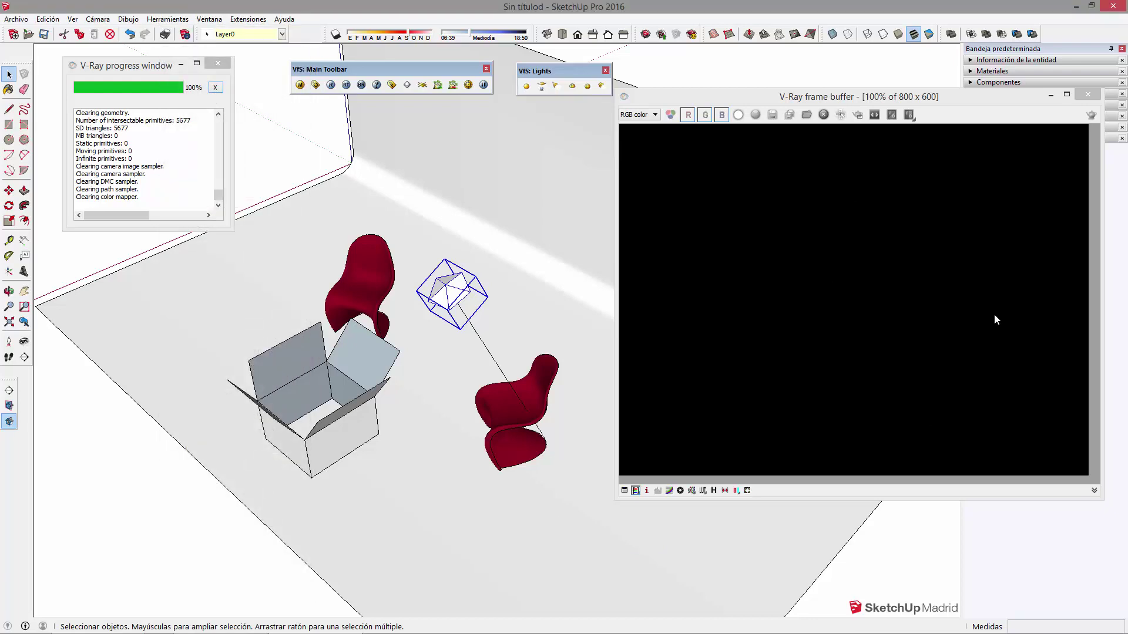
{"action": "left_click", "coordinate": [1091, 115]}
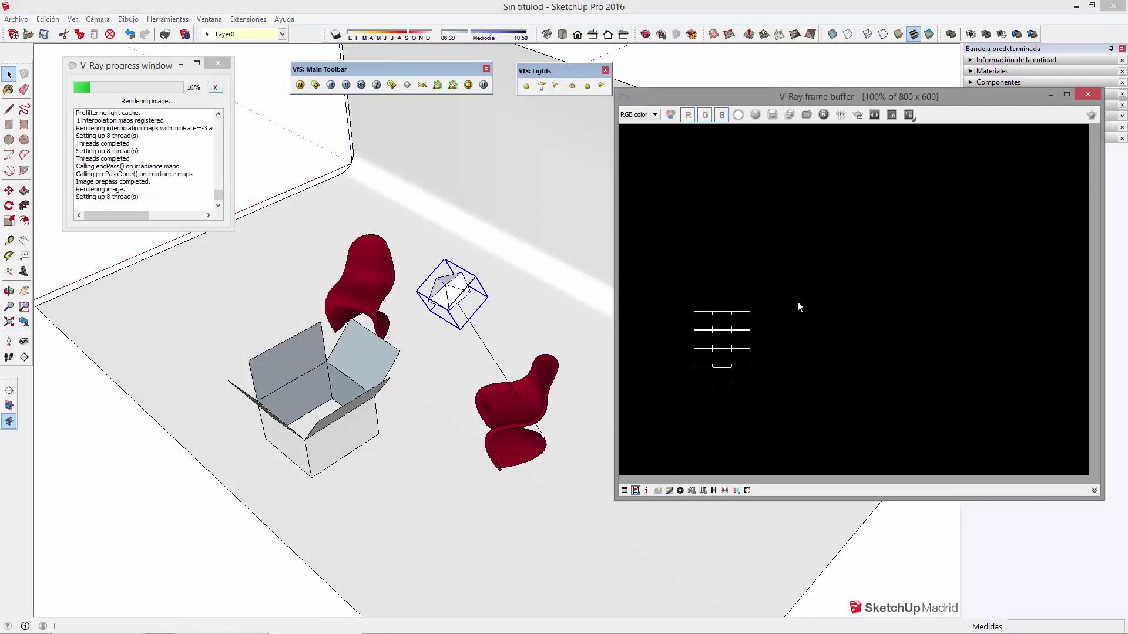
{"action": "left_click", "coordinate": [257, 143]}
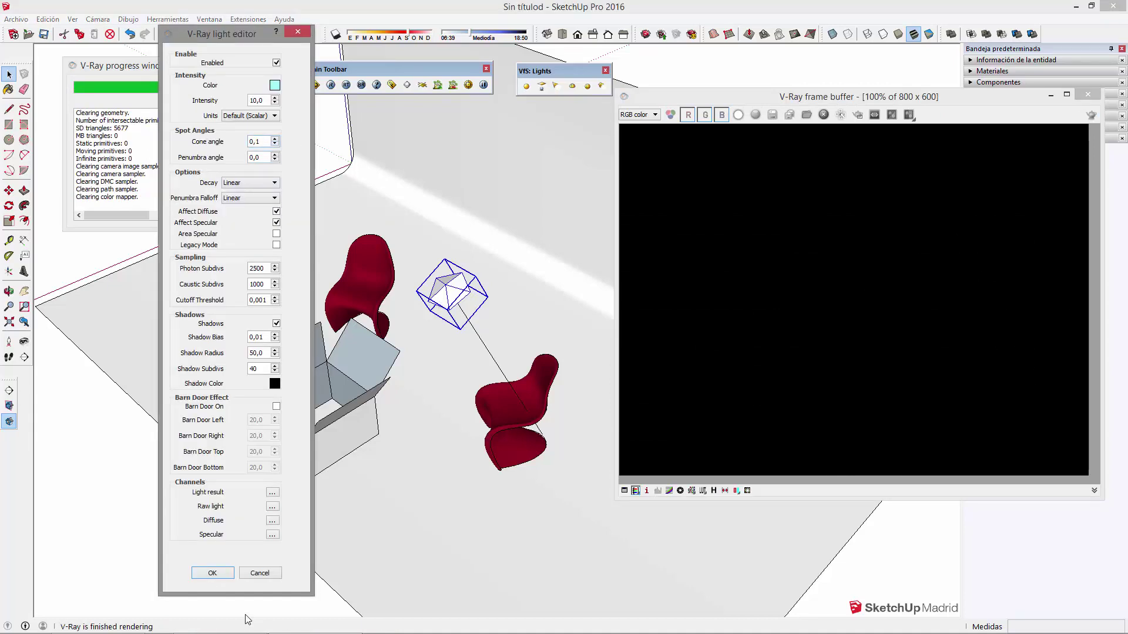
{"action": "left_click", "coordinate": [209, 576]}
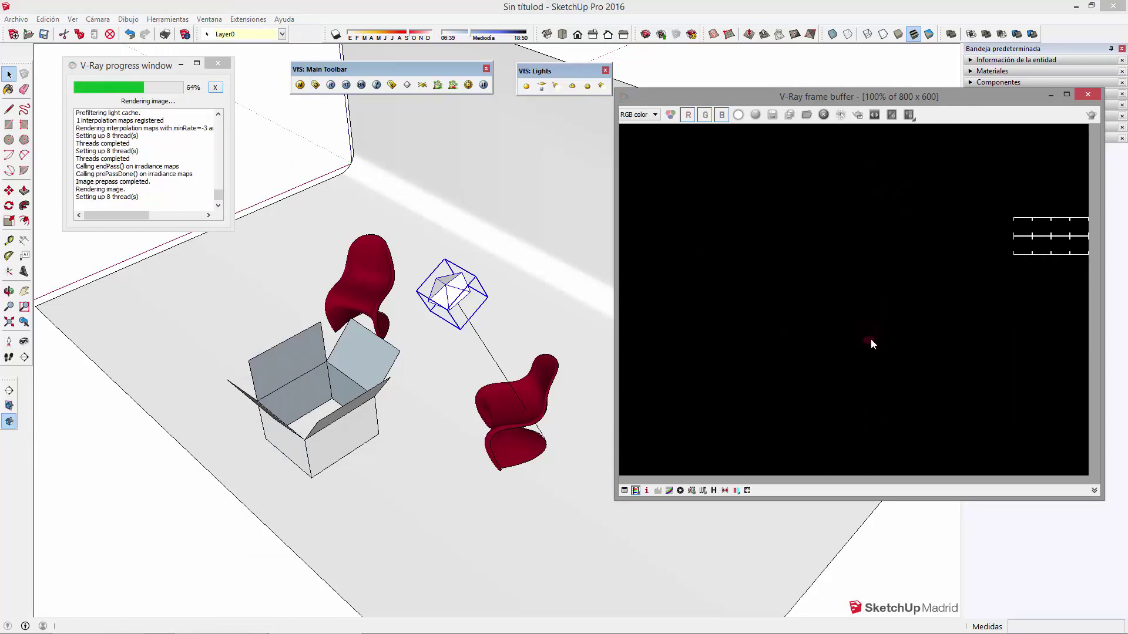
- Set penumbra 0 and cone angle 1, re-render, and orbit to view the hard-edged circle
{"action": "right_click", "coordinate": [462, 284]}
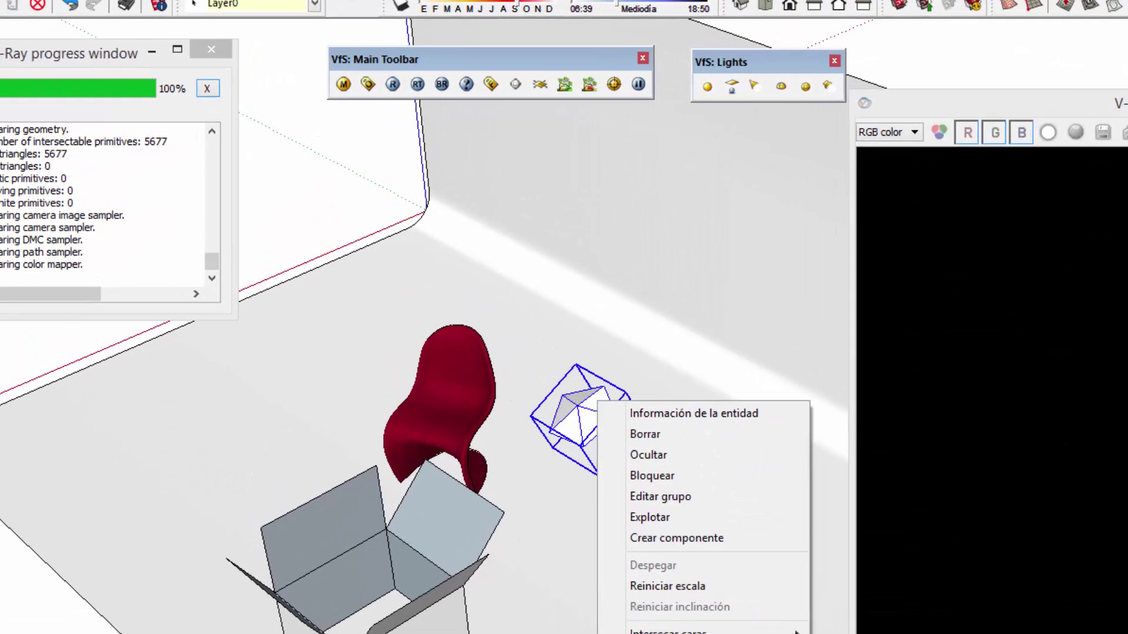
{"action": "left_click", "coordinate": [676, 621]}
{"action": "left_click_drag", "start_coordinate": [290, 226], "coordinate": [250, 226]}
{"action": "left_click_drag", "start_coordinate": [305, 189], "coordinate": [266, 194]}
{"action": "type", "text": "1"}
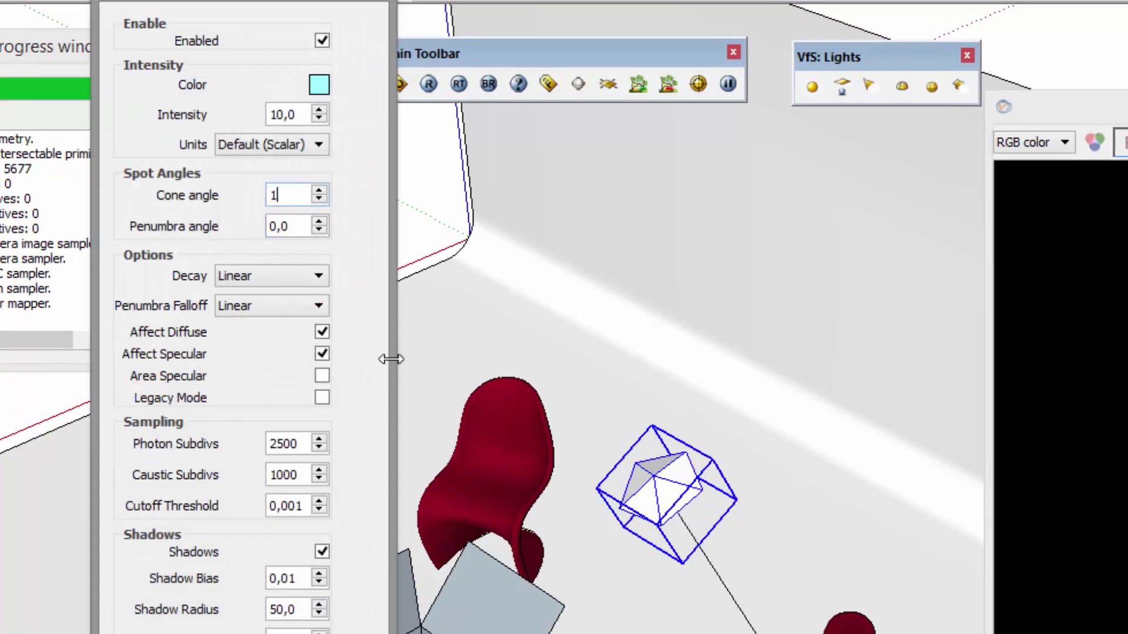
{"action": "key", "text": "Return"}
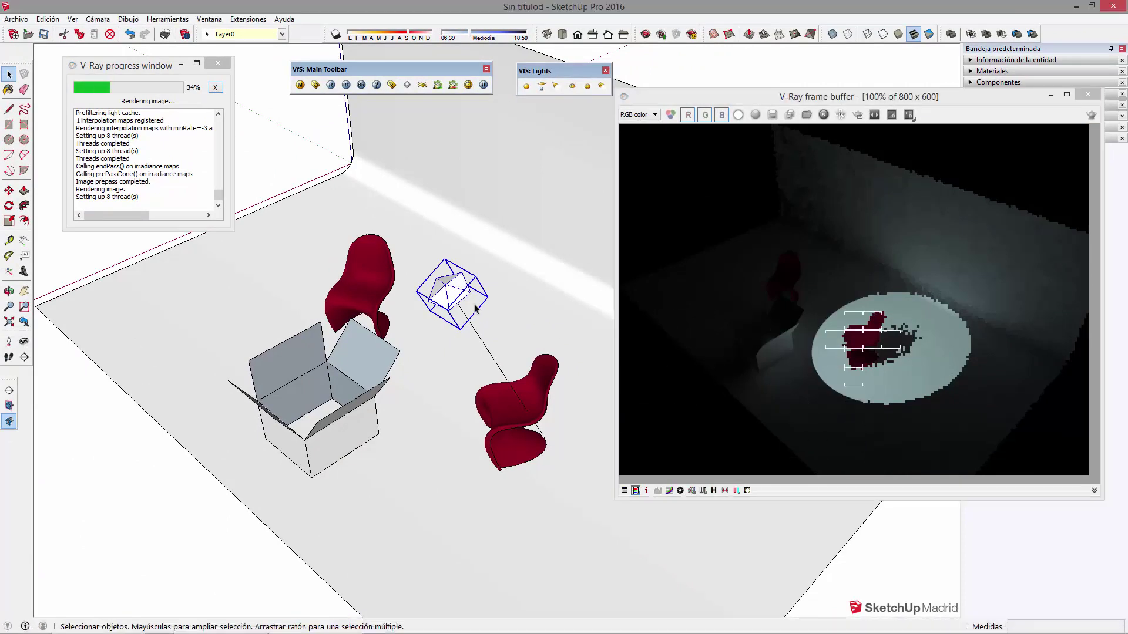
{"action": "mouse_move", "coordinate": [577, 360]}
{"action": "middle_mouse_down"}
{"action": "mouse_move", "coordinate": [491, 321]}
{"action": "mouse_move", "coordinate": [410, 323]}
{"action": "mouse_move", "coordinate": [390, 295]}
{"action": "middle_mouse_up"}
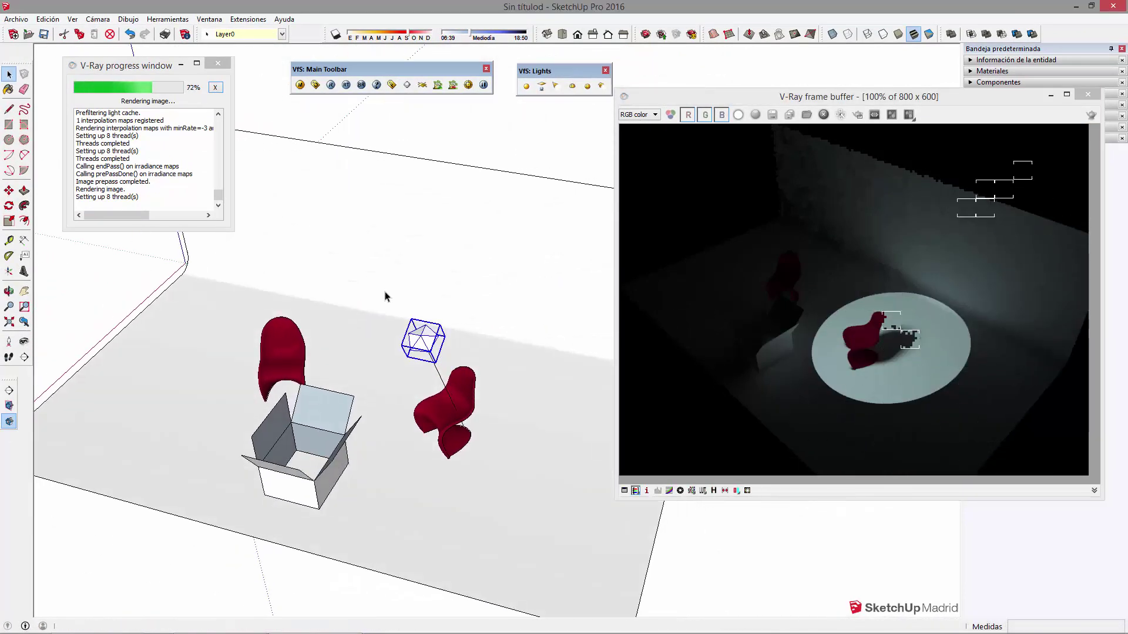
{"action": "mouse_move", "coordinate": [558, 69]}
{"action": "left_mouse_down"}
{"action": "mouse_move", "coordinate": [531, 113]}
{"action": "mouse_move", "coordinate": [450, 146]}
{"action": "left_mouse_up"}
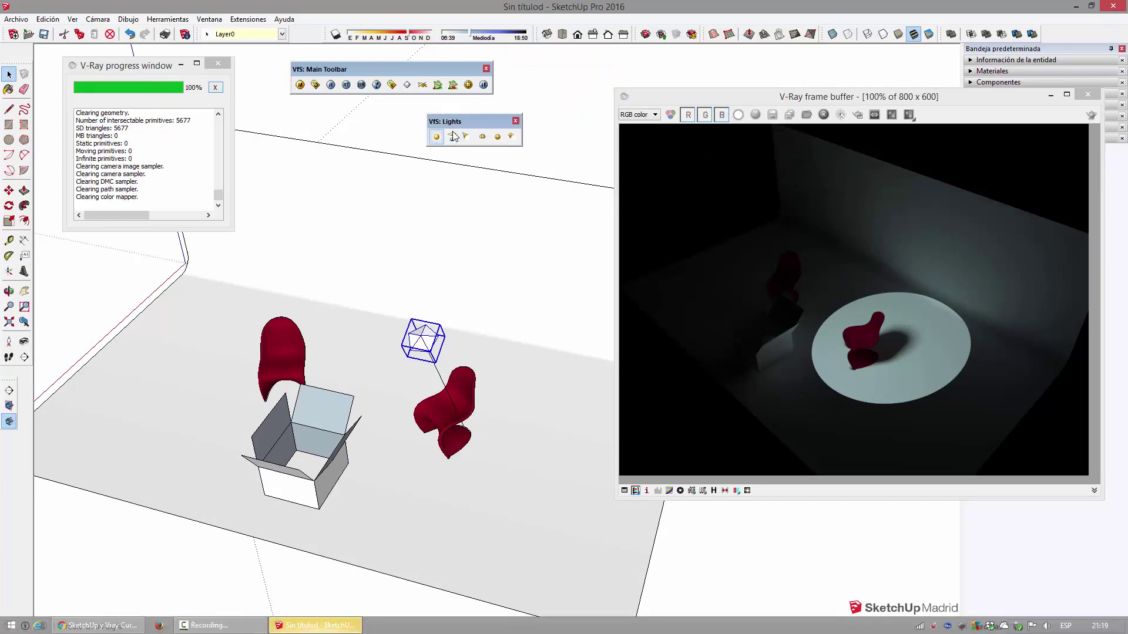
- Minimize the frame buffer and place a raised sphere light beside a chair
{"action": "left_click", "coordinate": [1051, 96]}
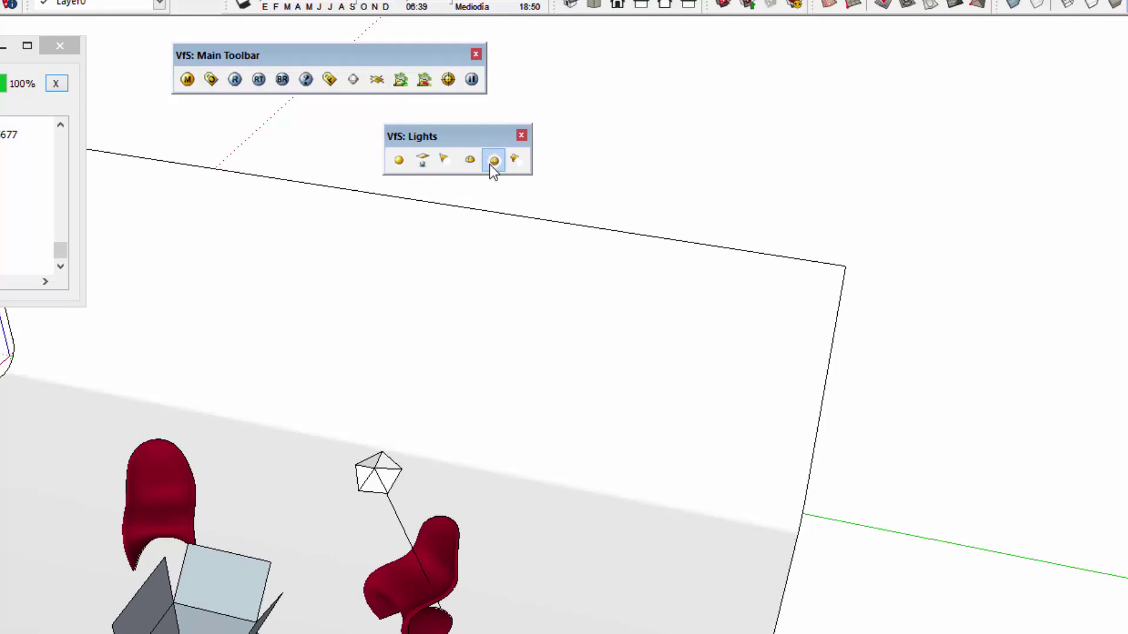
{"action": "left_click", "coordinate": [623, 587]}
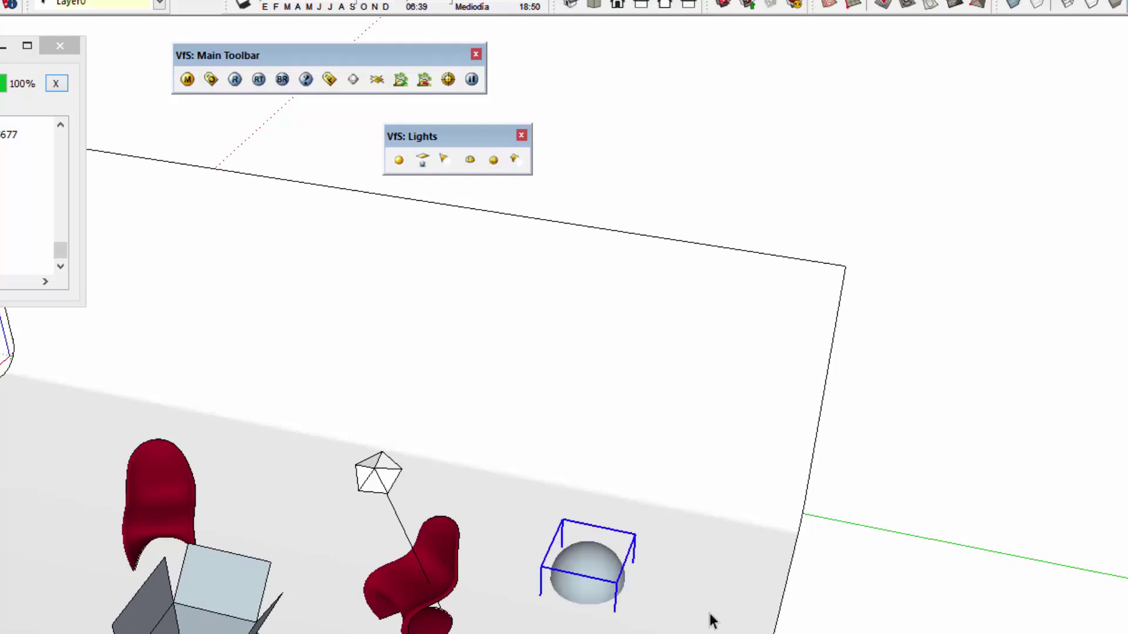
{"action": "left_click_drag", "start_coordinate": [687, 621], "coordinate": [684, 590]}
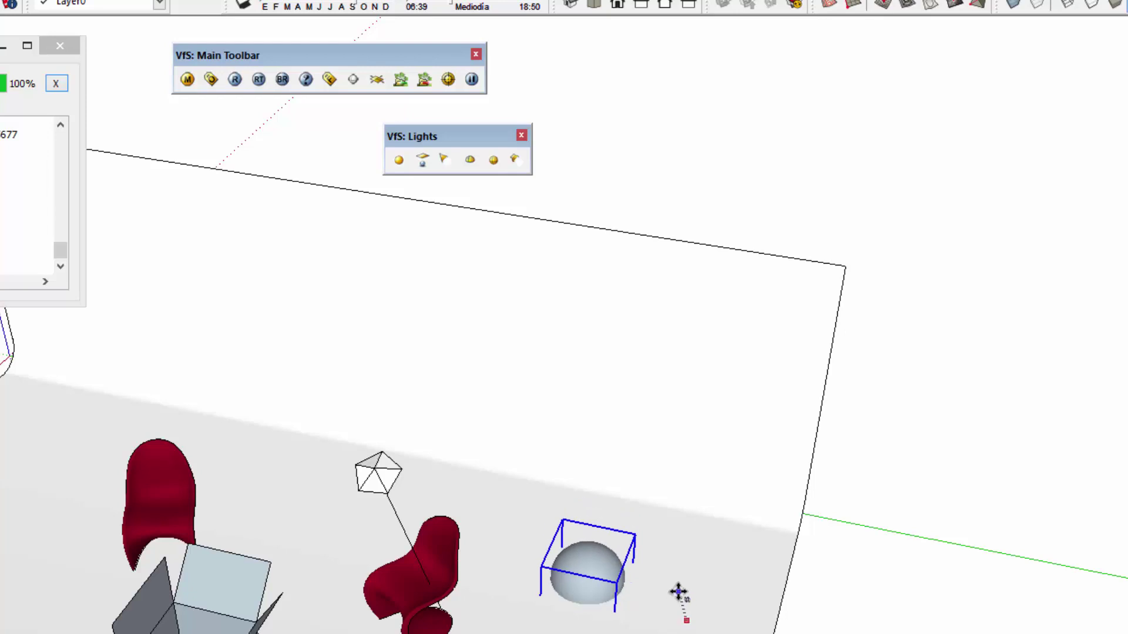
{"action": "mouse_move", "coordinate": [450, 333]}
{"action": "middle_mouse_down"}
{"action": "mouse_move", "coordinate": [324, 433]}
{"action": "mouse_move", "coordinate": [247, 96]}
{"action": "middle_mouse_up"}
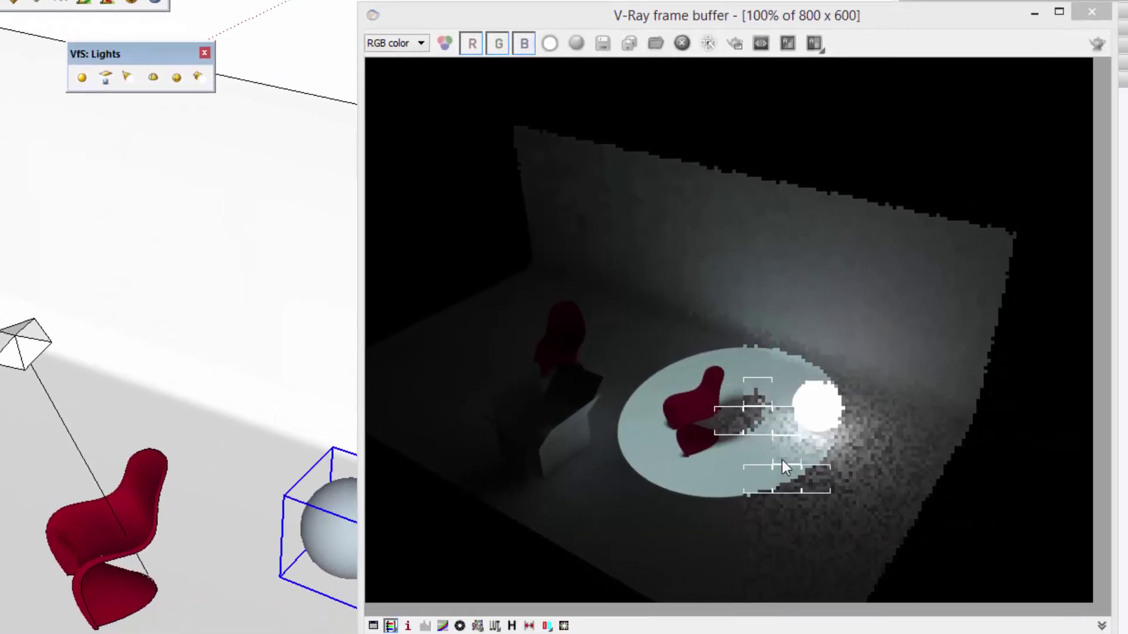
- Delete the spot light, copy the sphere light to the far left, and close the frame buffer
{"action": "left_click", "coordinate": [3, 350]}
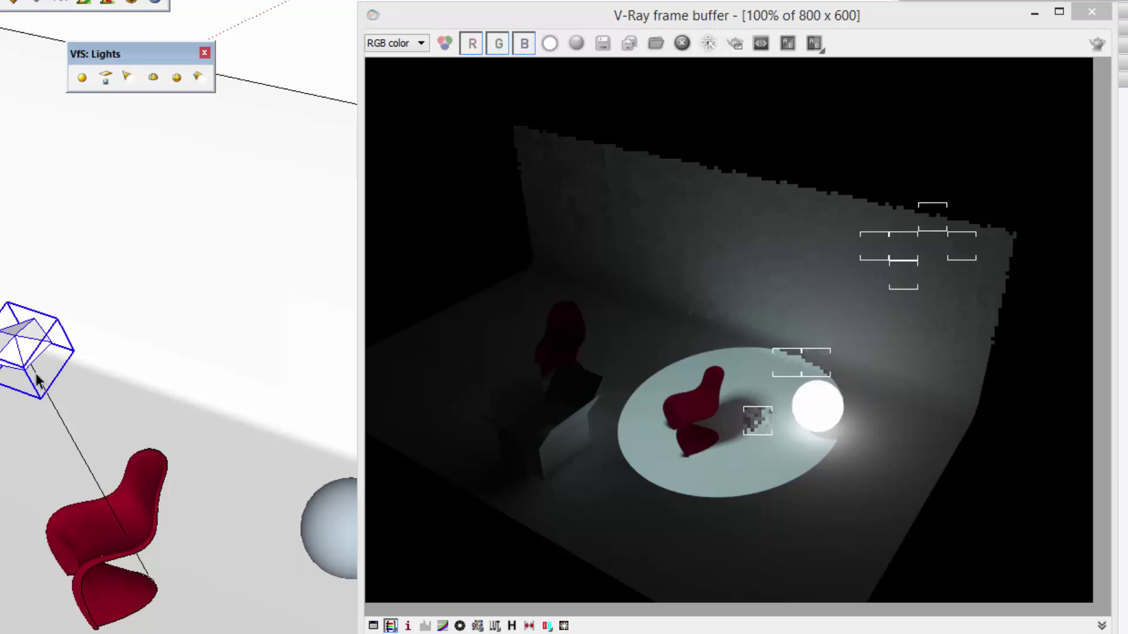
{"action": "key", "text": "Delete"}
{"action": "left_click", "coordinate": [340, 530]}
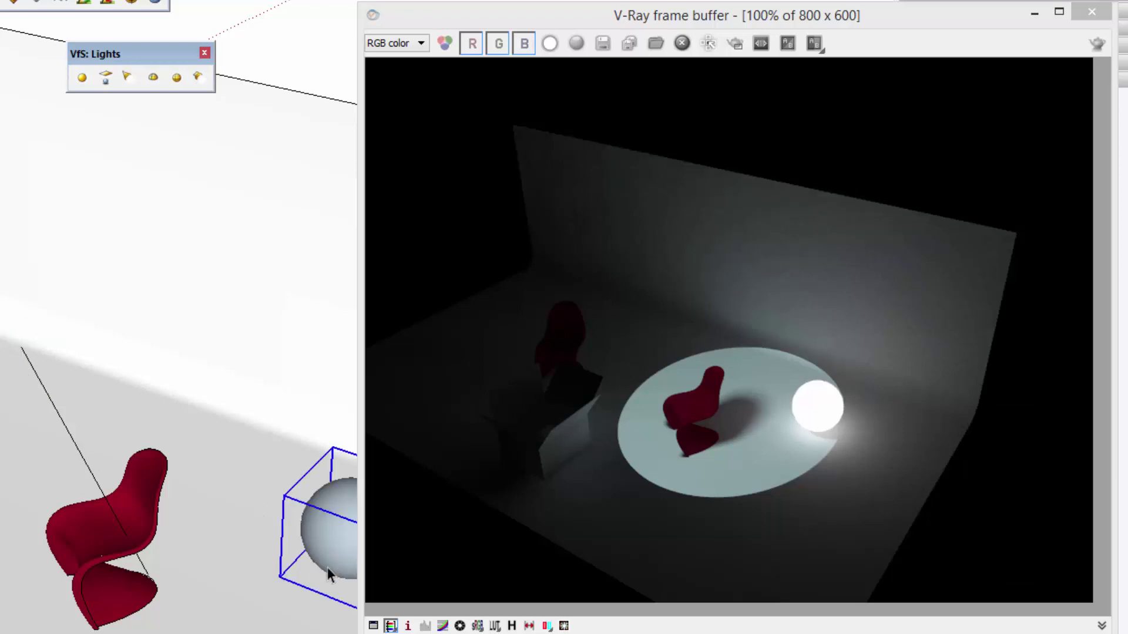
{"action": "key", "text": "ctrl+v"}
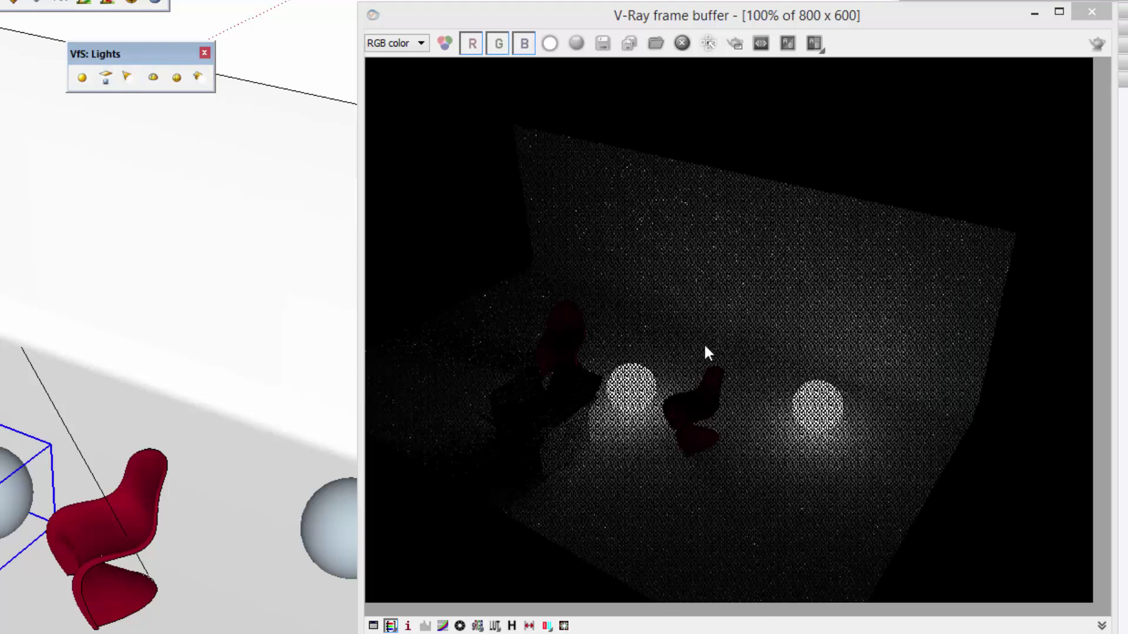
{"action": "left_click_drag", "start_coordinate": [163, 53], "coordinate": [192, 118]}
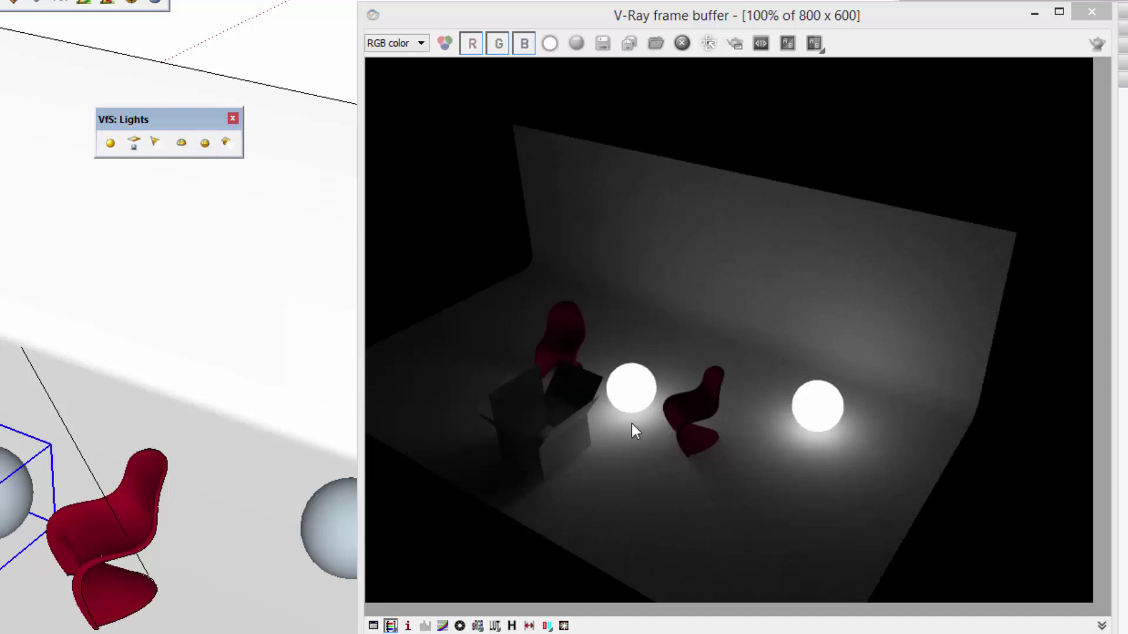
{"action": "left_click", "coordinate": [1092, 12]}
{"action": "mouse_move", "coordinate": [604, 441]}
{"action": "middle_mouse_down"}
{"action": "mouse_move", "coordinate": [387, 491]}
{"action": "mouse_move", "coordinate": [699, 364]}
{"action": "middle_mouse_up"}
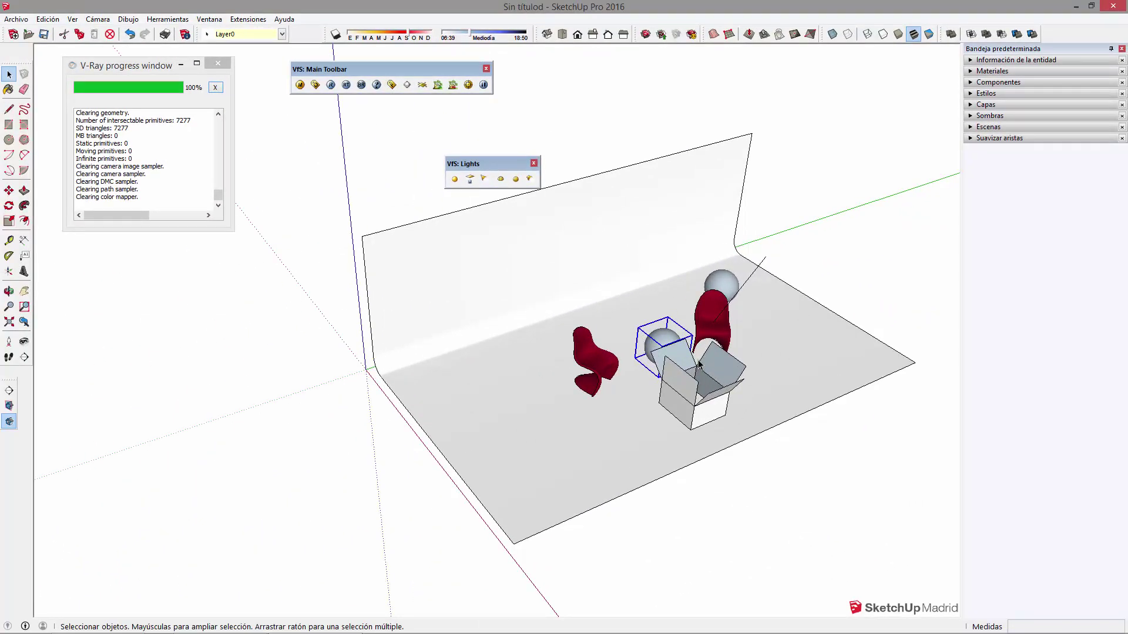